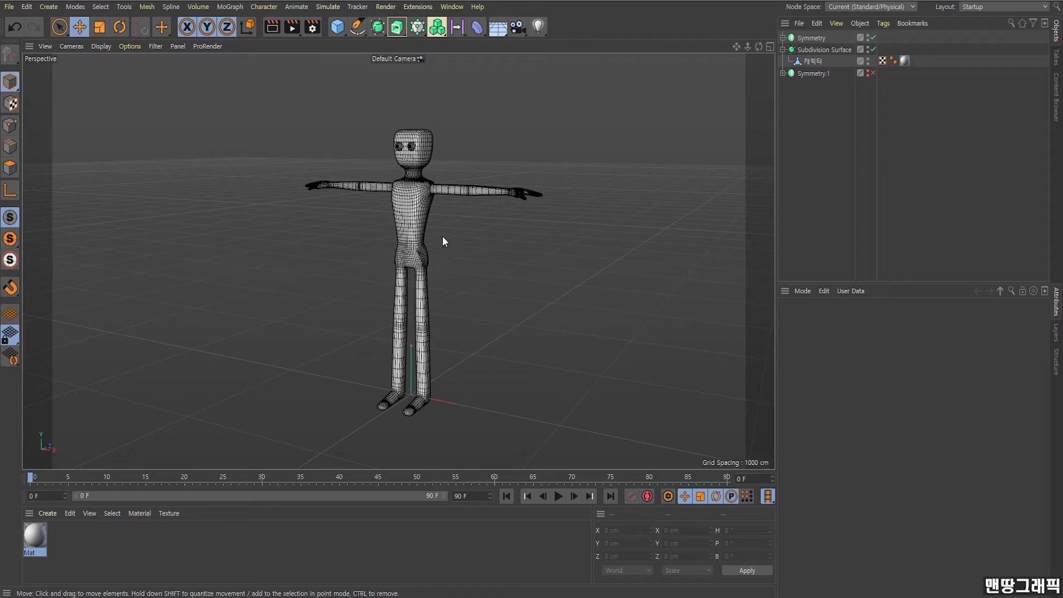
Orbit the Perspective view to inspect the character frontally and from above
left_click_drag(443, 242, 424, 232, "alt")
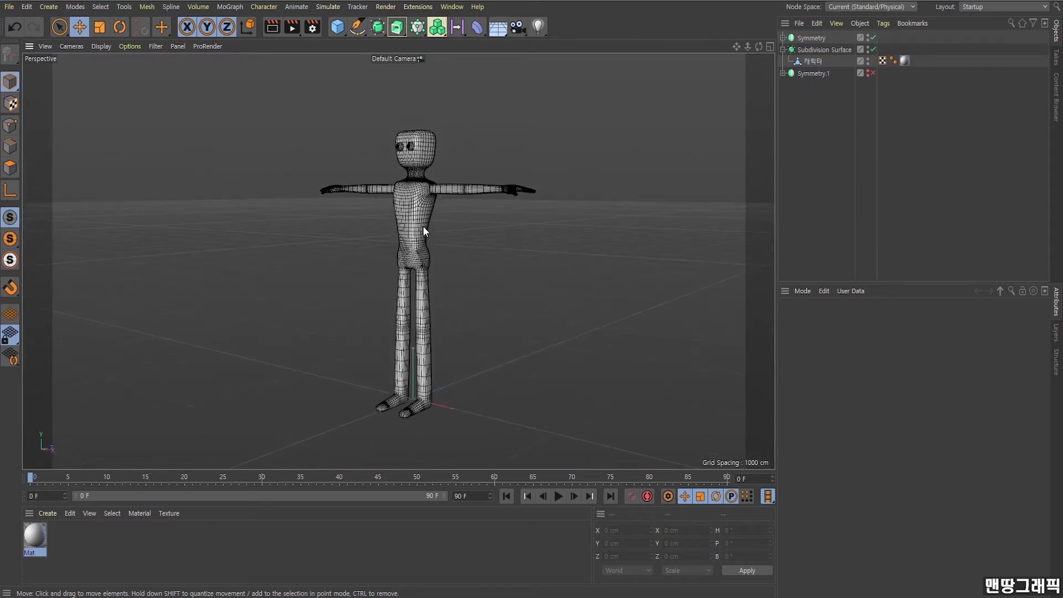
scroll(423, 231, "up", 1)
scroll(593, 161, "down", 1)
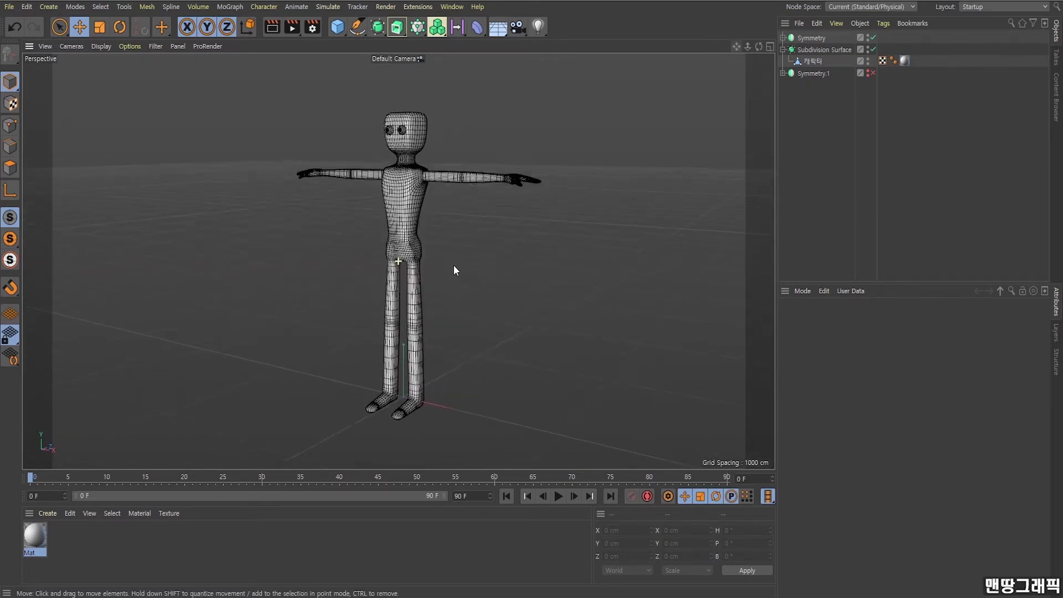
mouse_move(457, 267)
left_mouse_down("alt")
mouse_move(446, 224)
mouse_move(441, 235)
mouse_move(399, 234)
mouse_move(443, 219)
left_mouse_up("alt")
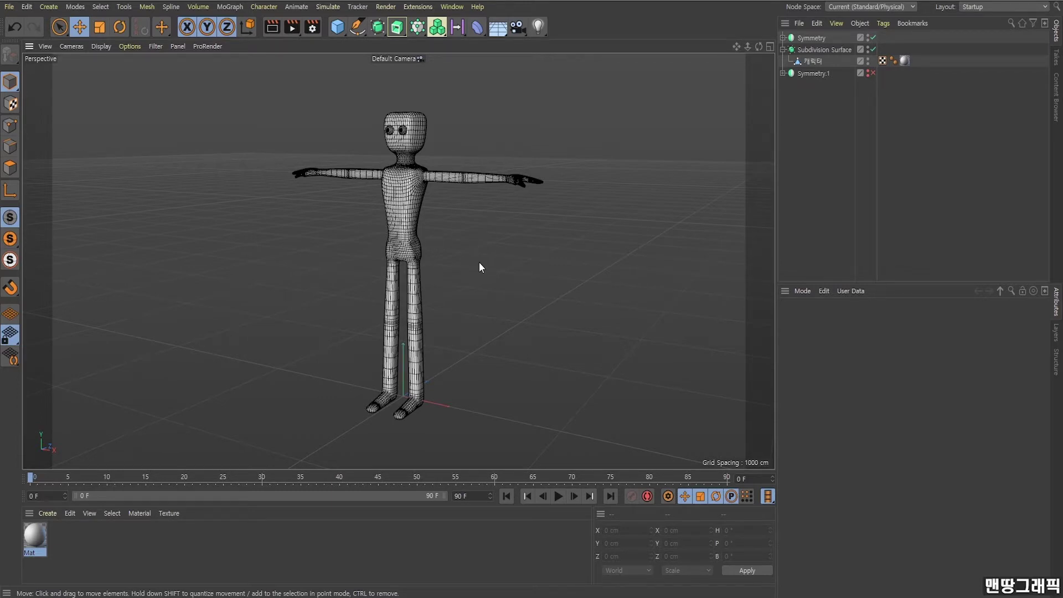
left_click_drag(484, 288, 477, 297, "alt")
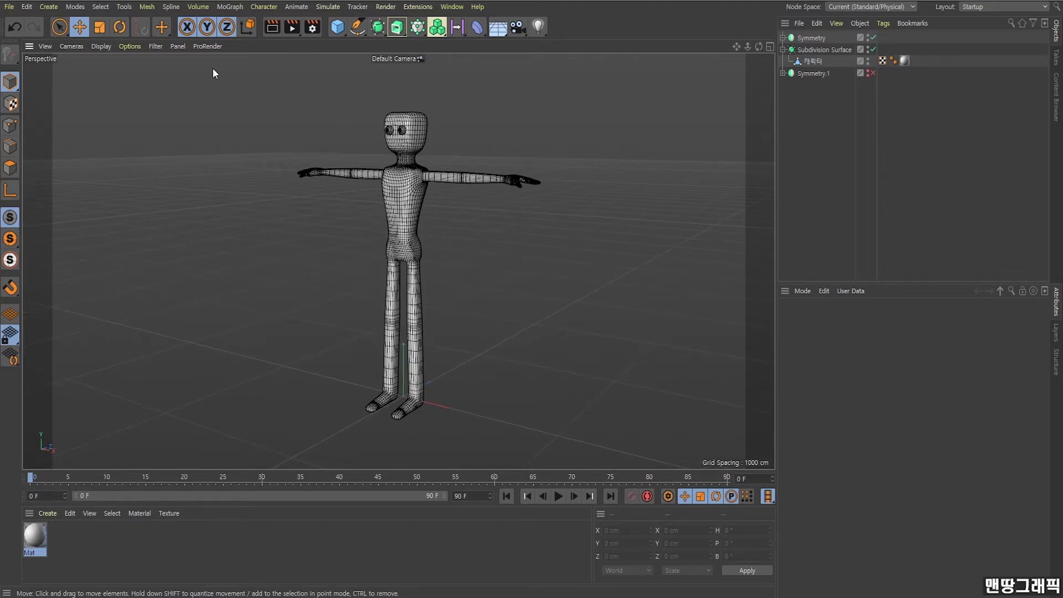
Maximize the Right view and zoom and pan to center the character's side profile
left_click(770, 46)
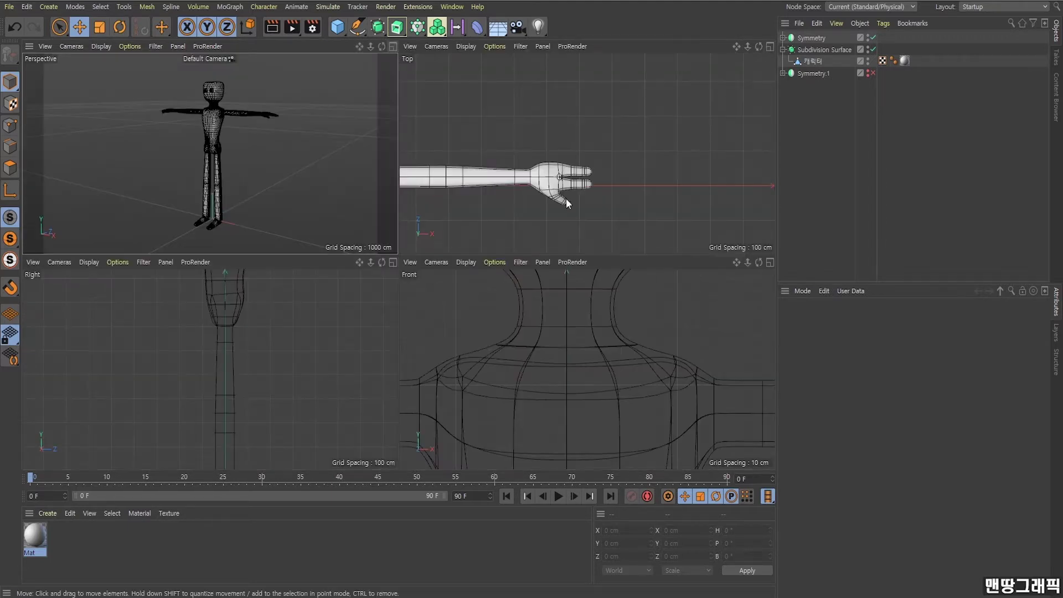
left_click(394, 263)
scroll(443, 260, "down", 5)
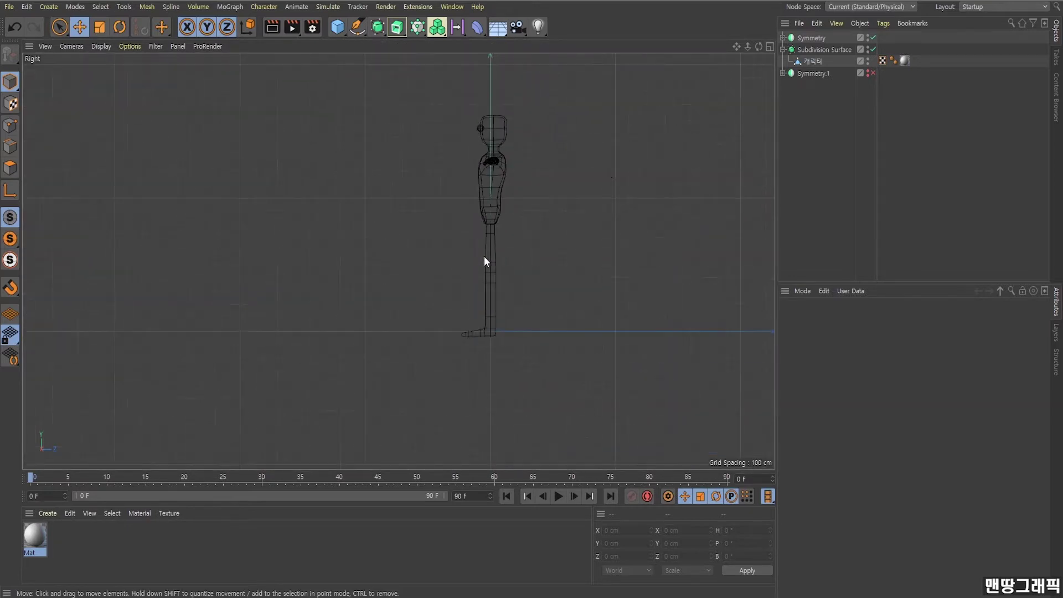
scroll(484, 256, "up", 3)
scroll(626, 153, "down", 1)
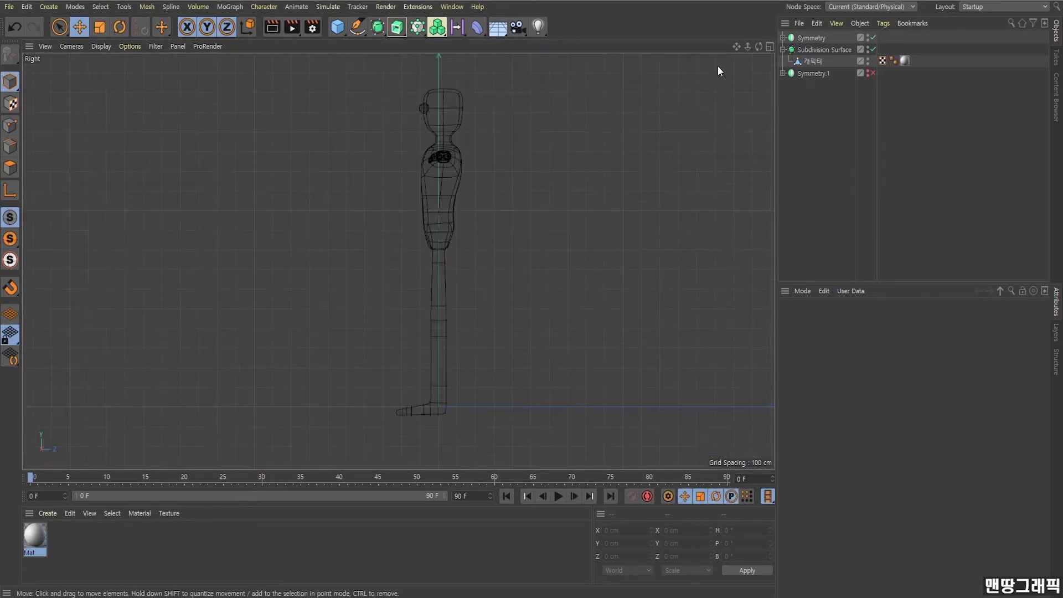
left_click_drag(737, 46, 398, 261)
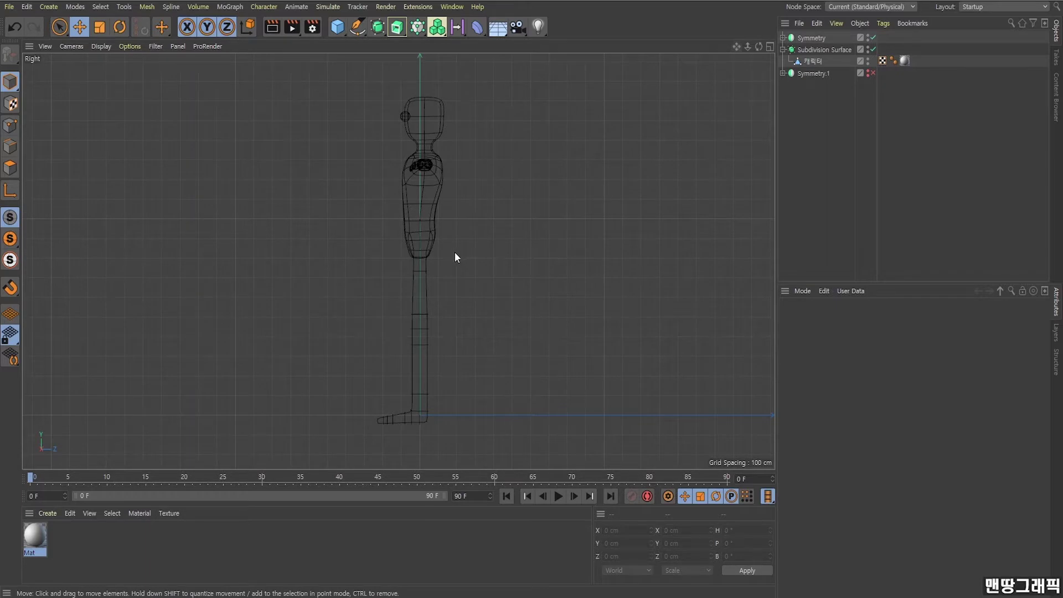
Start the Joint Tool and place the hip and knee joints in the Right view
left_click(263, 7)
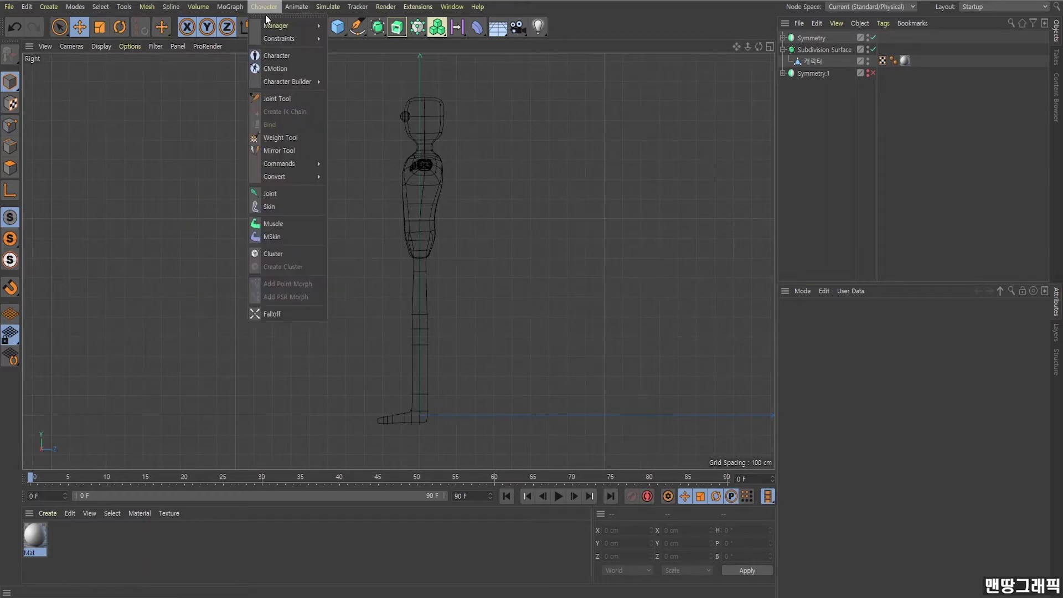
left_click(284, 99)
scroll(443, 268, "up", 2)
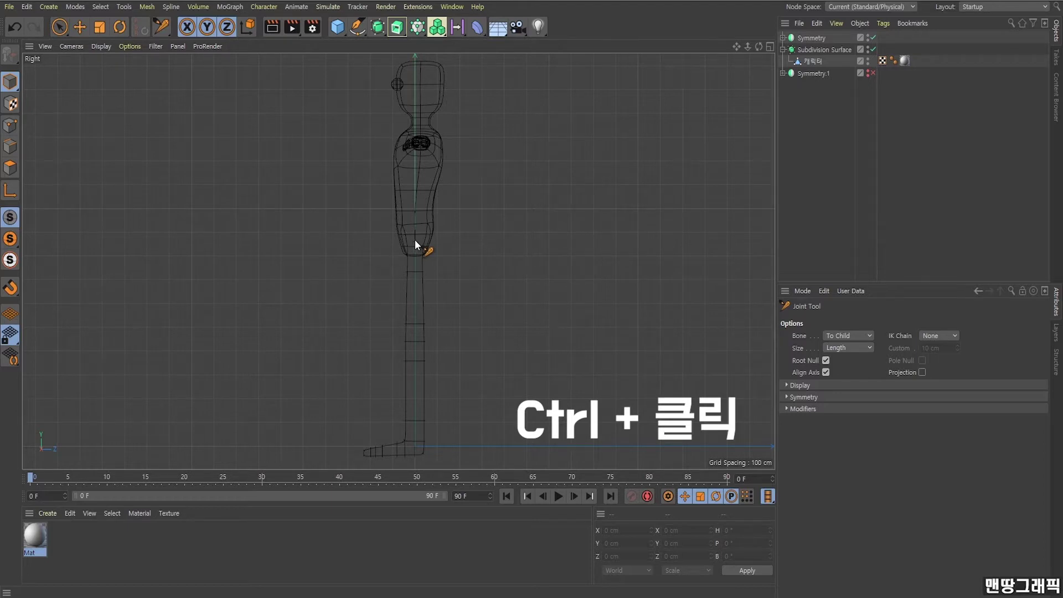
left_click(416, 243, "ctrl")
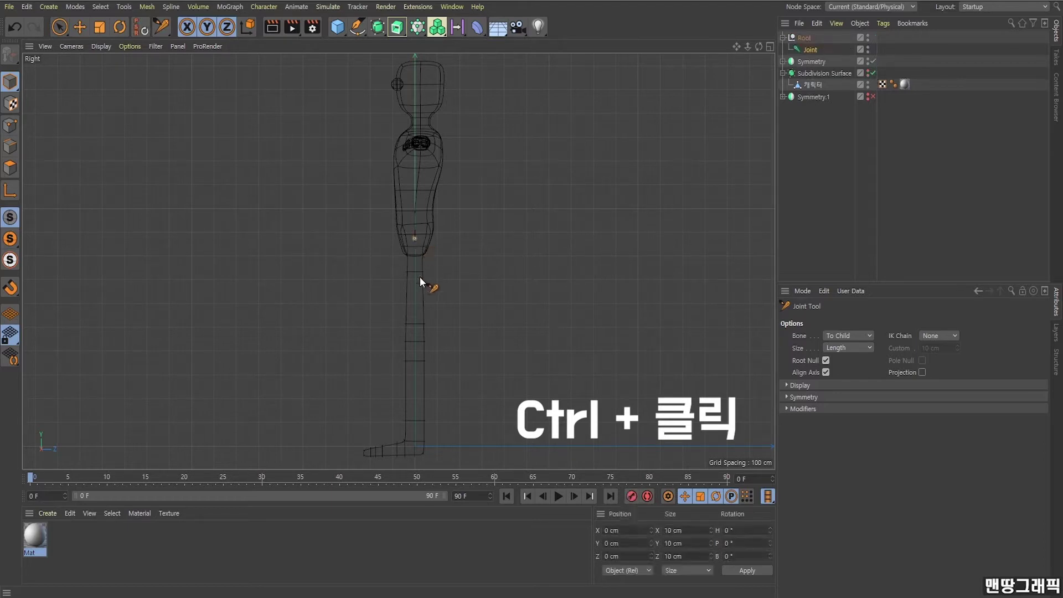
scroll(416, 348, "up", 5)
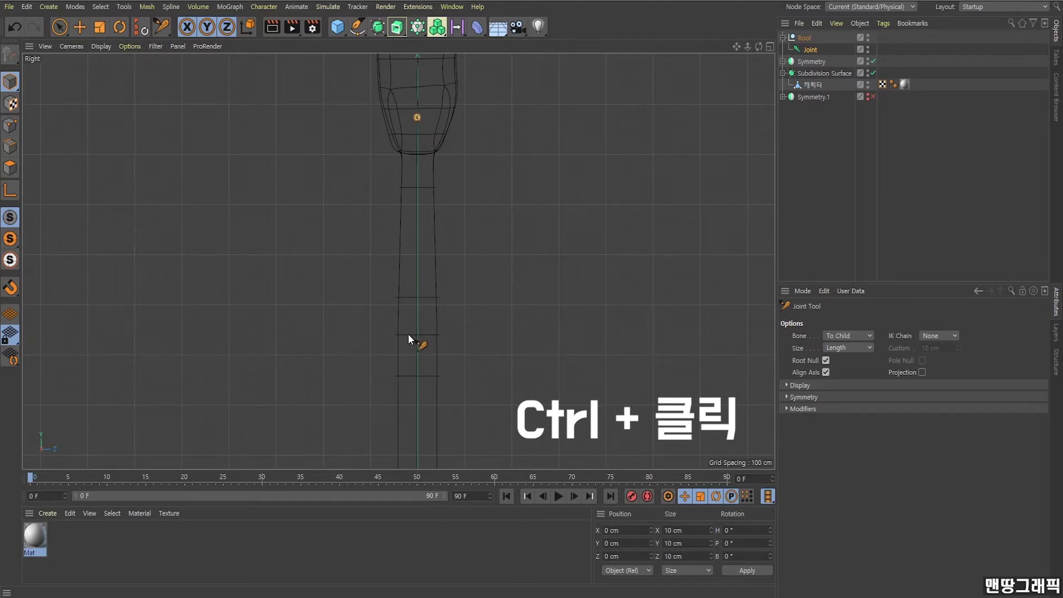
left_click(407, 334, "ctrl")
Add the ankle joint at the foot, finish the chain and restore four views
scroll(413, 334, "down", 5)
scroll(414, 354, "up", 5)
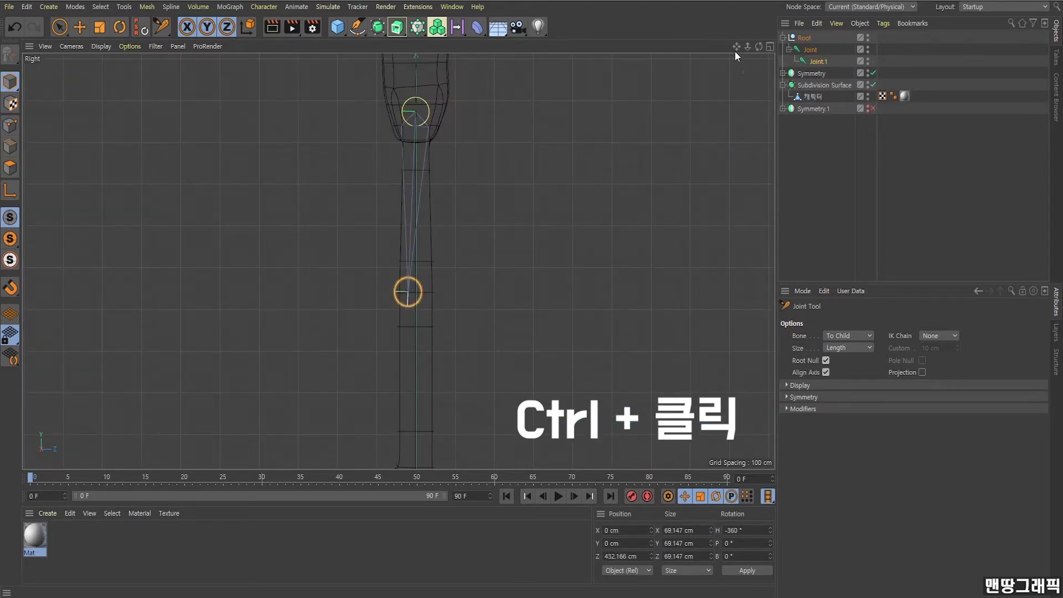
middle_click_drag(381, 358, 398, 261)
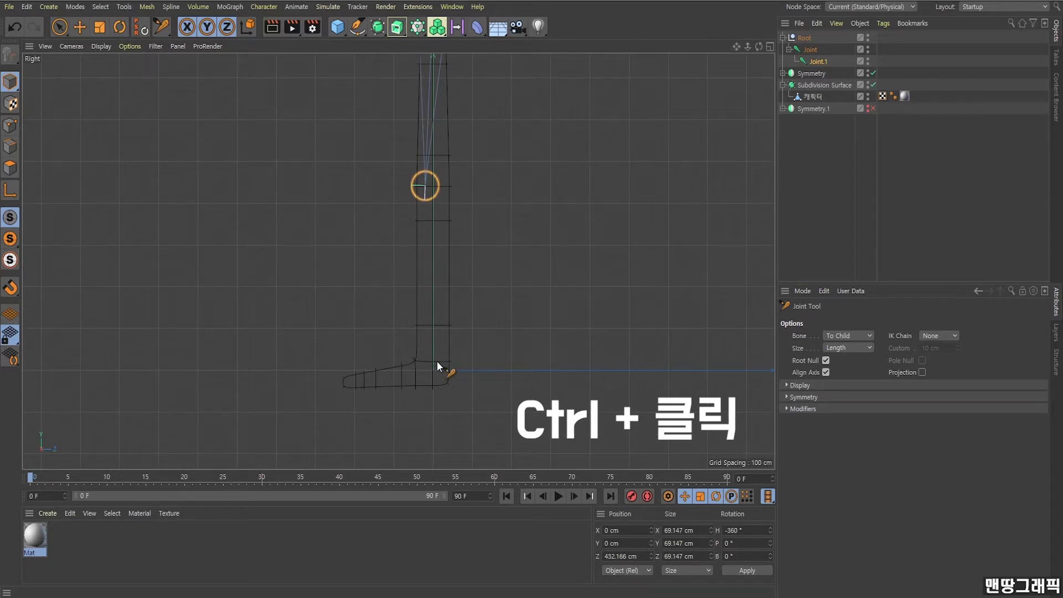
left_click(437, 361, "ctrl")
scroll(458, 371, "down", 2)
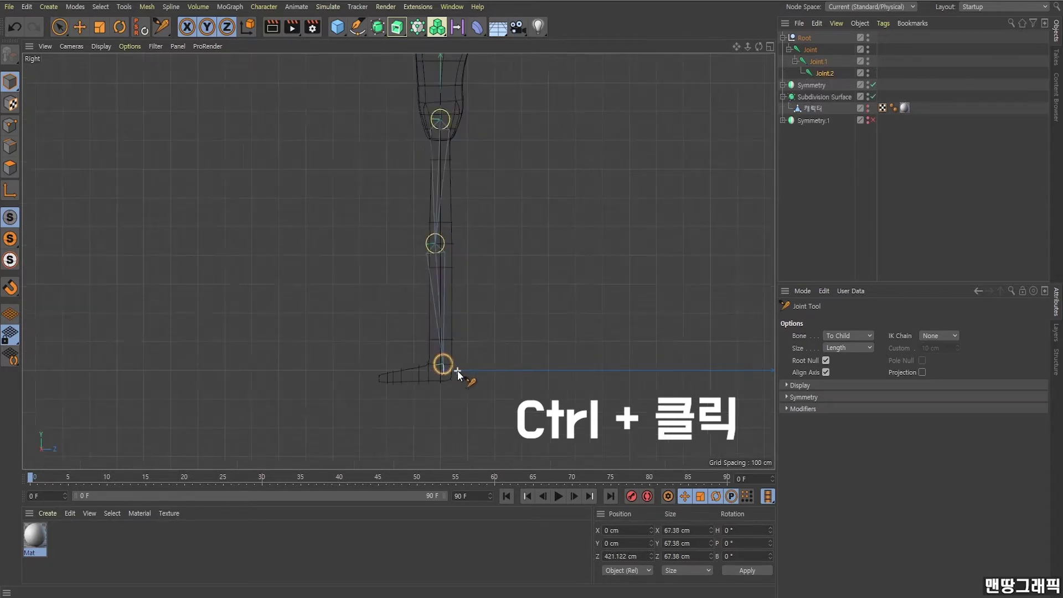
left_click(936, 228)
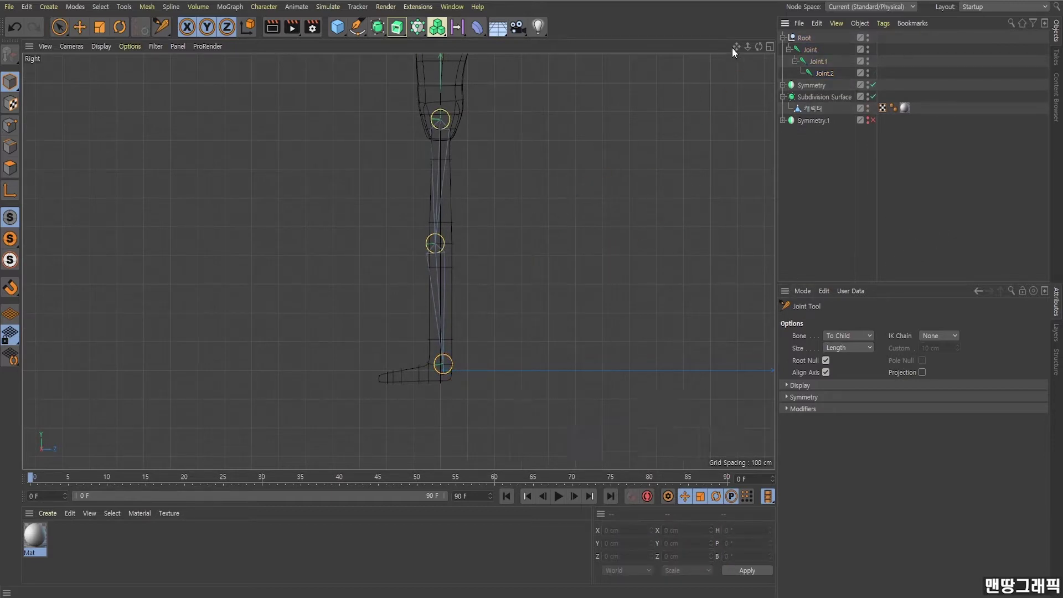
left_click(770, 49)
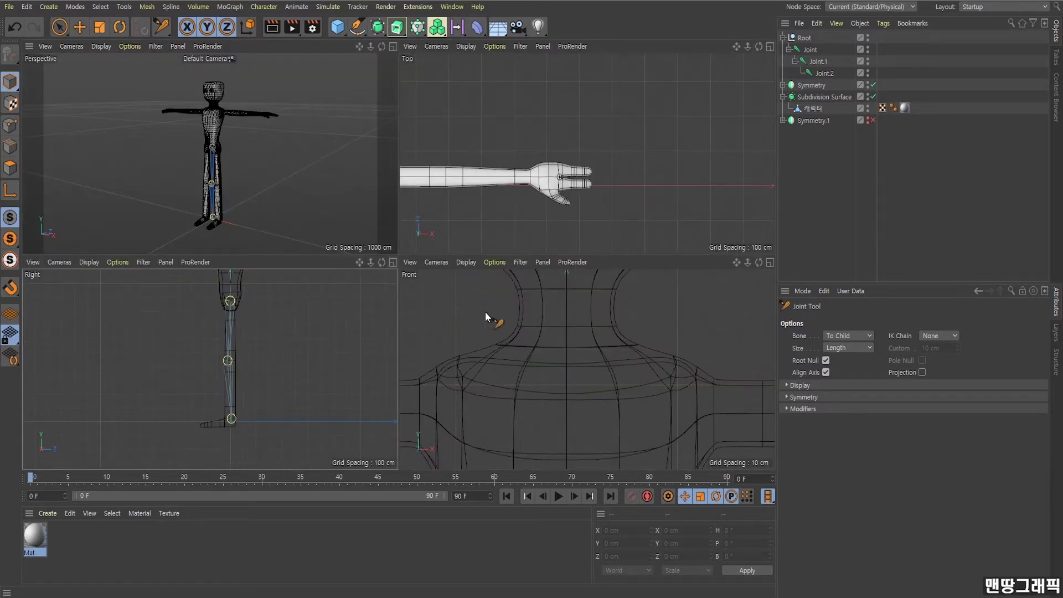
Move the Root null sideways in the Front view so the chain sits on the leg
scroll(487, 313, "down", 5)
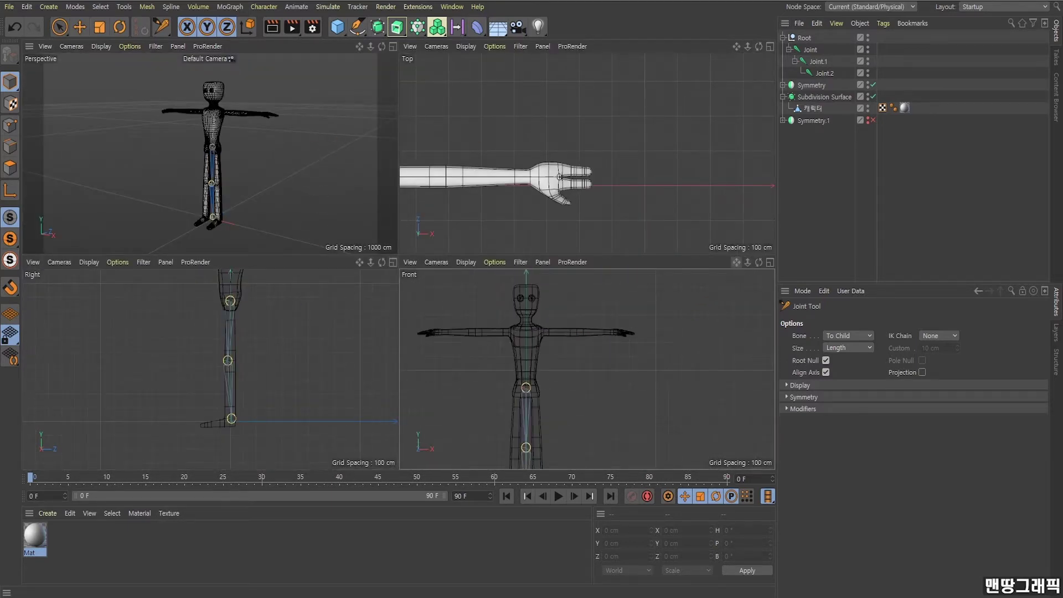
middle_click_drag(567, 454, 584, 365, "alt")
left_click(803, 38)
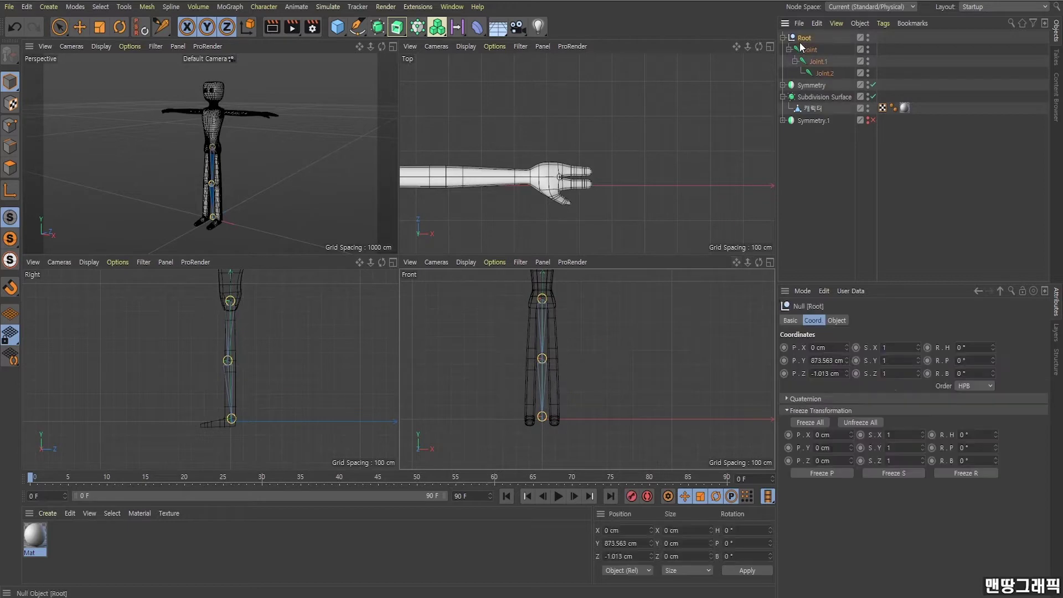
left_click(80, 27)
scroll(521, 371, "up", 2)
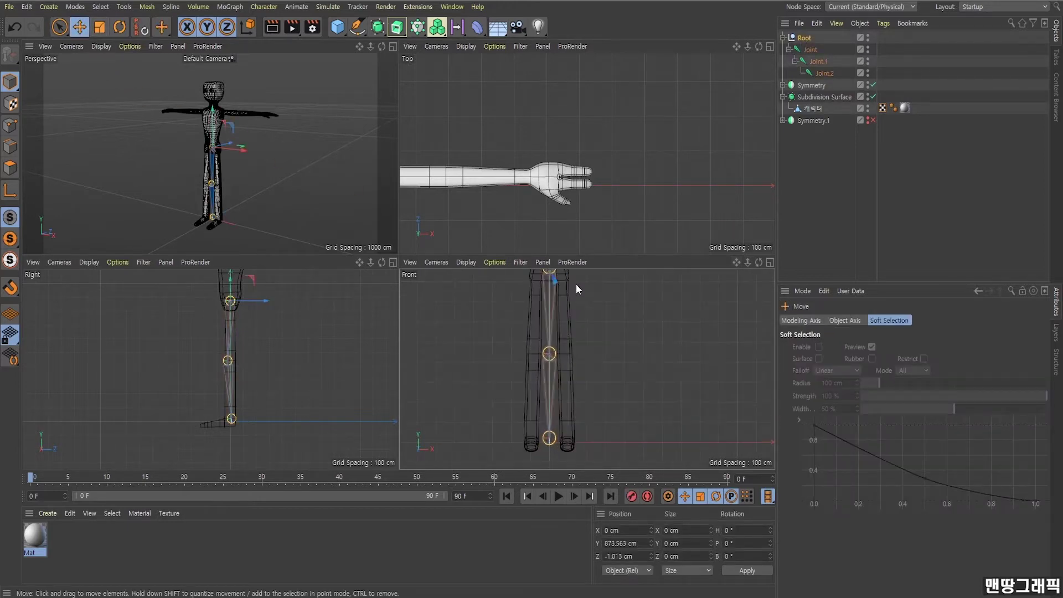
left_click_drag(580, 274, 592, 274)
scroll(579, 358, "up", 2)
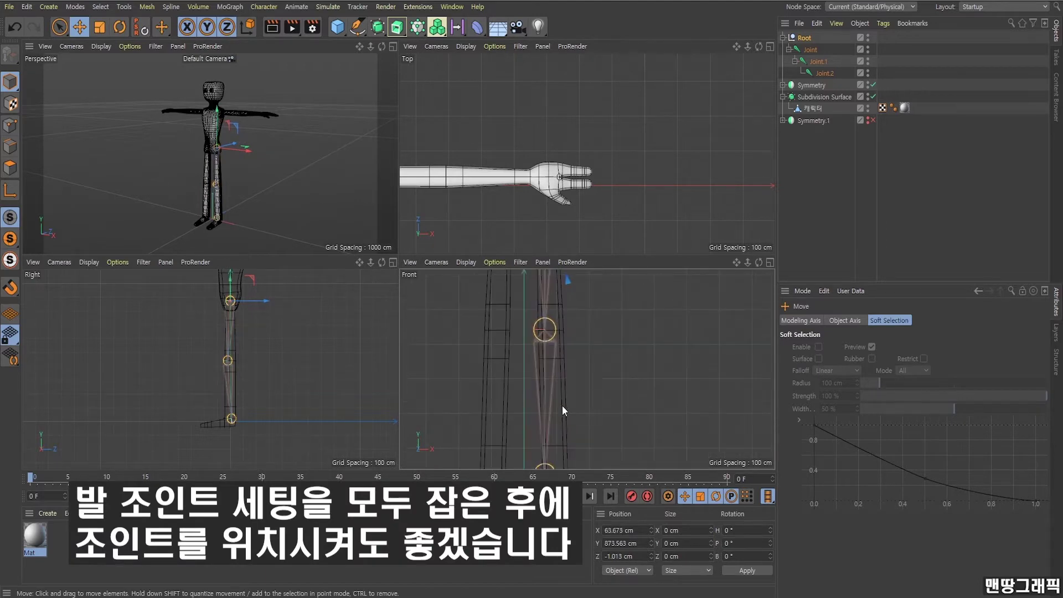
scroll(554, 342, "up", 1)
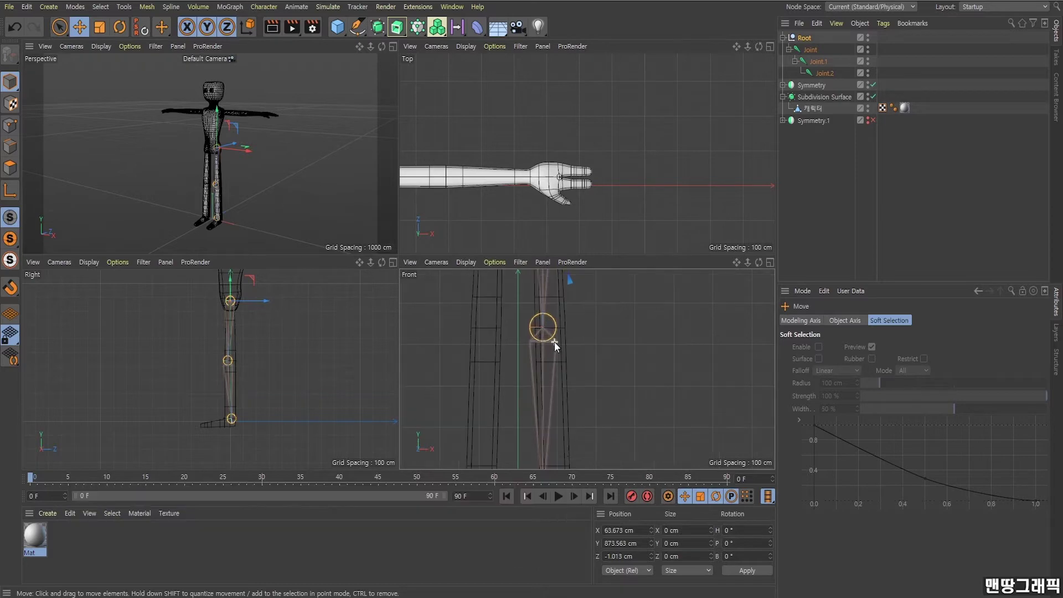
Reposition the knee joint Joint.1 and ankle joint Joint.2 inside the leg with the Joint Tool
left_click(819, 61)
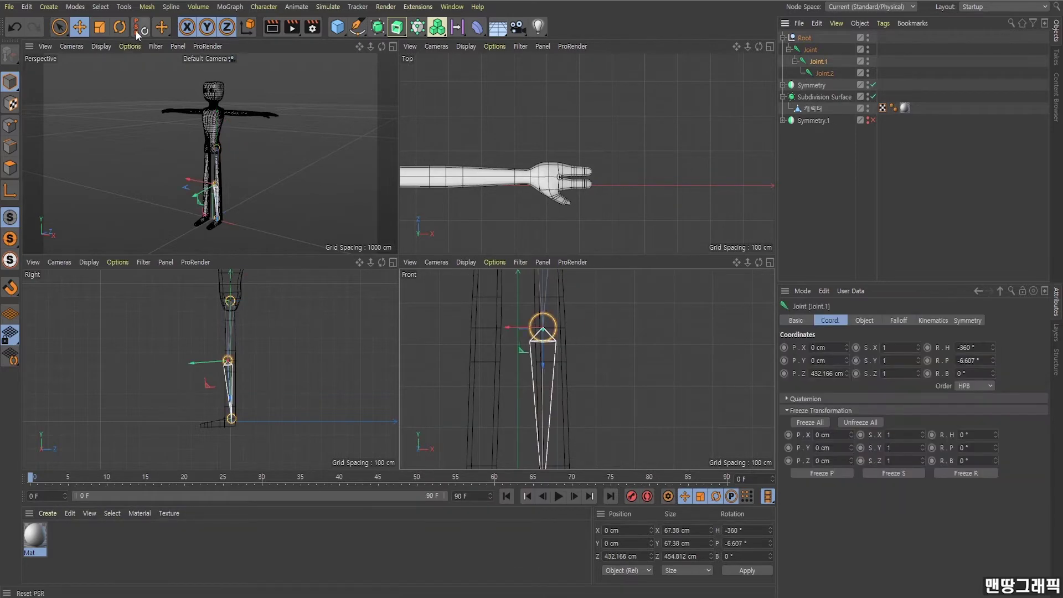
left_click(263, 7)
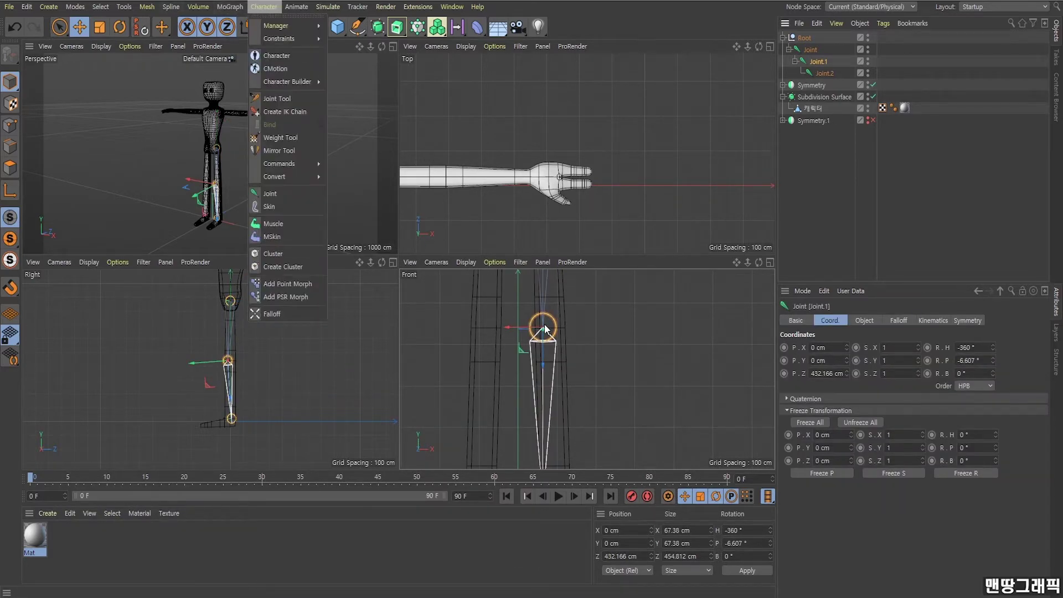
left_click(275, 100)
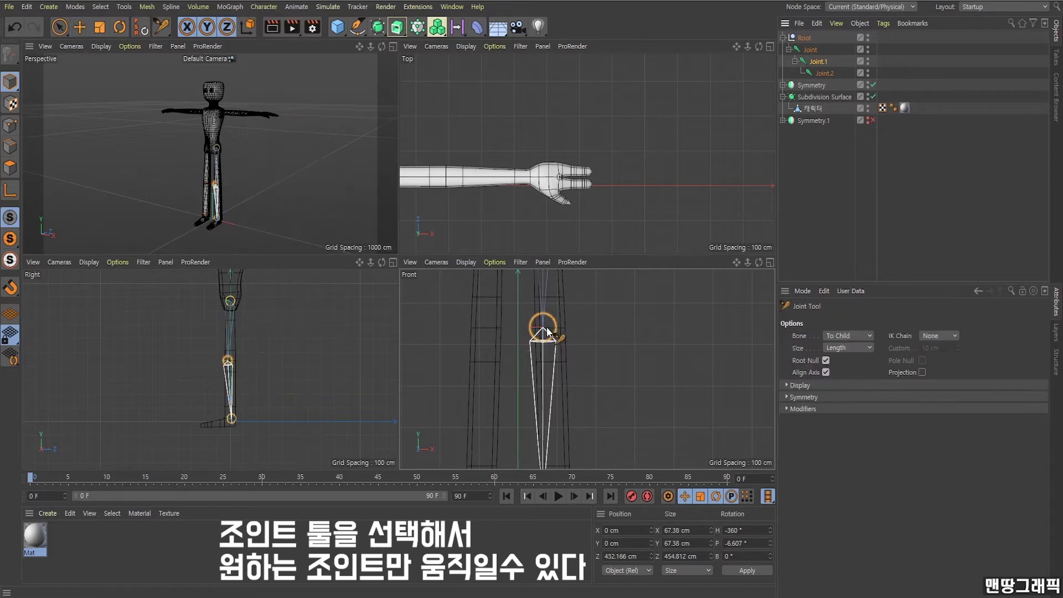
left_click_drag(542, 326, 550, 325)
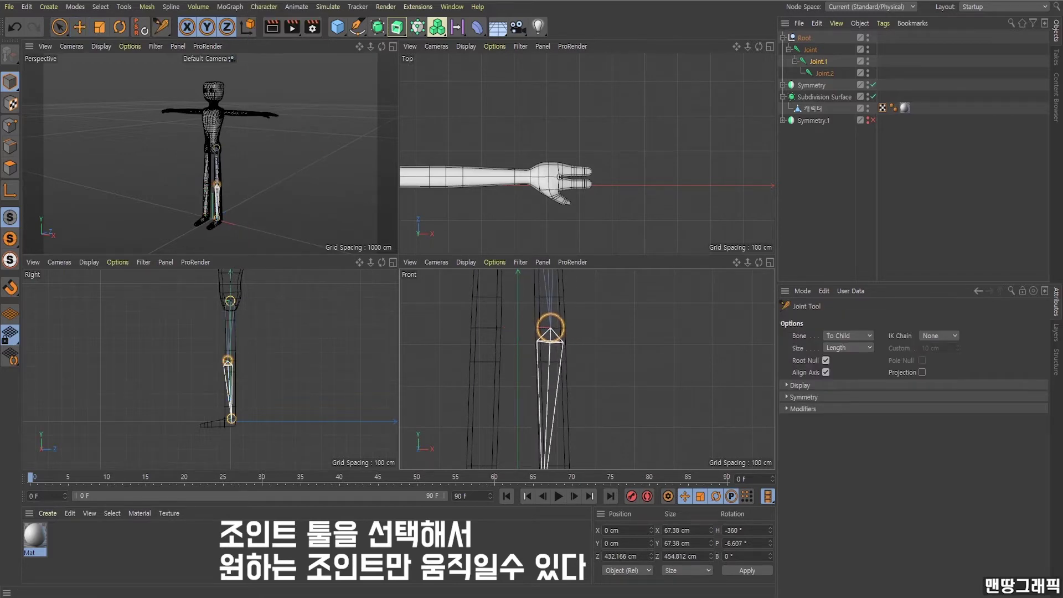
scroll(591, 380, "down", 2)
left_click_drag(556, 459, 562, 458)
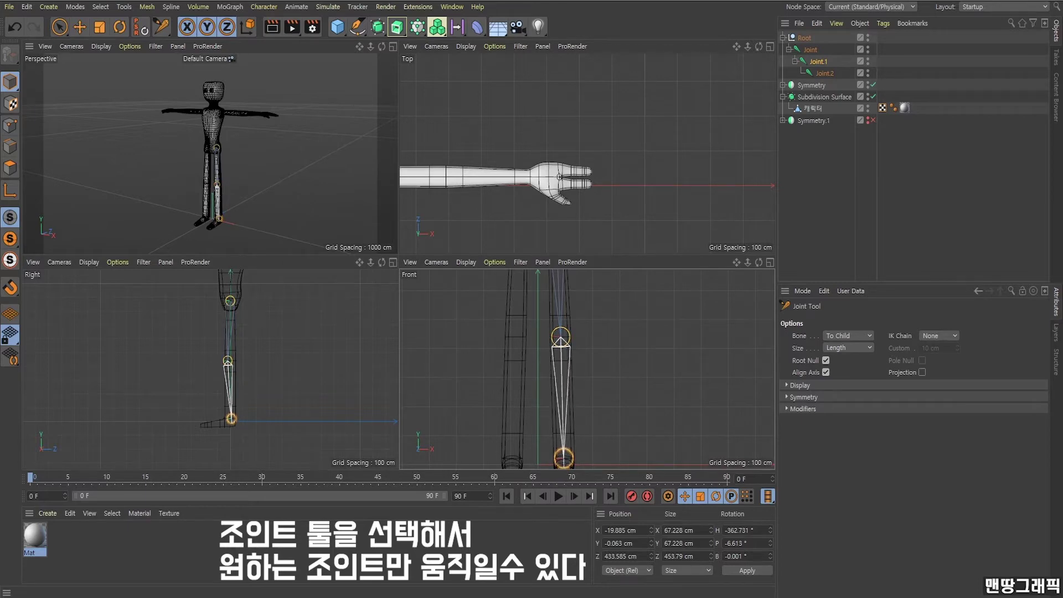
left_click(563, 458)
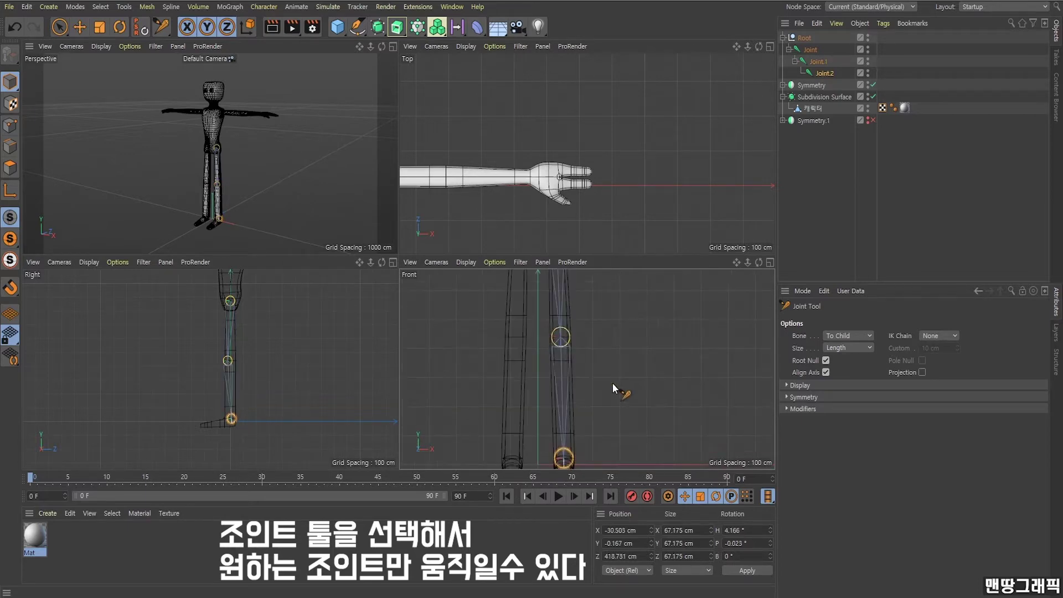
left_click(80, 28)
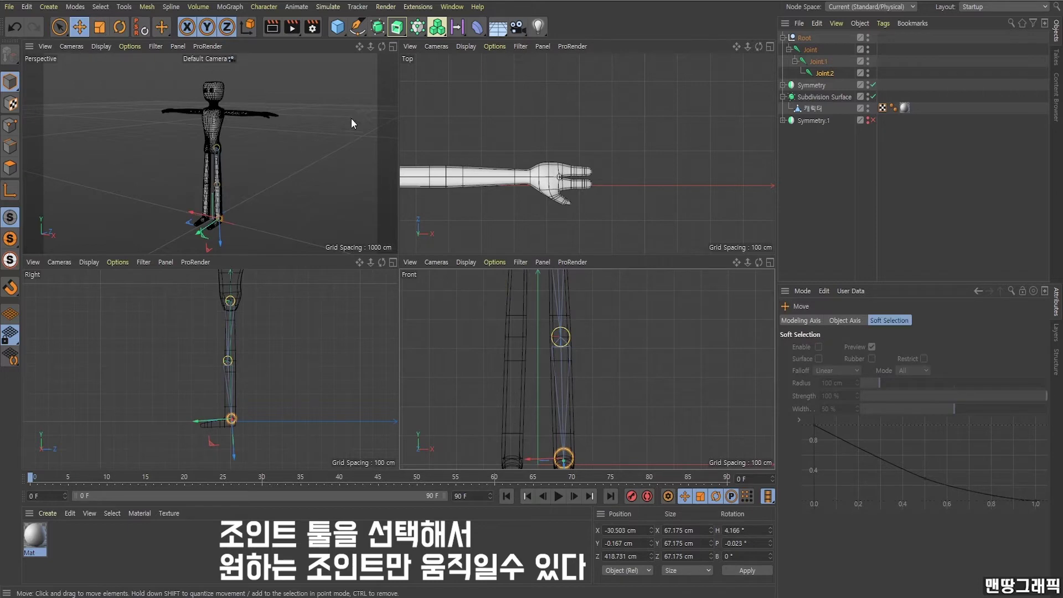
left_click_drag(265, 170, 210, 181, "alt")
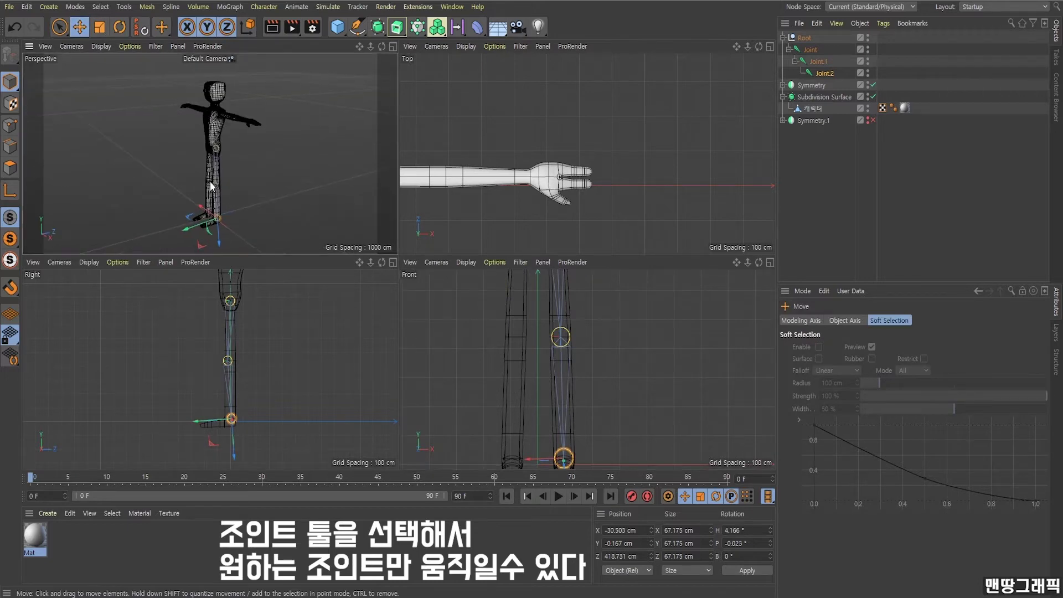
Rename Joint, Joint.1 and Joint.2 to 싸이, 캐프 and 풋
left_click(816, 49)
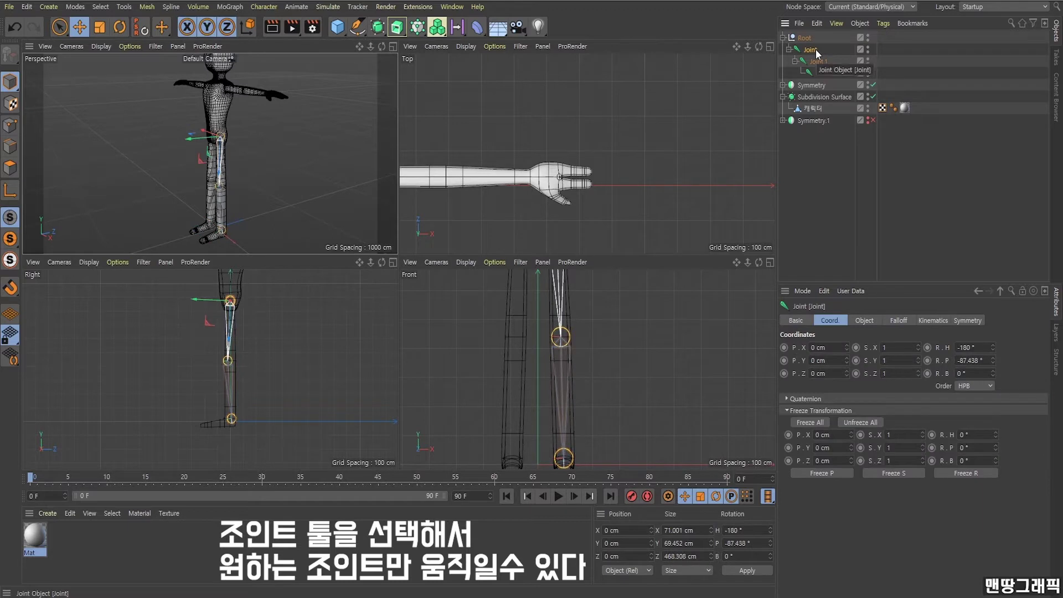
double_click(816, 49)
type("싸이")
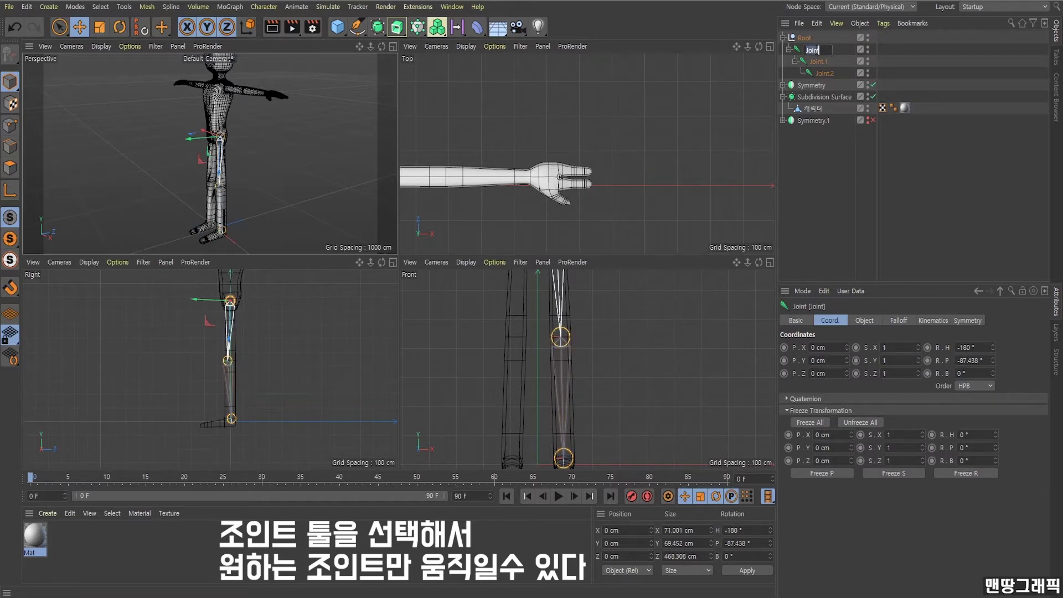
key("Return")
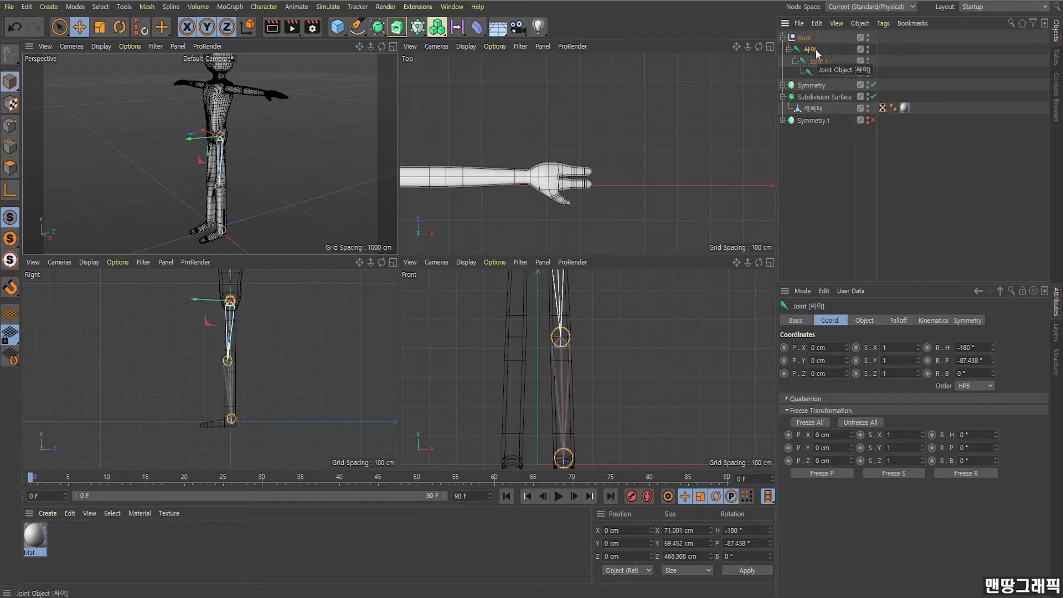
left_click(818, 63)
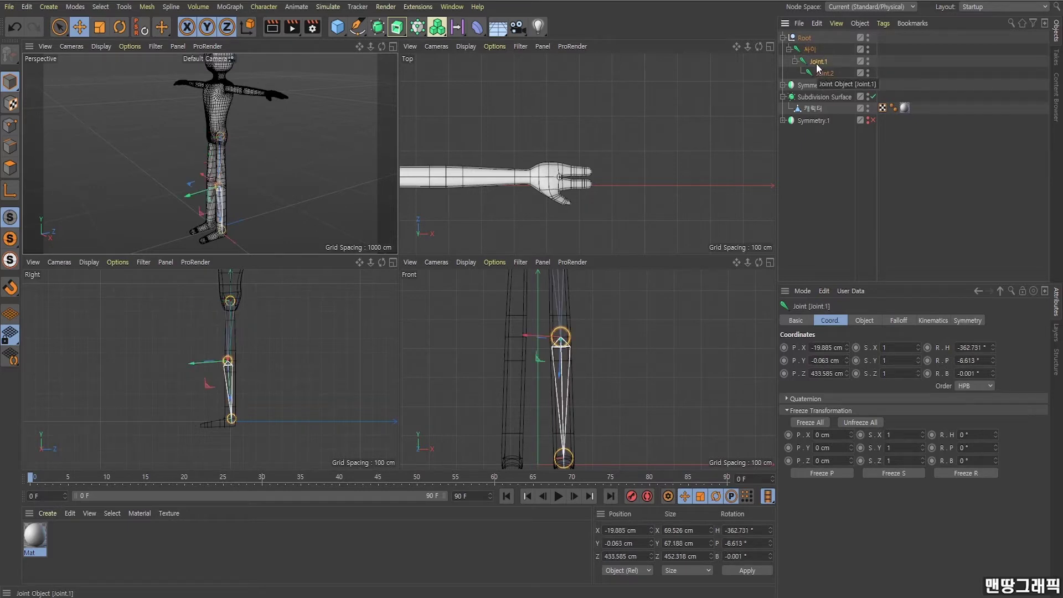
double_click(817, 63)
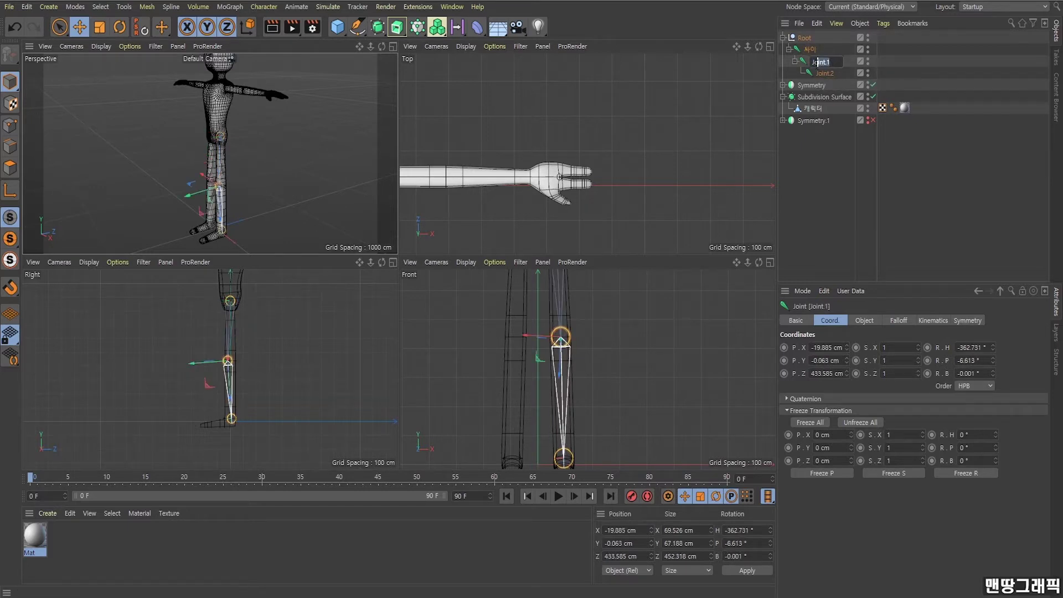
type("캐프")
key("Return")
double_click(821, 74)
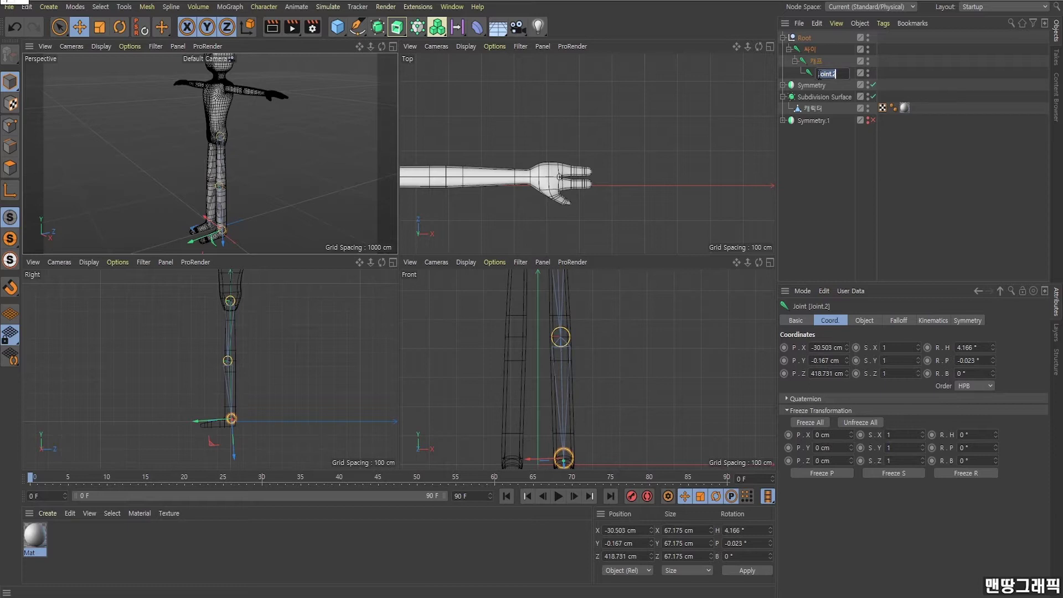
type("풋")
key("Return")
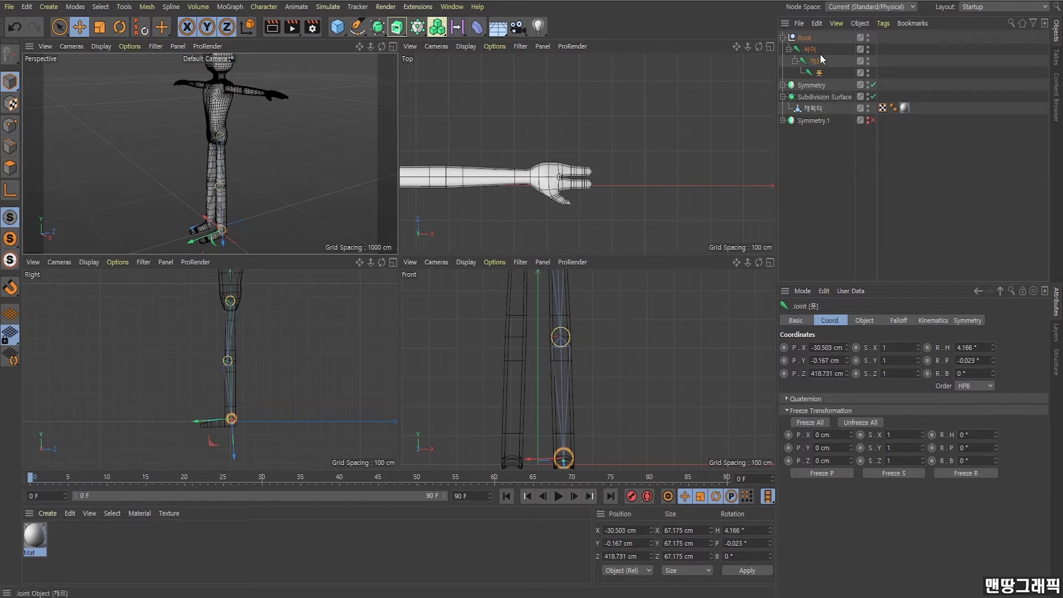
Append 2 to make 싸이2, 캐프2 and 풋2, then select 싸이2 with 풋2
left_click(816, 50)
double_click(815, 51)
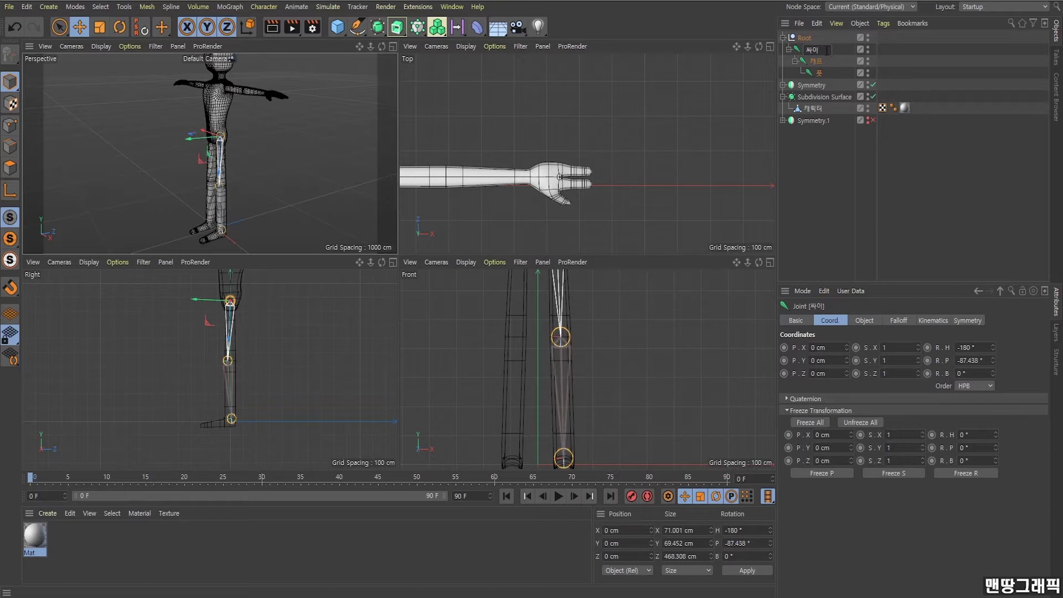
type("2")
key("Return")
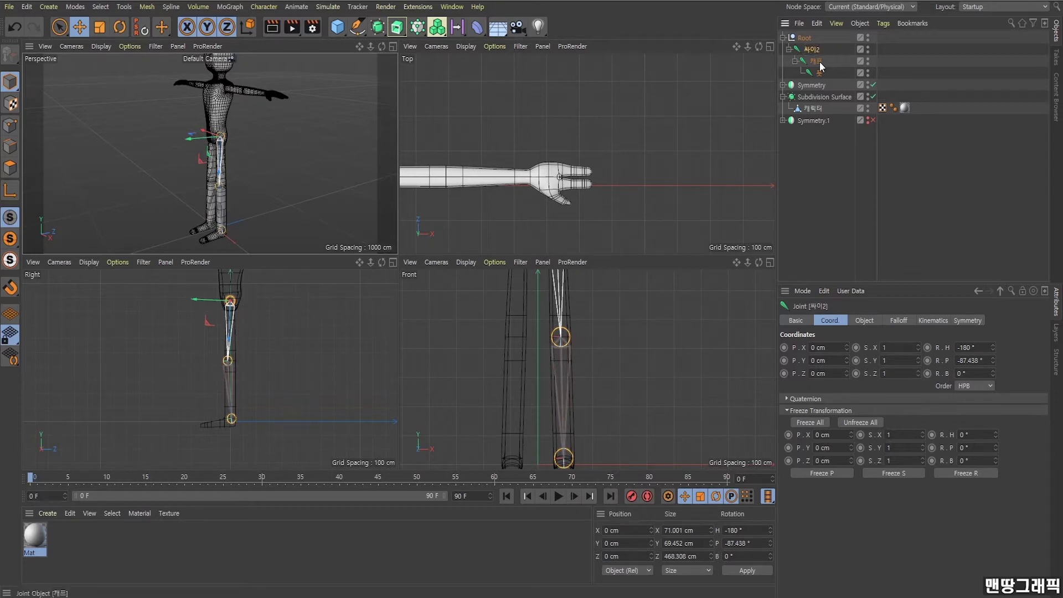
left_click(825, 62)
double_click(816, 61)
type("2")
key("Return")
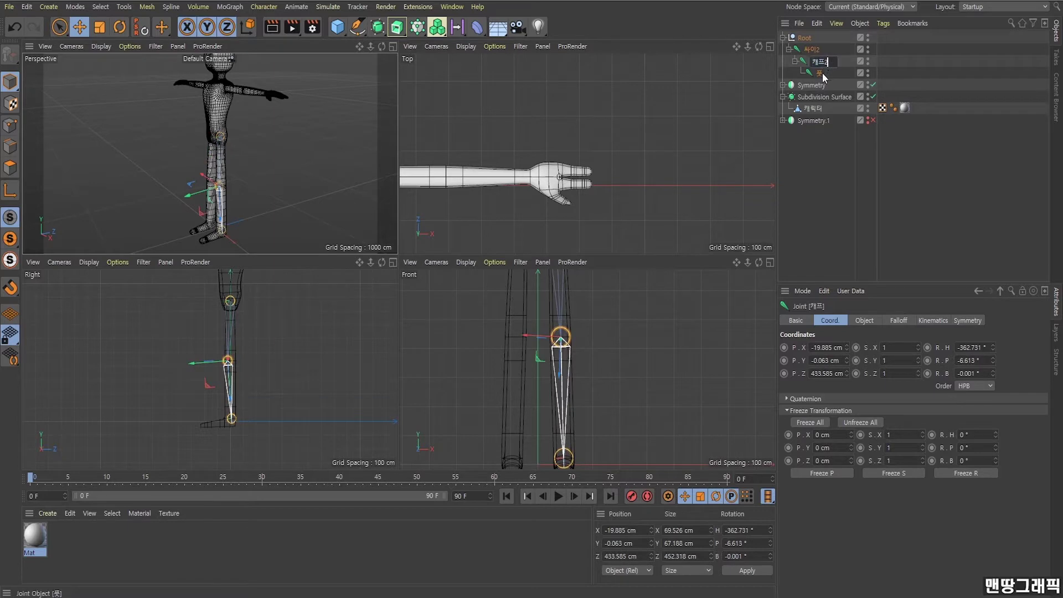
left_click(821, 73)
double_click(821, 73)
type("2")
key("Return")
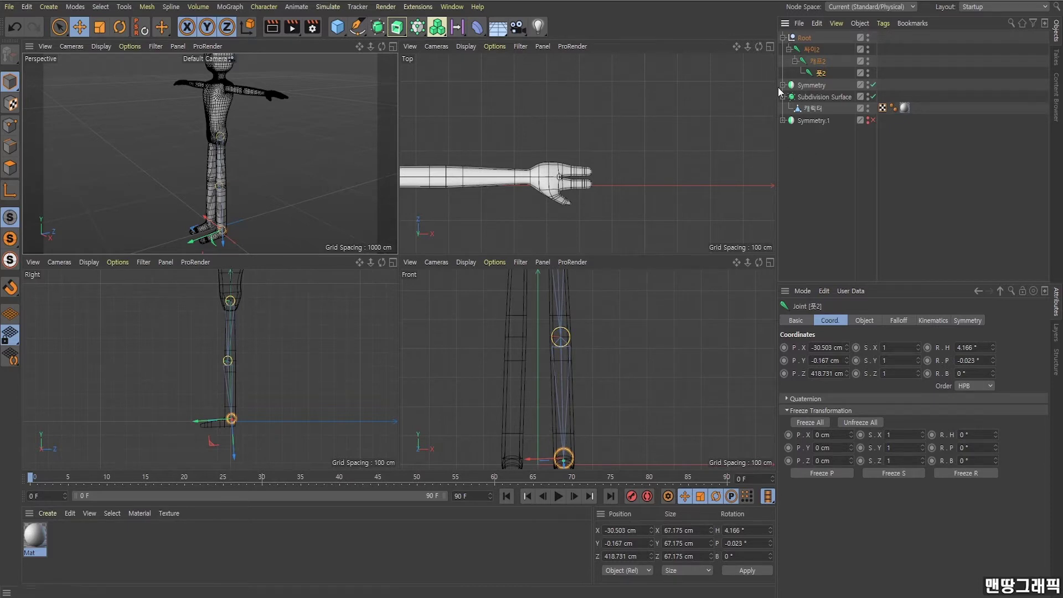
left_click(812, 51, "ctrl")
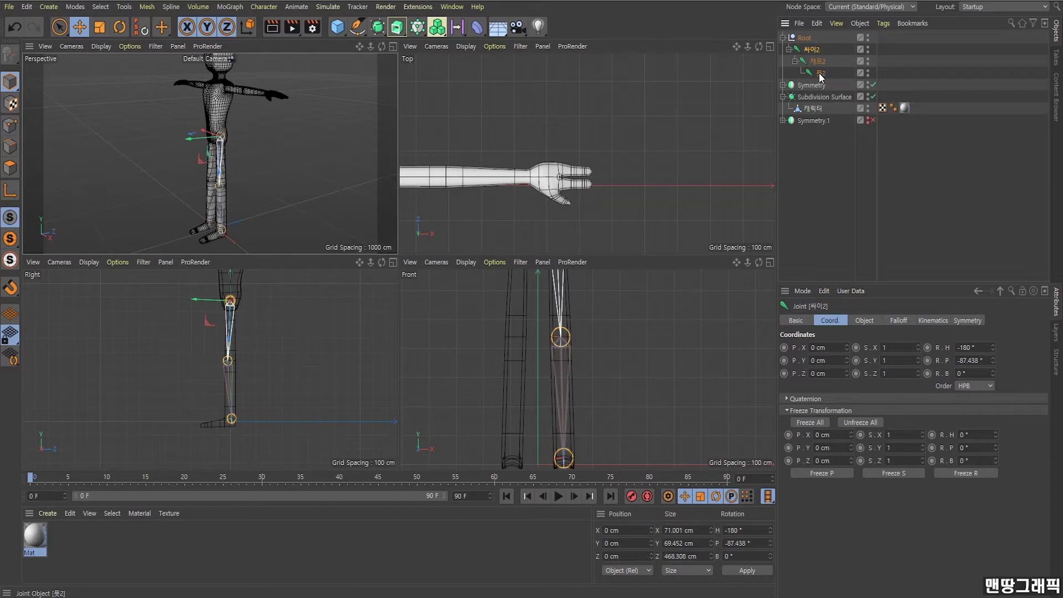
Create an IK chain from 싸이2 to 풋2 and drag 풋2.Goal to test the bend
left_click(267, 7)
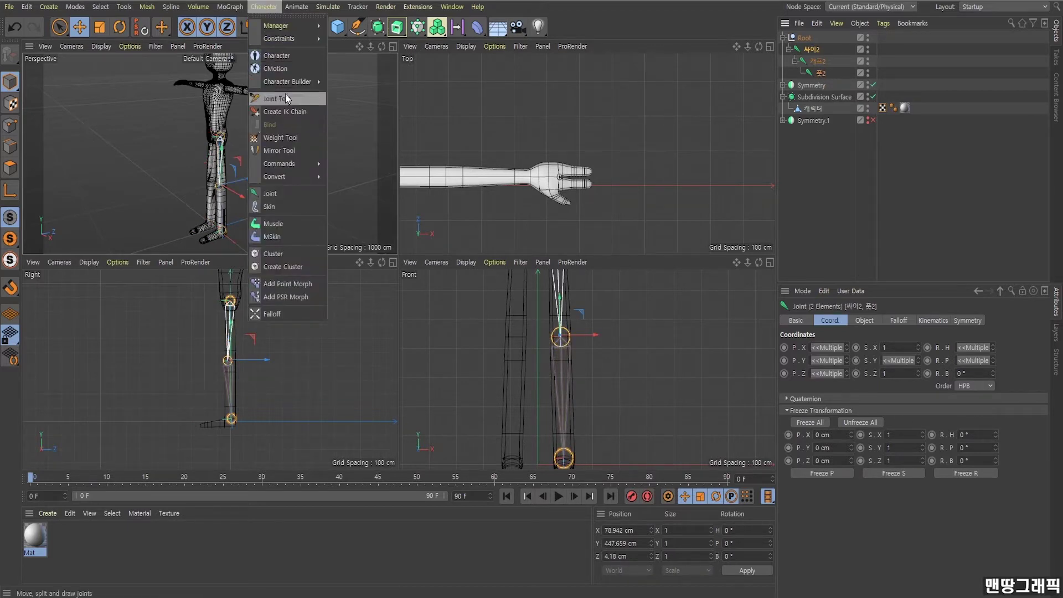
left_click(281, 112)
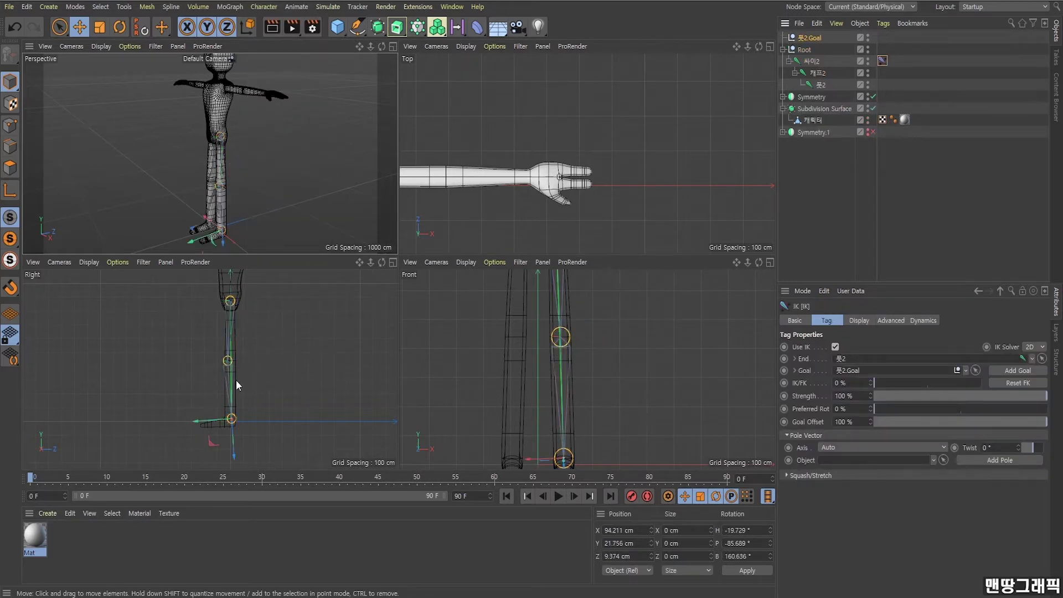
scroll(236, 380, "up", 2)
left_click(824, 173)
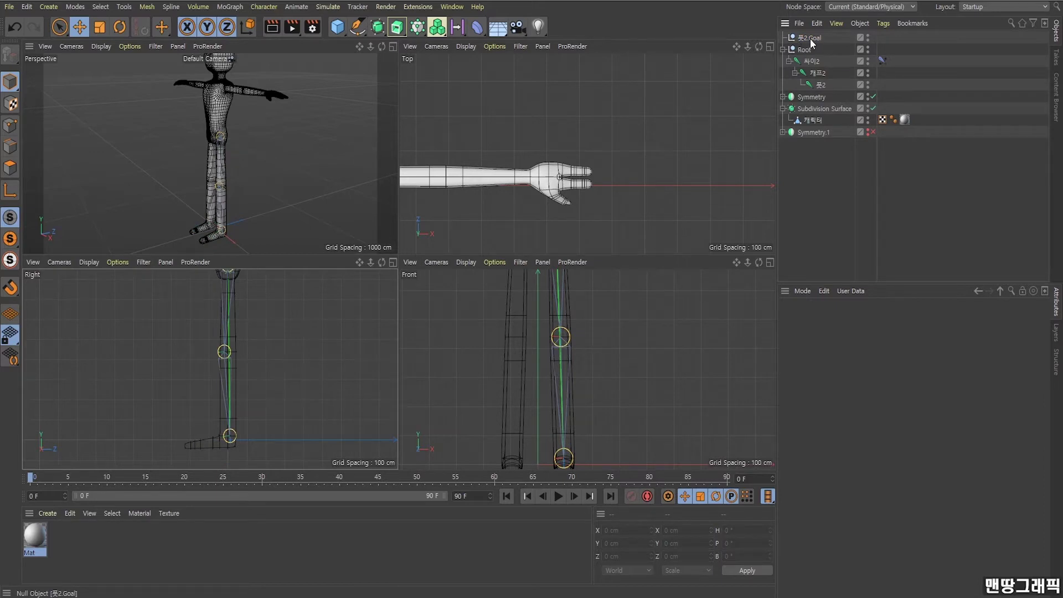
left_click(810, 39)
mouse_move(229, 436)
left_mouse_down()
mouse_move(183, 419)
mouse_move(190, 383)
mouse_move(207, 378)
mouse_move(231, 431)
left_mouse_up()
Maximize the Perspective view and orbit low to see both legs and feet
scroll(183, 177, "up", 5)
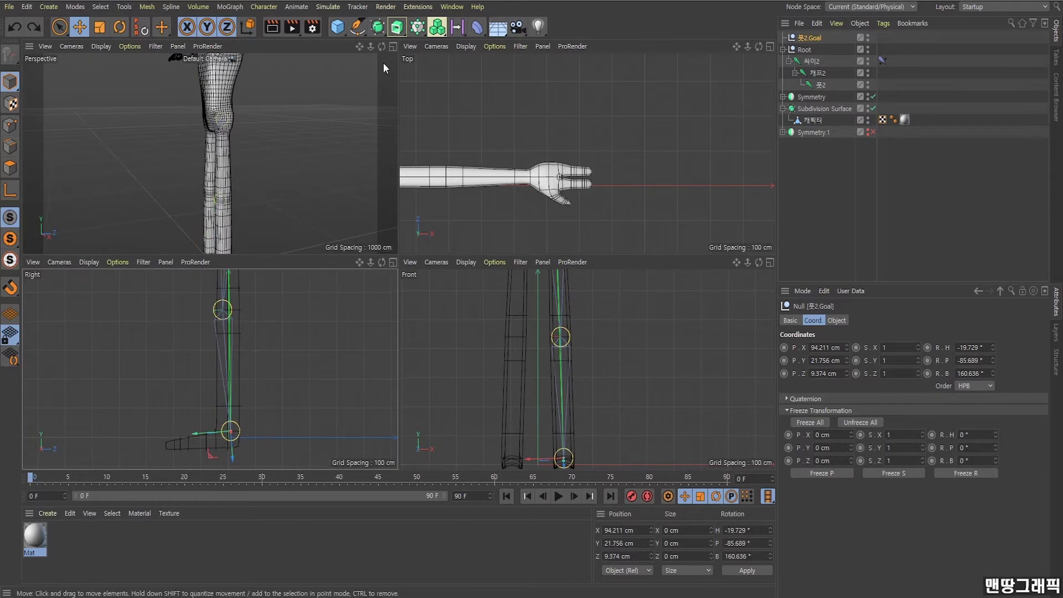
left_click(393, 47)
scroll(454, 264, "down", 5)
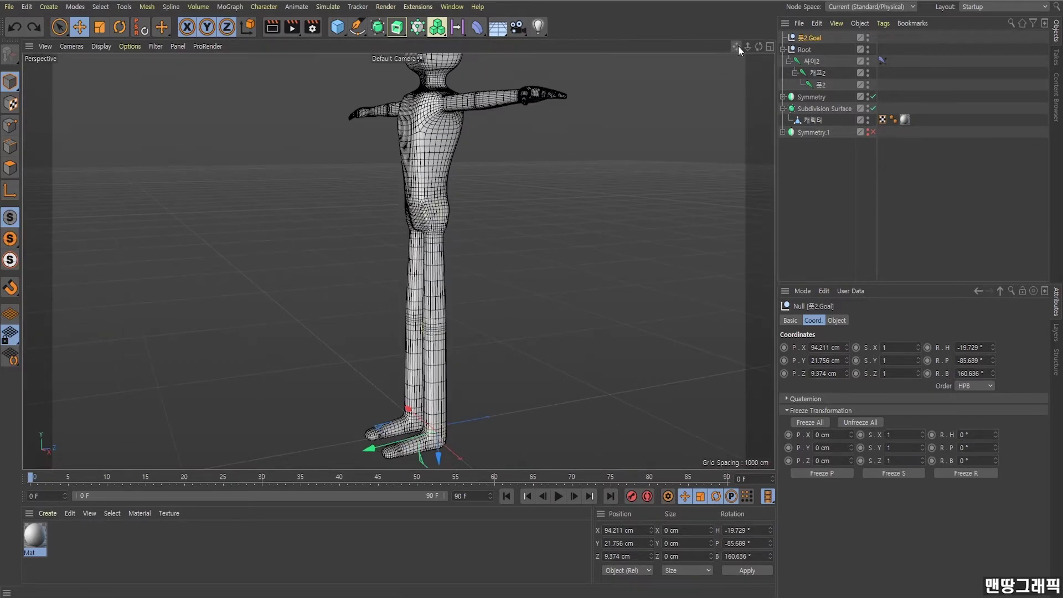
mouse_move(738, 45)
left_mouse_down()
mouse_move(583, 231)
mouse_move(387, 433)
mouse_move(381, 417)
left_mouse_up()
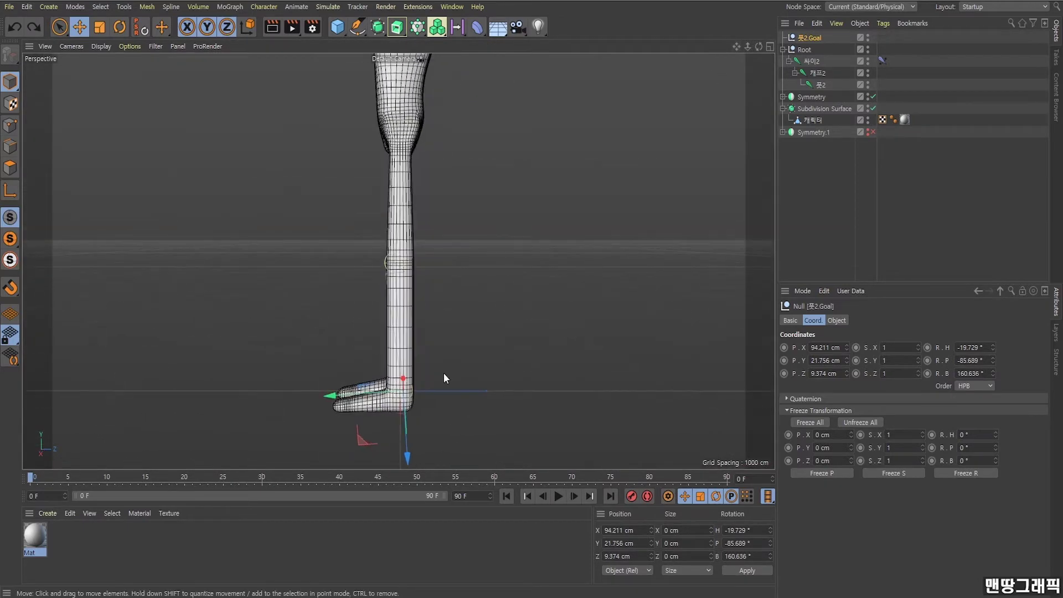
left_click_drag(444, 374, 431, 404, "alt")
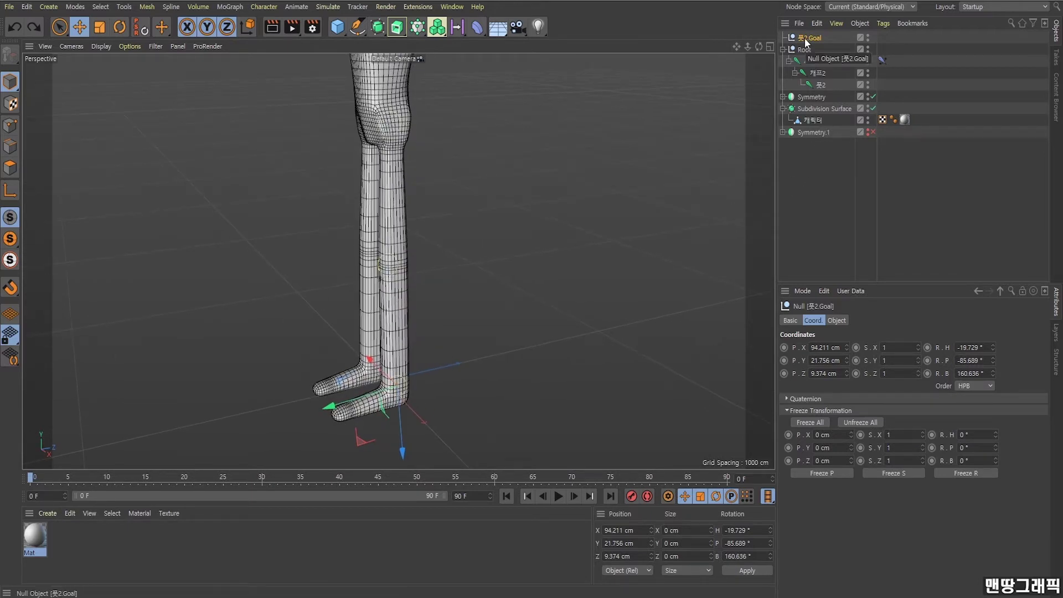
Set the 풋2.Goal null's Display to Cube, Orientation to XY and Radius to 80 cm
left_click(842, 320)
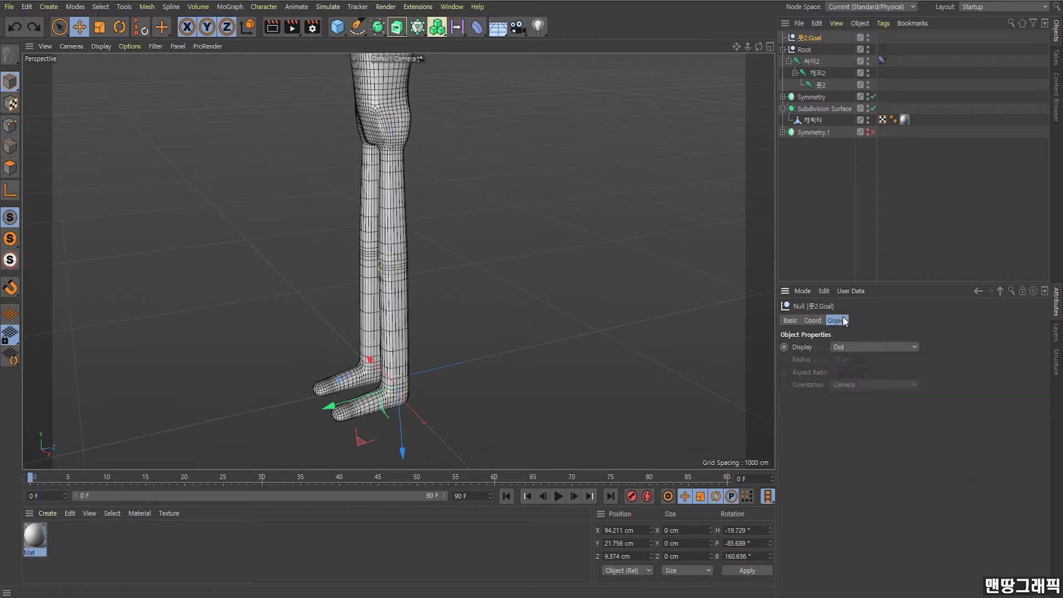
left_click(844, 346)
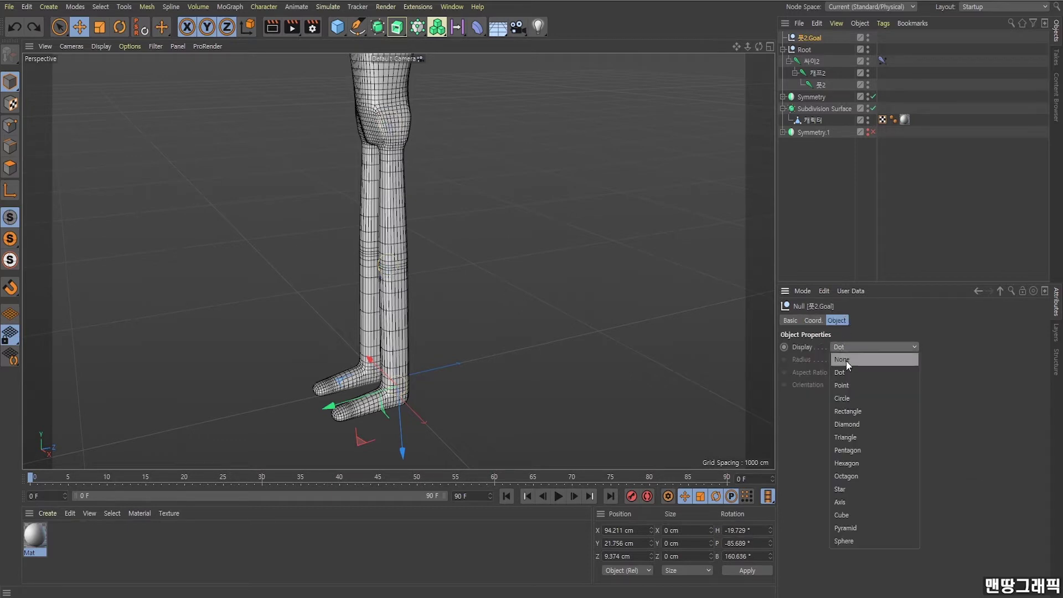
left_click(850, 516)
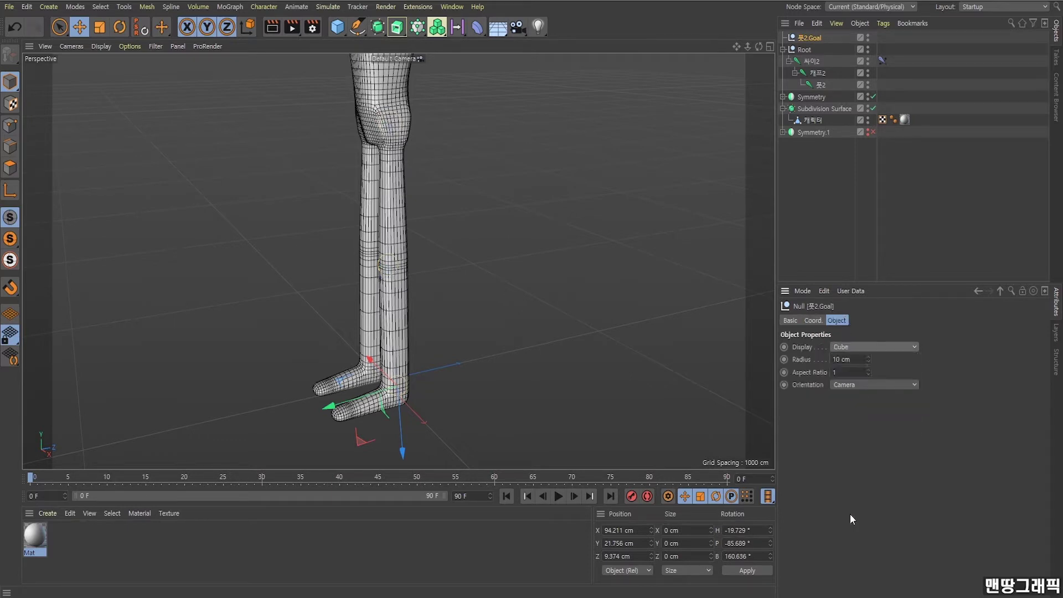
left_click(842, 386)
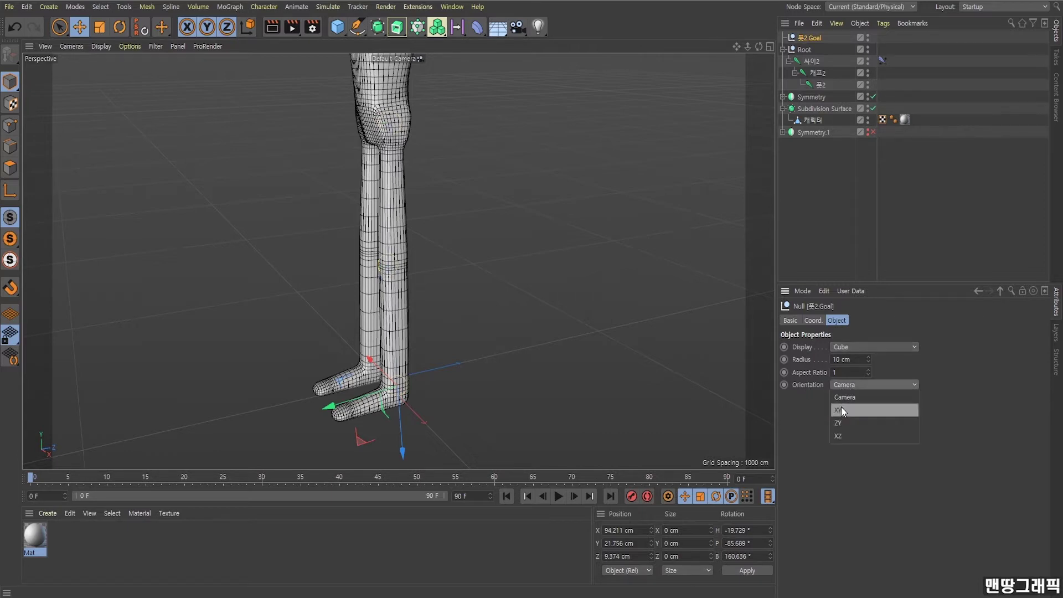
left_click(842, 407)
left_click_drag(869, 357, 868, 332)
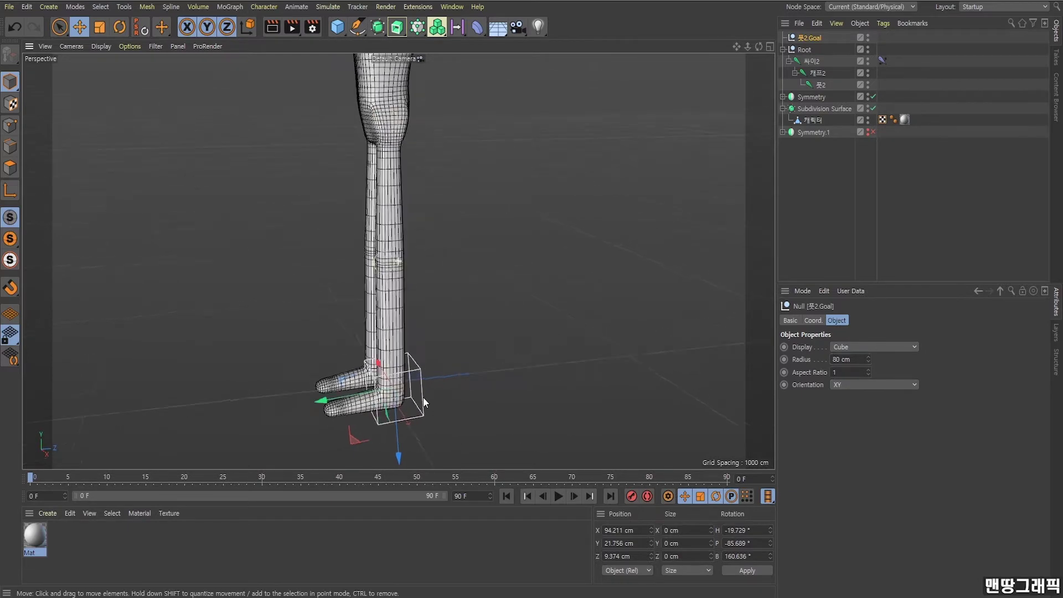
mouse_move(423, 397)
left_mouse_down("alt")
mouse_move(397, 399)
mouse_move(358, 344)
mouse_move(426, 419)
mouse_move(453, 396)
mouse_move(389, 407)
left_mouse_up("alt")
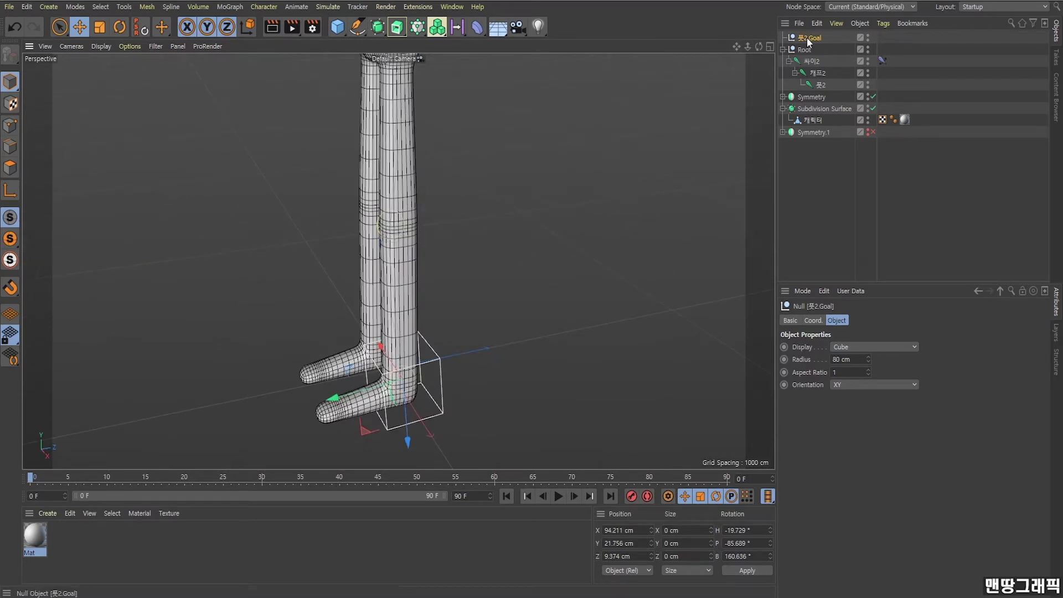
Drag the goal cube to test the leg bend, then return it to the foot
left_click(443, 347)
left_click_drag(440, 360, 345, 359, "alt")
mouse_move(387, 317)
left_mouse_down()
mouse_move(390, 340)
mouse_move(845, 227)
left_mouse_up()
left_click(813, 321)
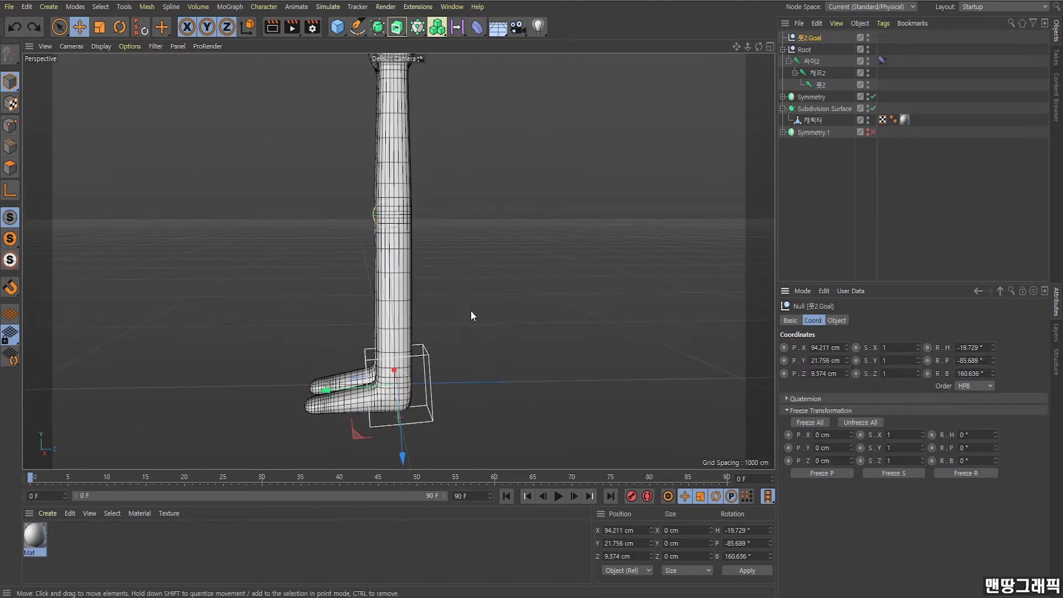
mouse_move(470, 311)
left_mouse_down("alt")
mouse_move(536, 301)
mouse_move(570, 310)
mouse_move(535, 318)
left_mouse_up("alt")
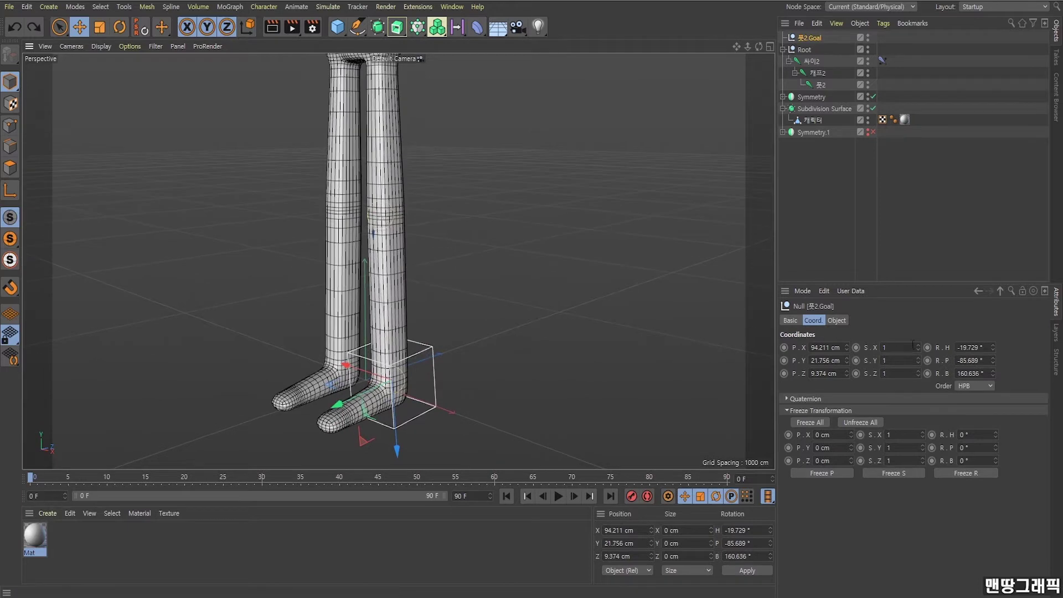
Set the goal cube's R.H, R.P and R.B to 0 and Freeze All its transforms
left_click(963, 347)
key("ctrl+a")
type("0")
left_click(973, 361)
key("ctrl+a")
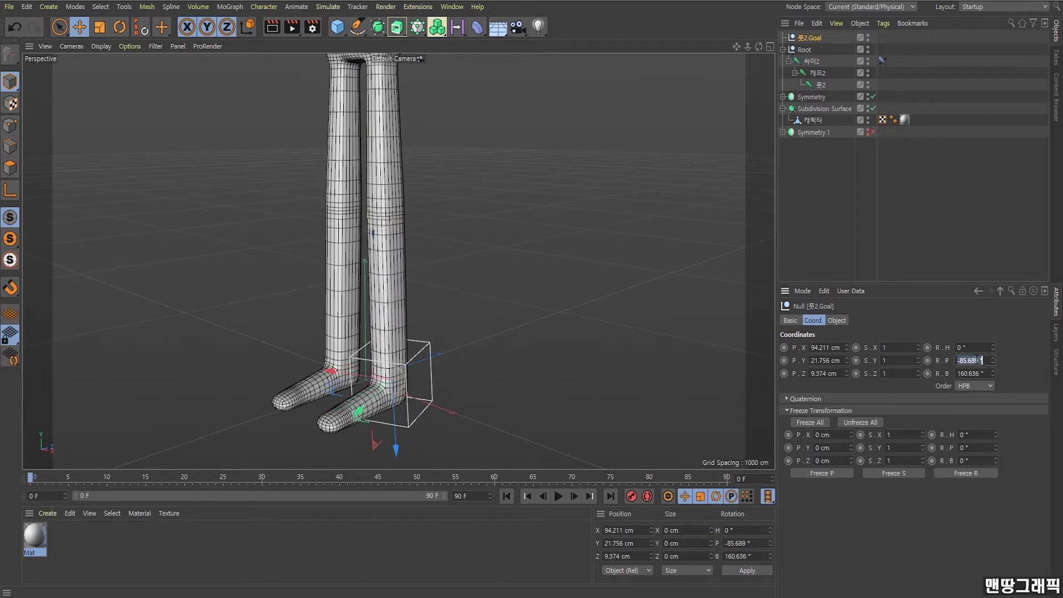
type("0")
left_click(973, 374)
key("ctrl+a")
type("0")
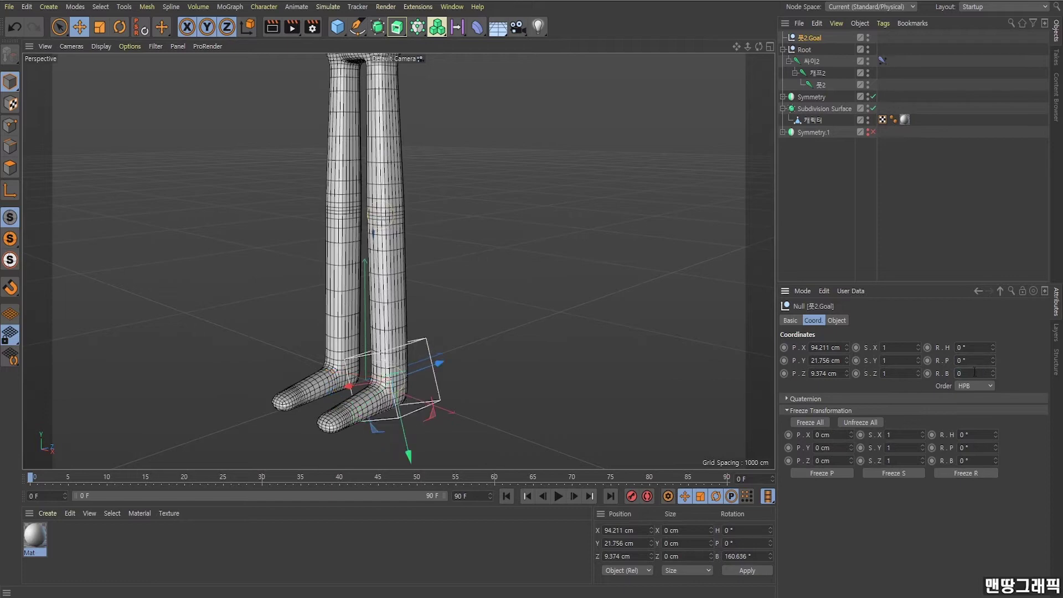
key("Return")
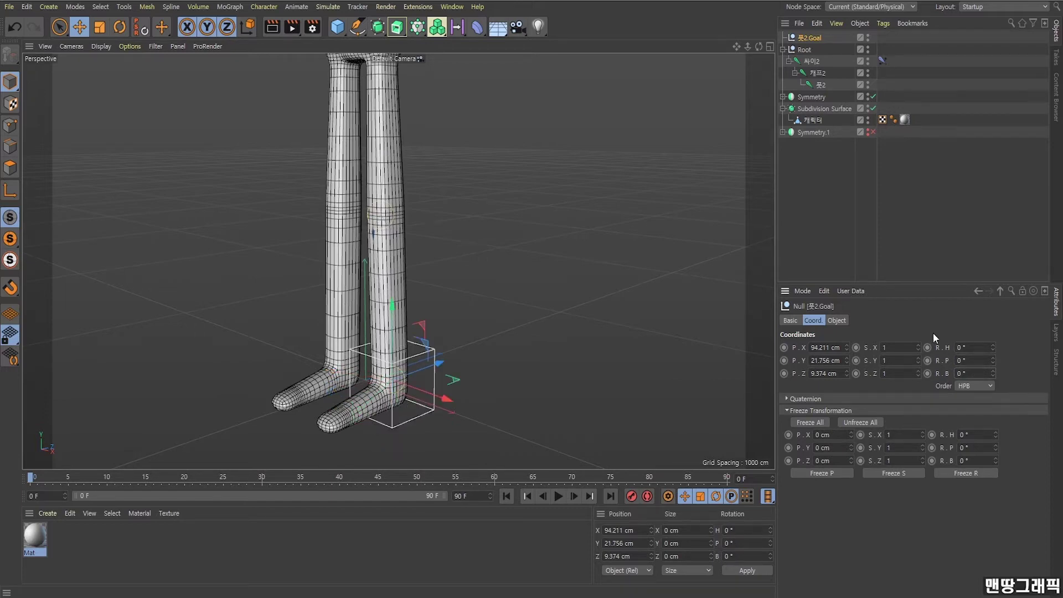
left_click_drag(394, 399, 460, 396, "alt")
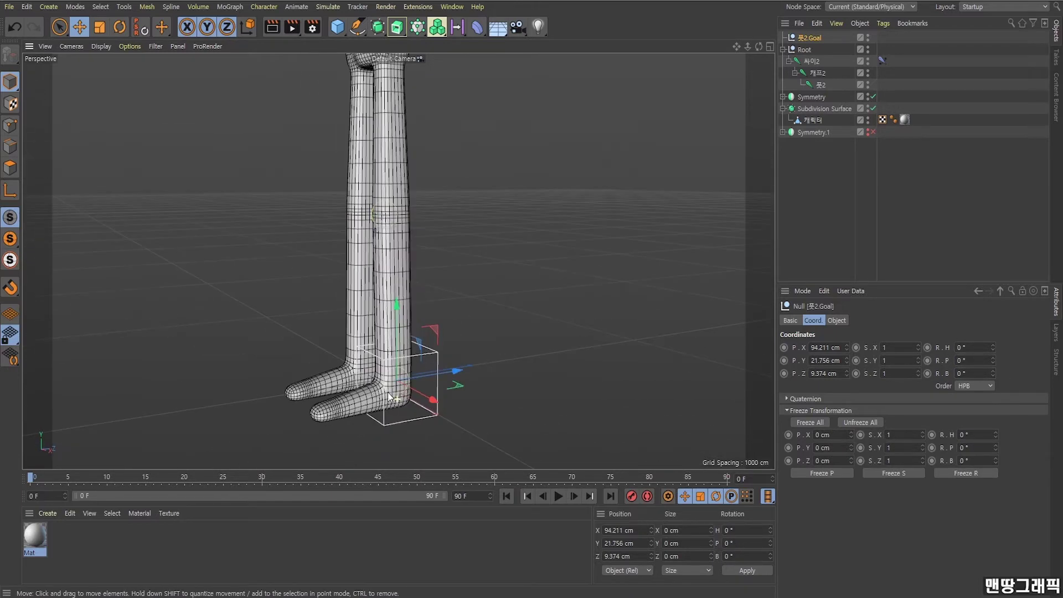
left_click(809, 423)
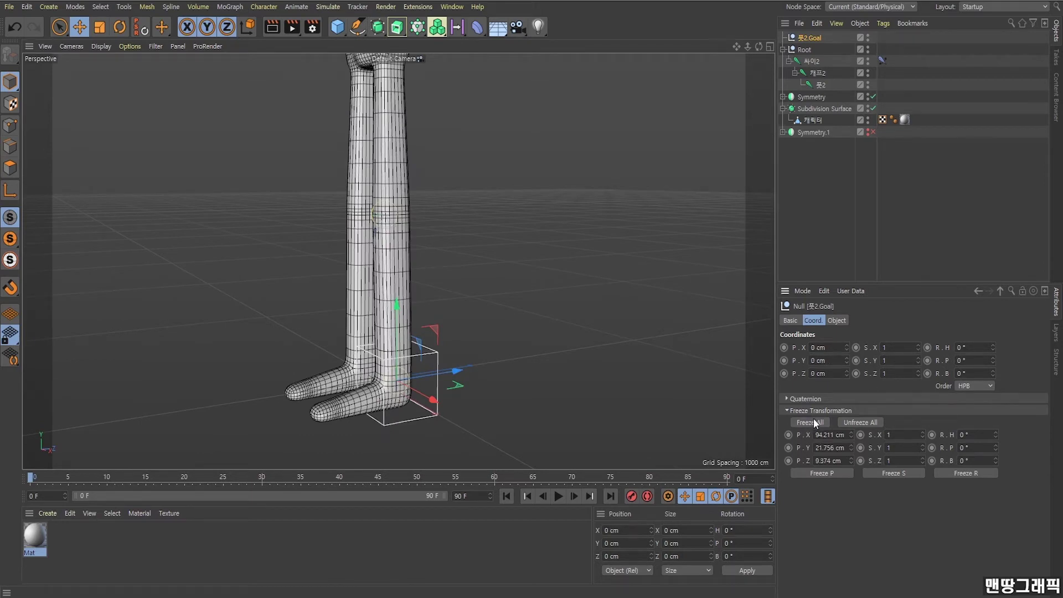
Select 풋2.Goal, Root, 싸이2, 캐프2 and 풋2 and apply Freeze All to them
left_click(818, 85)
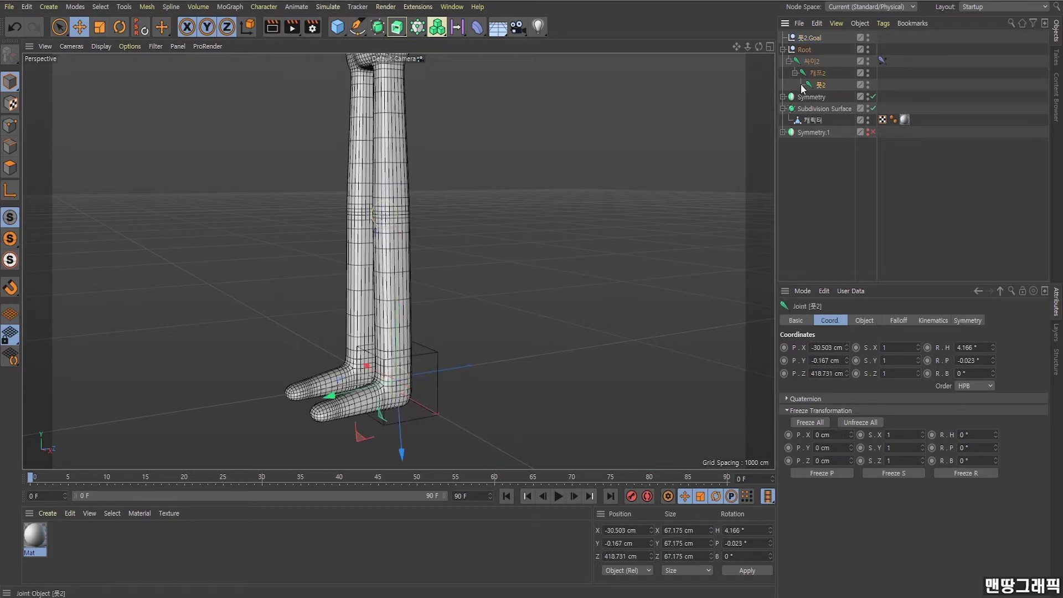
left_click(810, 38, "shift")
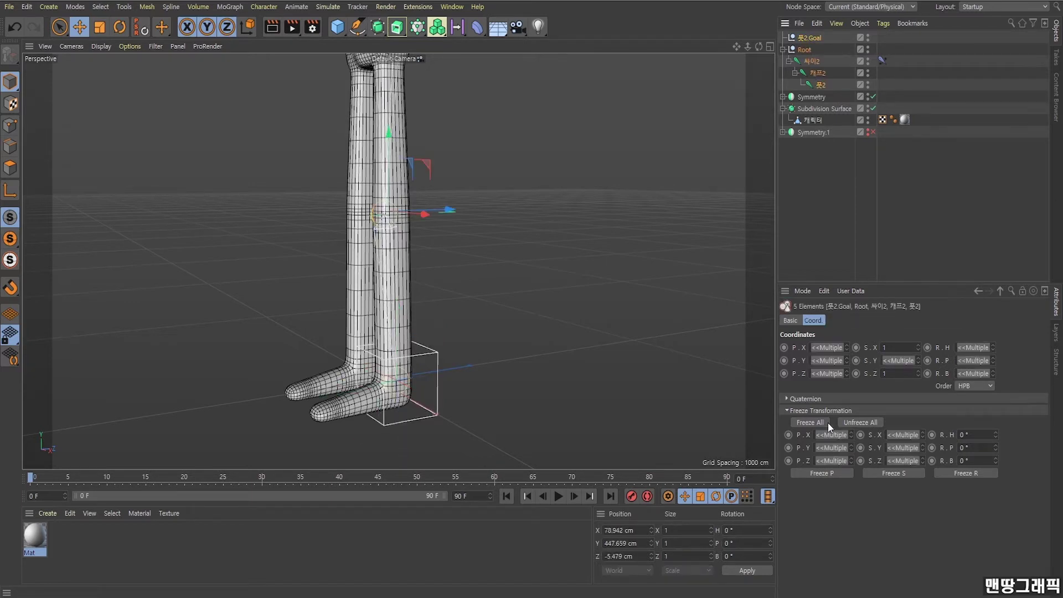
left_click(815, 423)
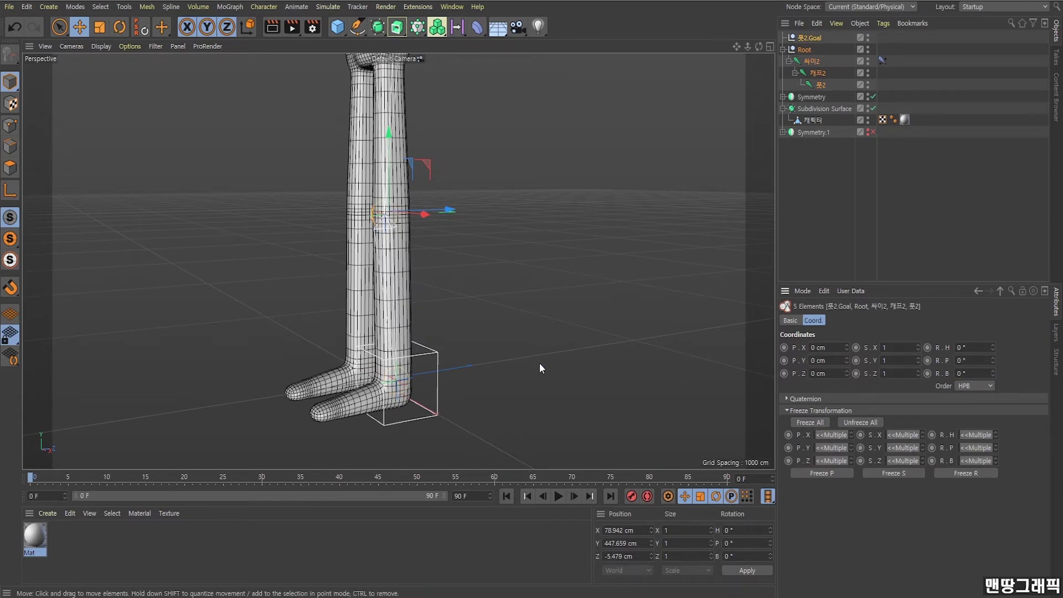
mouse_move(539, 364)
left_mouse_down("alt")
mouse_move(482, 337)
mouse_move(569, 103)
left_mouse_up("alt")
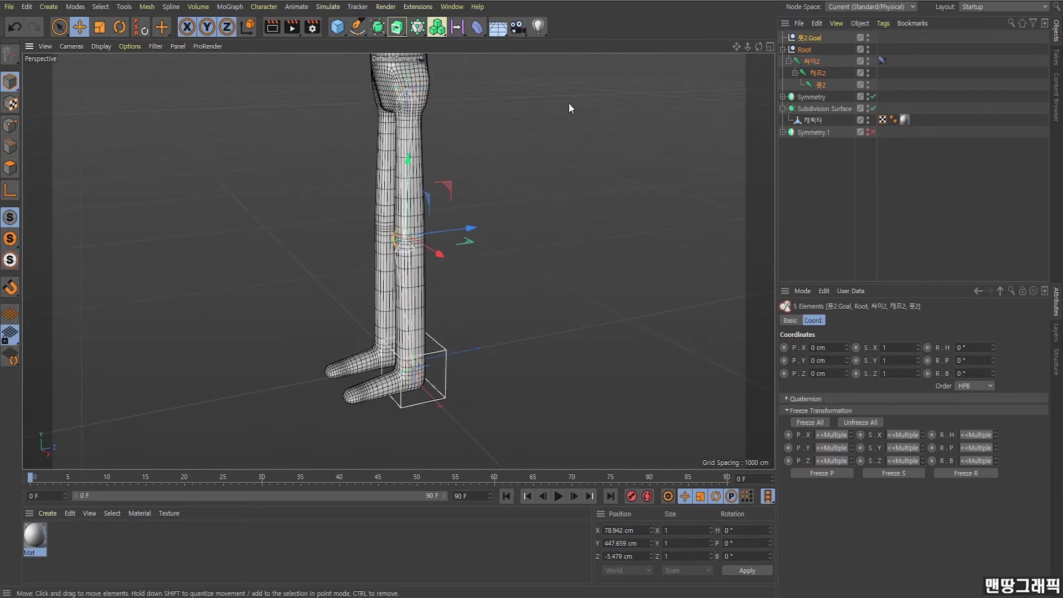
mouse_move(742, 68)
left_mouse_down("alt")
mouse_move(506, 239)
mouse_move(470, 225)
left_mouse_up("alt")
left_click(470, 308)
mouse_move(454, 318)
left_mouse_down("alt")
mouse_move(481, 335)
mouse_move(437, 266)
mouse_move(427, 221)
mouse_move(461, 350)
mouse_move(417, 326)
left_mouse_up("alt")
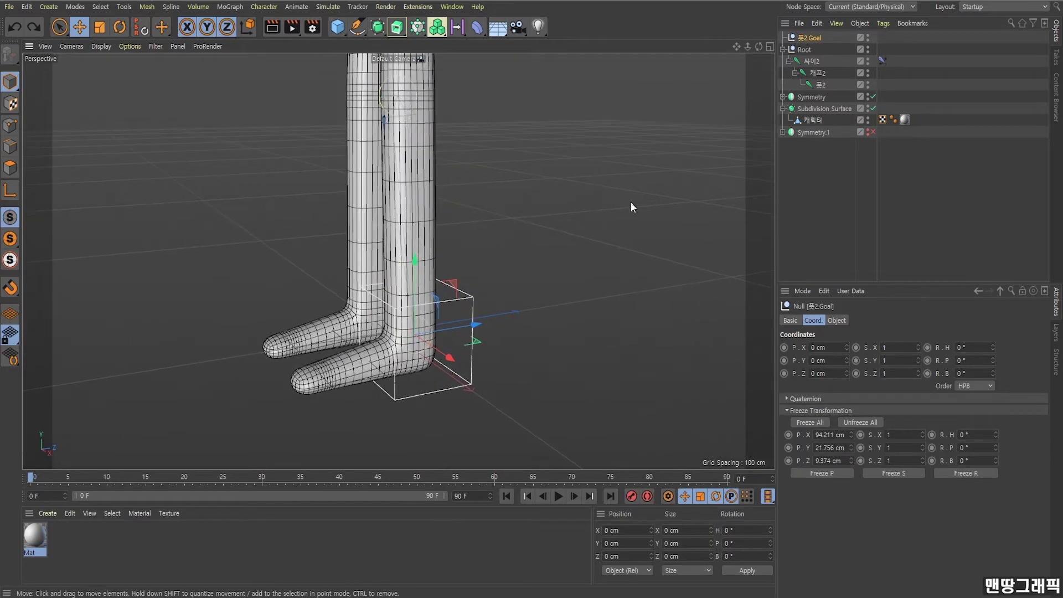
Maximize the Right view and zoom in to frame the foot
left_click(769, 47)
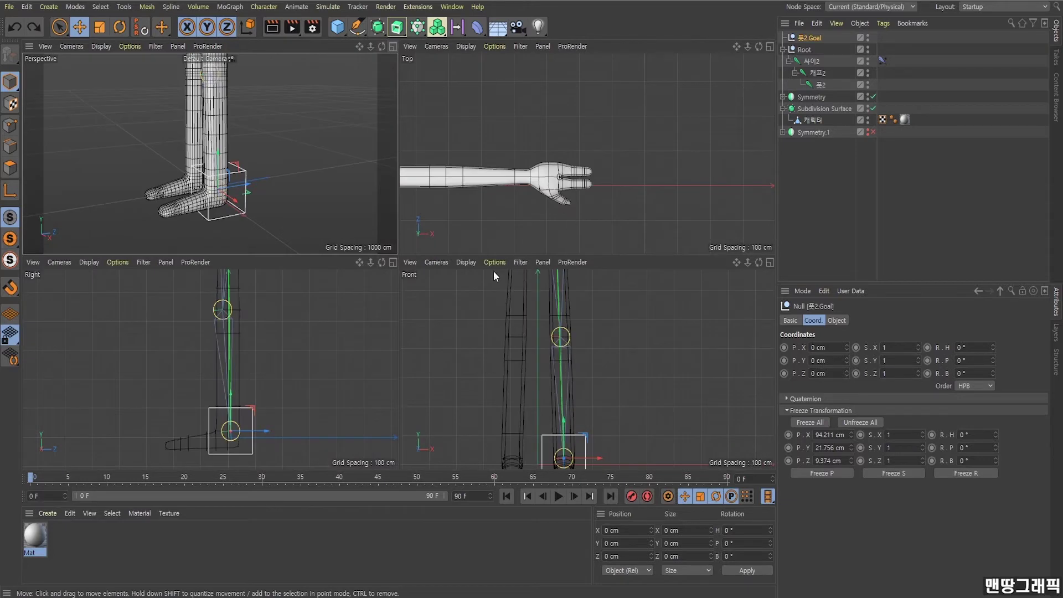
left_click(392, 263)
middle_click_drag(729, 66, 736, 113, "alt")
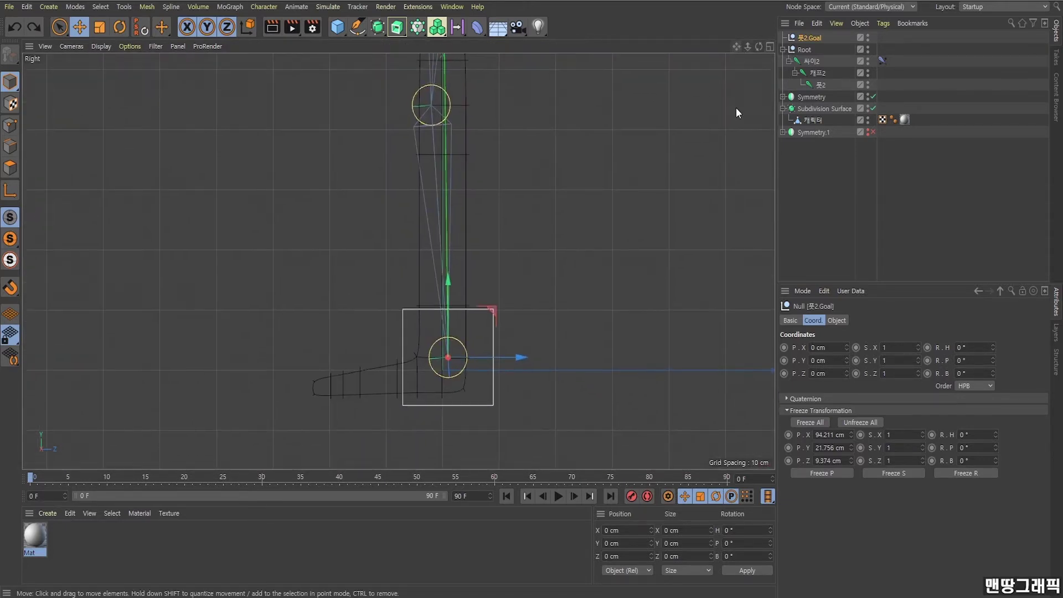
left_click(550, 261)
scroll(490, 303, "up", 3)
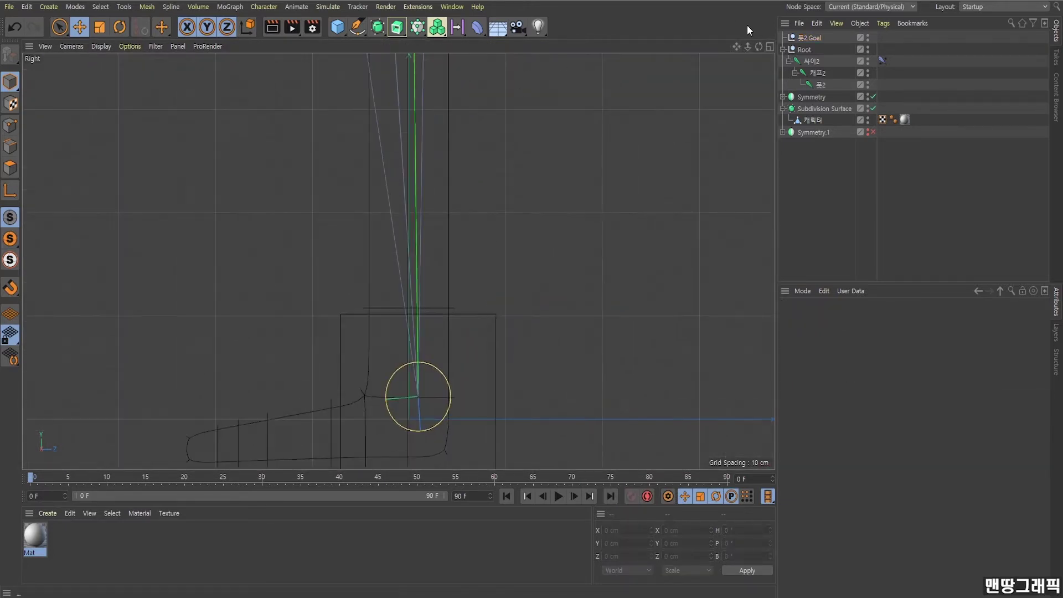
middle_click_drag(398, 262, 419, 223, "alt")
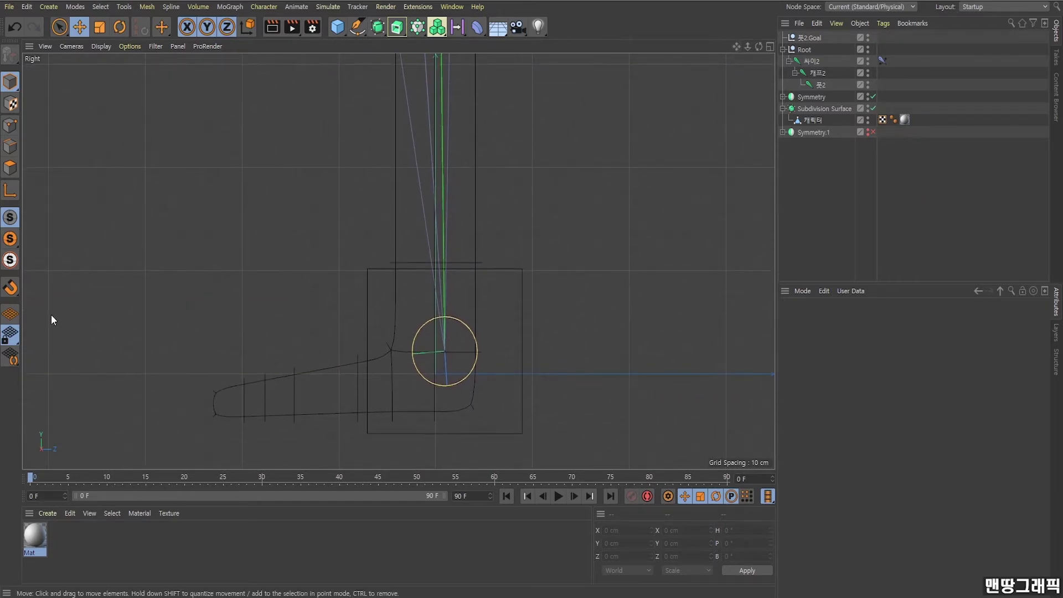
Enable vertex snapping and activate the Joint Tool
left_click(14, 294)
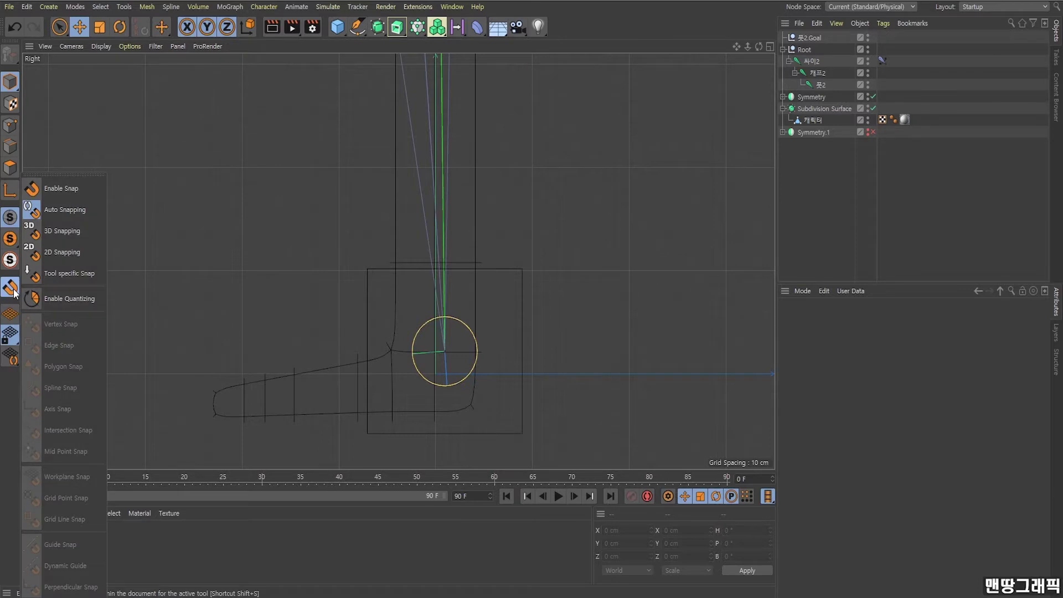
left_click(66, 193)
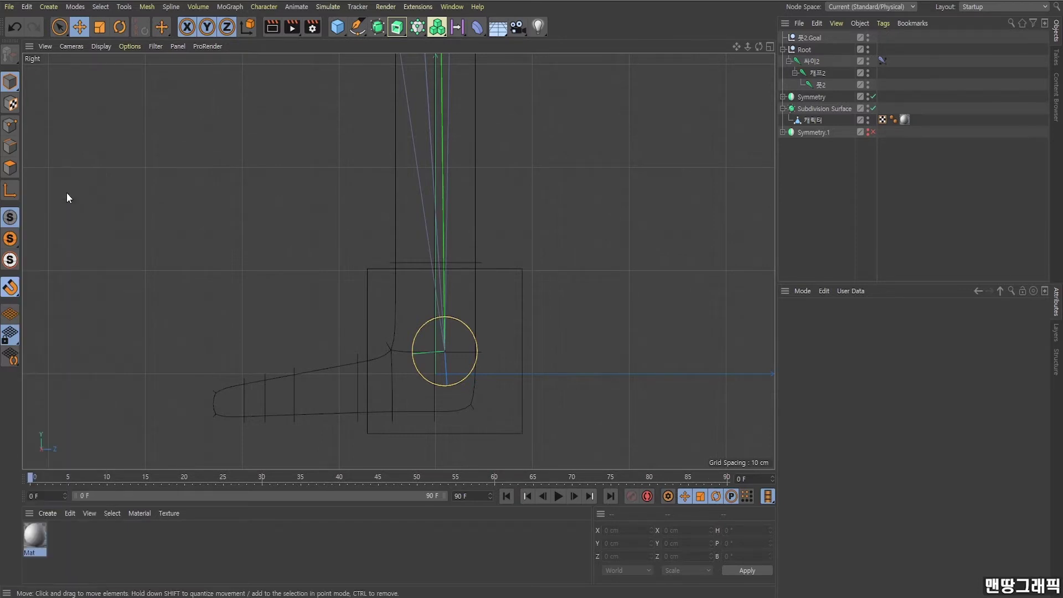
left_click(15, 292)
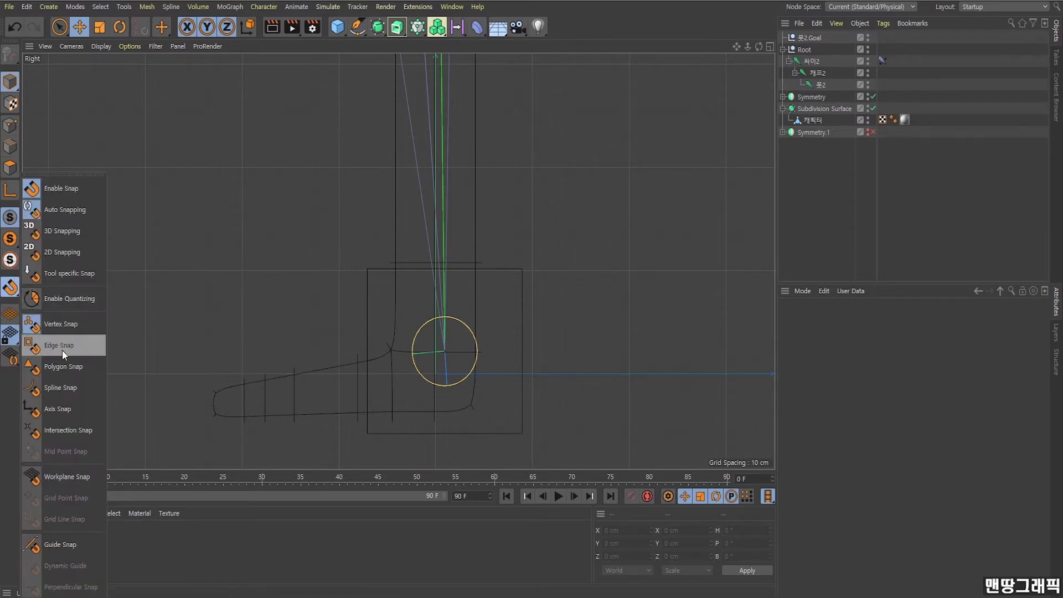
left_click(58, 414)
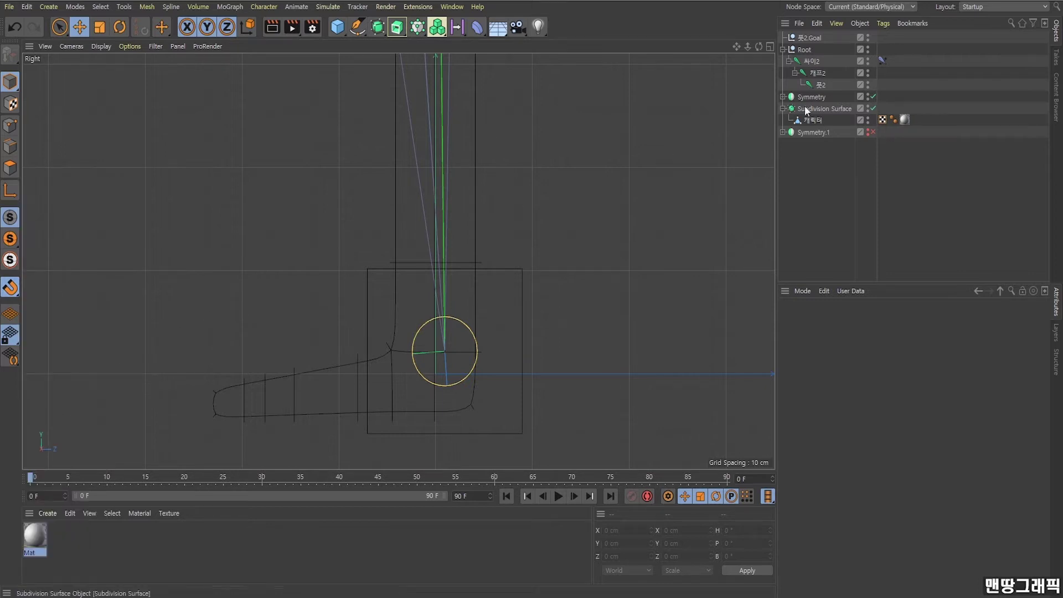
left_click(271, 8)
left_click(278, 95)
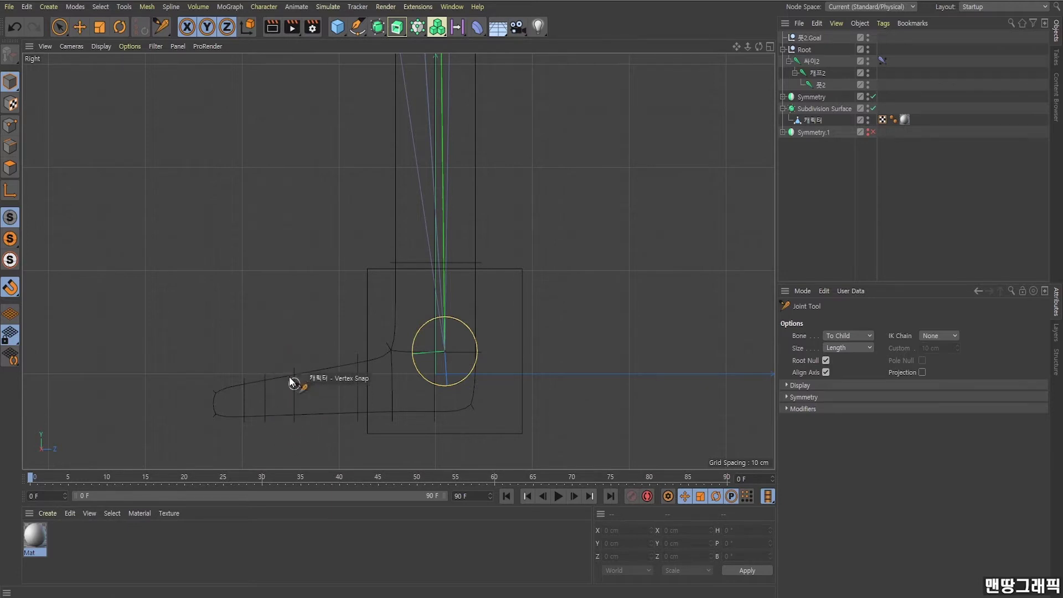
Draw two foot joint chains, ball to ankle and ball to toe tip, then select the new Root
left_click(269, 399, "ctrl")
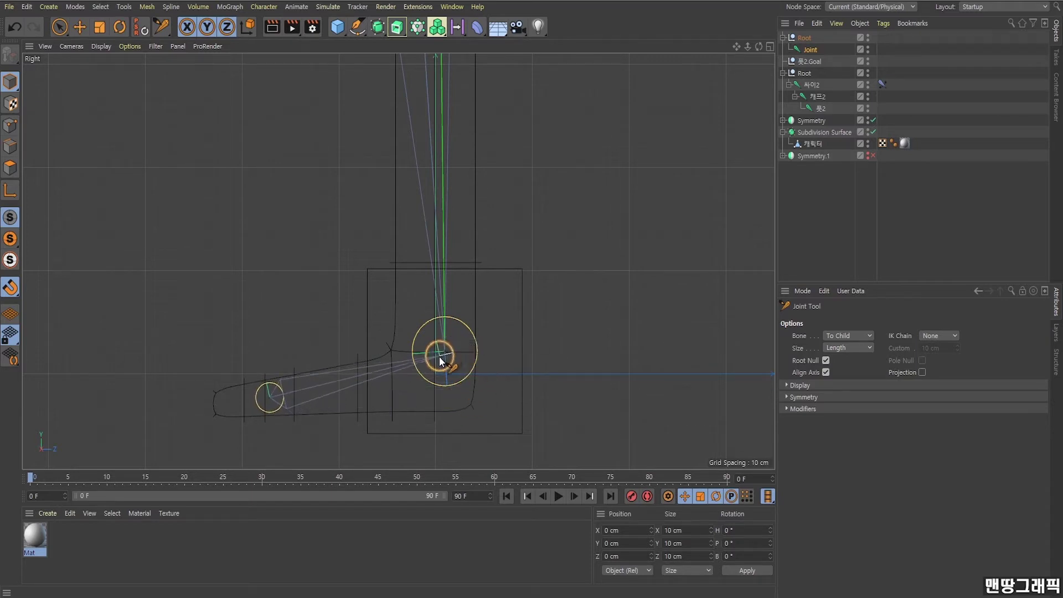
left_click(445, 351, "ctrl")
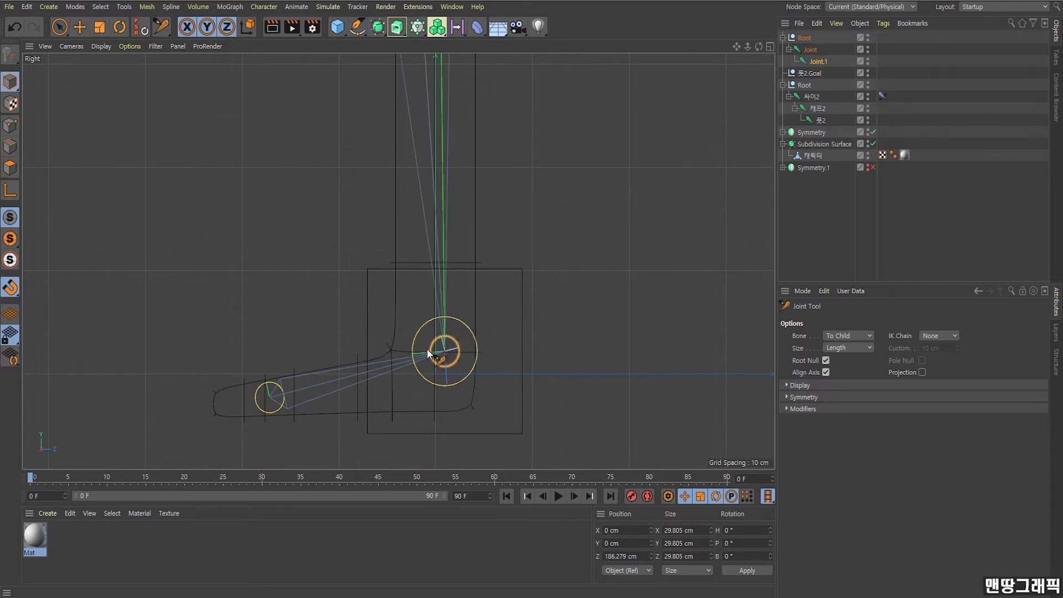
left_click(821, 204)
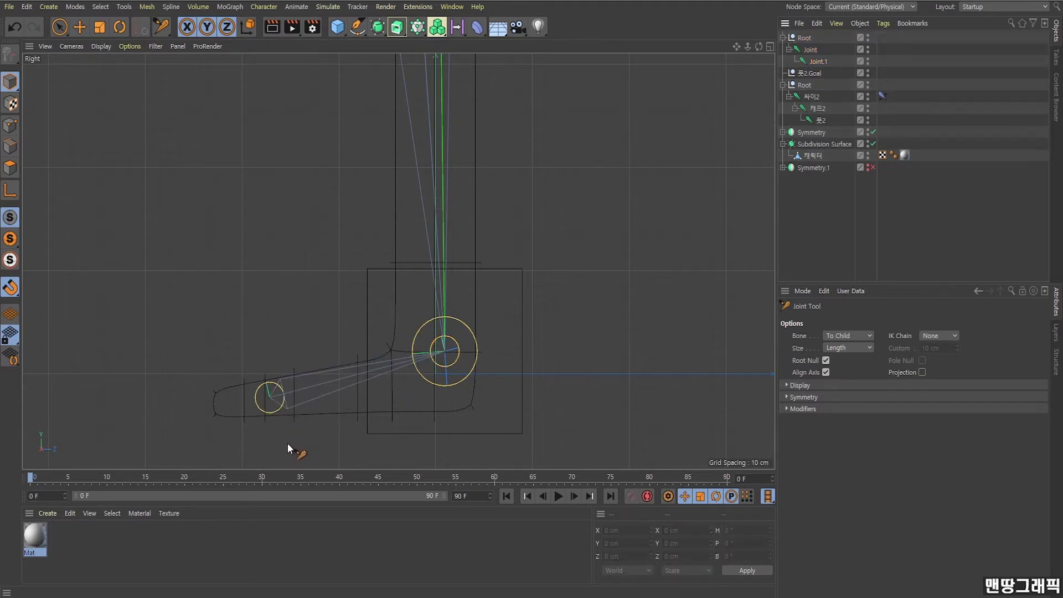
left_click(270, 397, "ctrl")
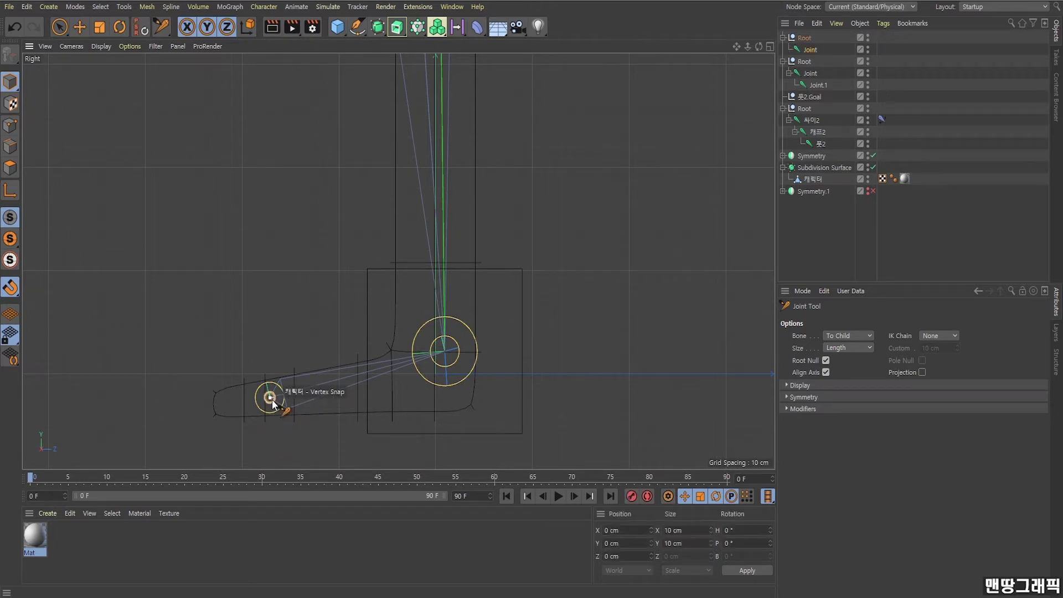
left_click(203, 408, "ctrl")
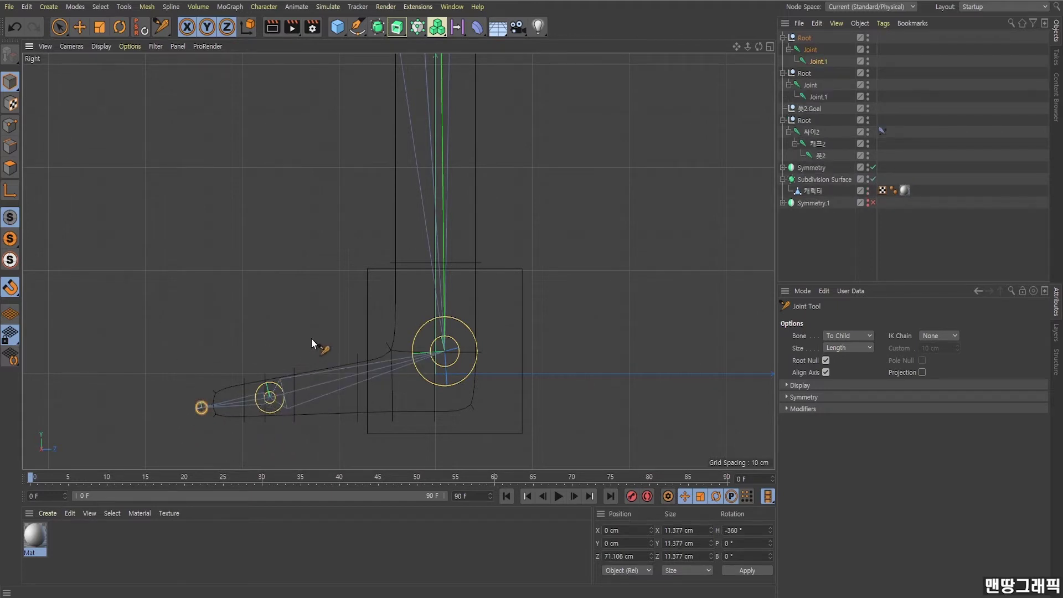
left_click(807, 39)
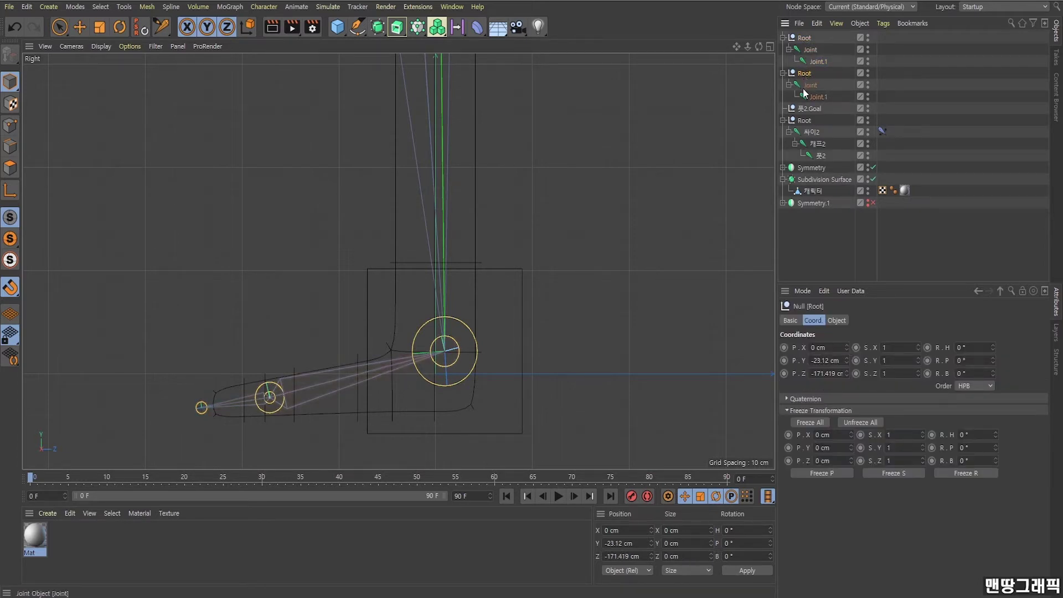
left_click(79, 26)
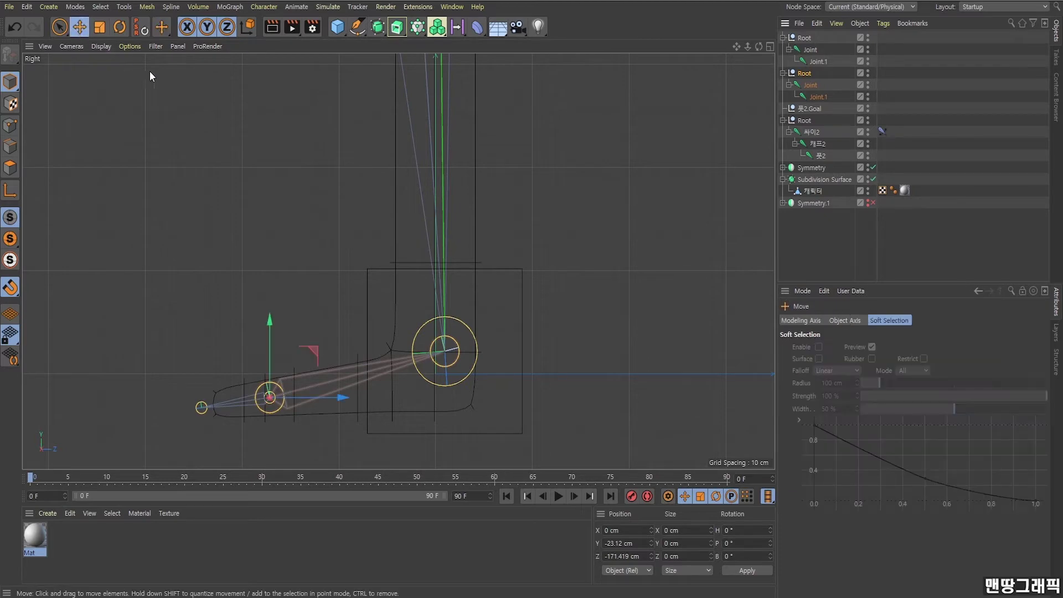
In a maximized Perspective view, move both new foot Root nulls along X toward the leg
left_click(770, 46)
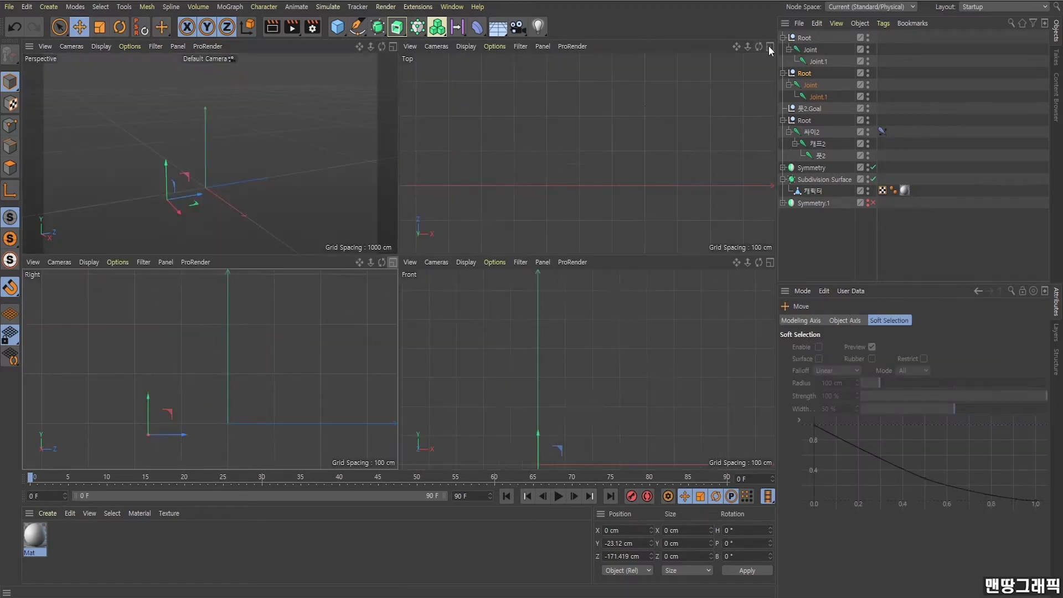
left_click(393, 46)
left_click_drag(449, 314, 509, 318, "alt")
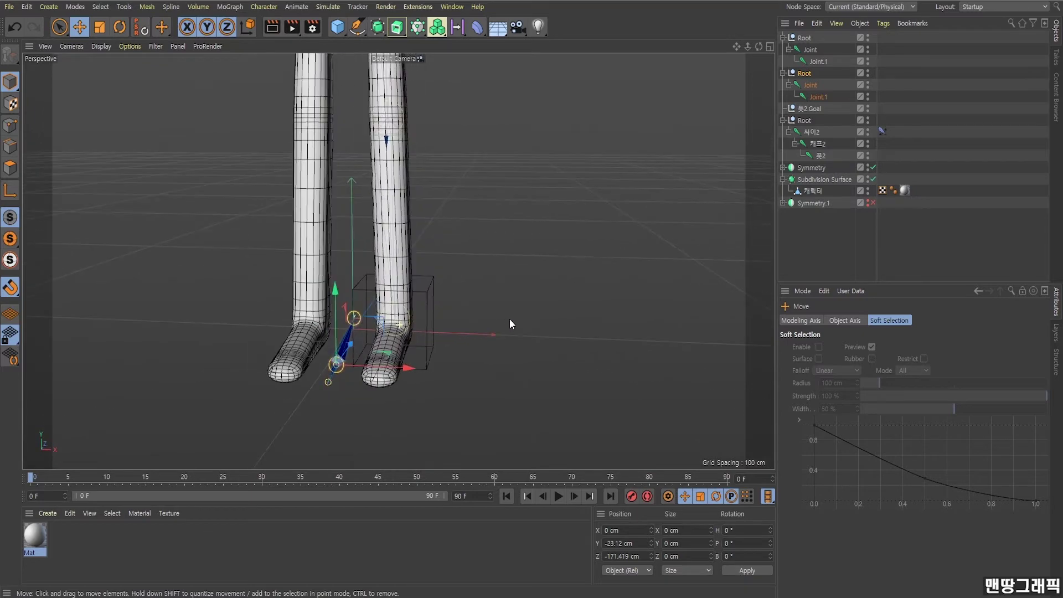
scroll(346, 336, "up", 3)
scroll(354, 338, "up", 3)
left_click_drag(355, 338, 368, 348, "alt")
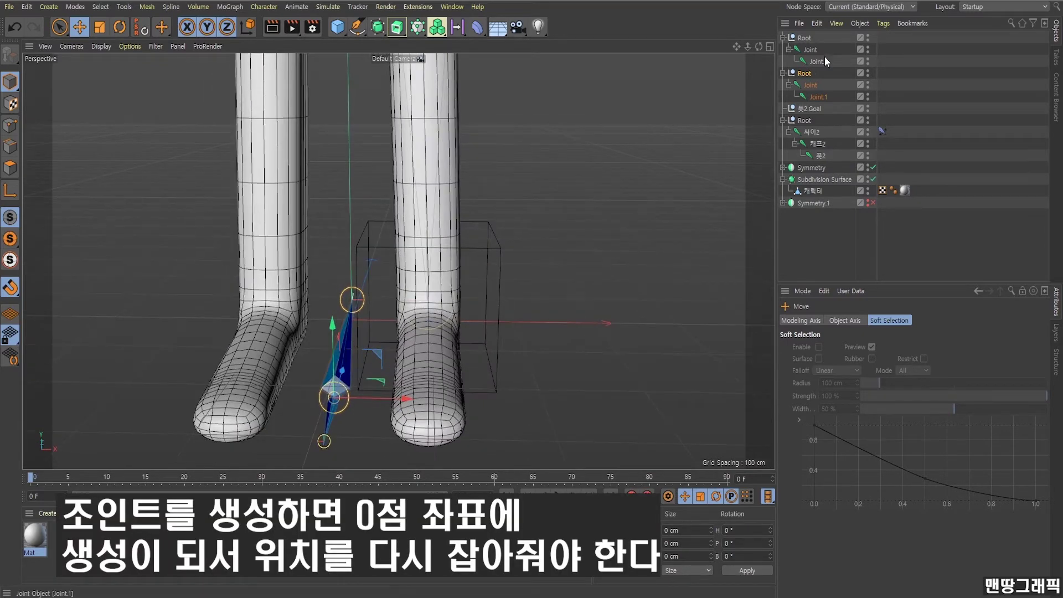
left_click(804, 38, "ctrl")
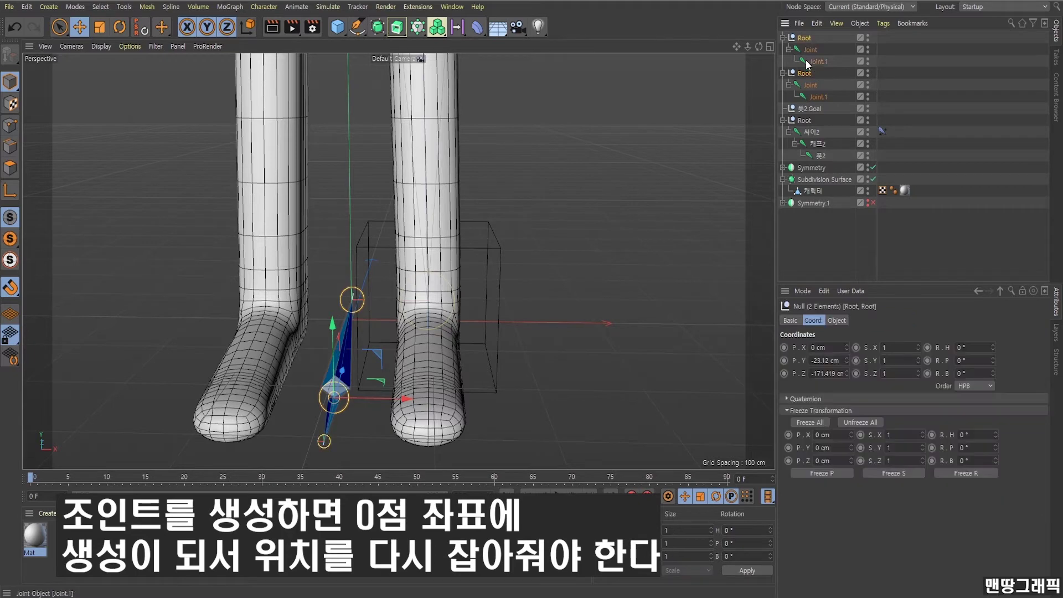
mouse_move(403, 399)
left_mouse_down()
mouse_move(499, 407)
mouse_move(466, 354)
mouse_move(507, 302)
left_mouse_up()
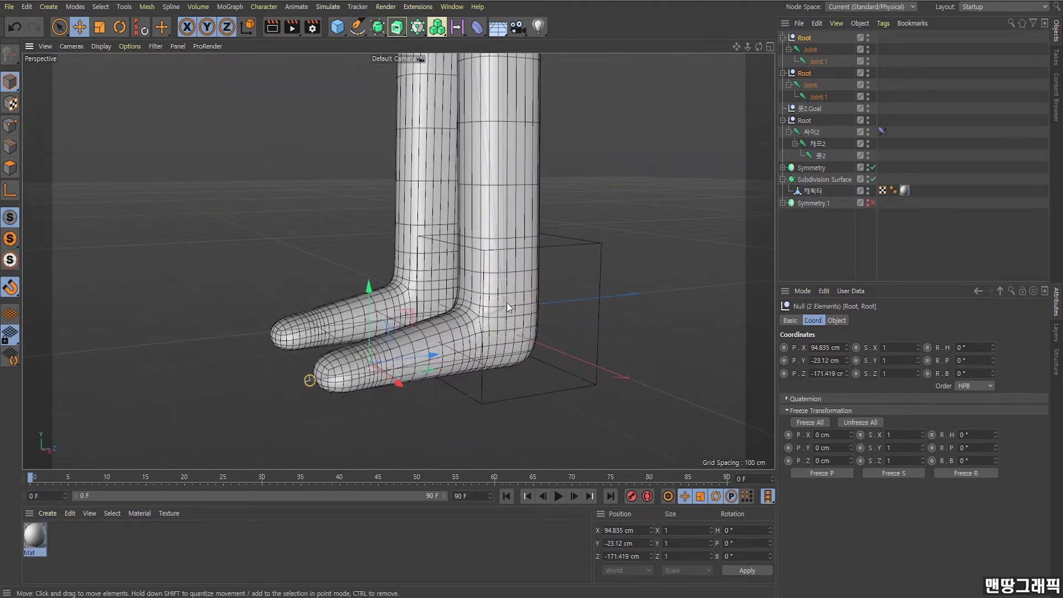
Nudge the foot chains along X until they sit inside the foot at 94.242 cm
scroll(513, 341, "up", 5)
mouse_move(513, 342)
left_mouse_down("alt")
mouse_move(406, 333)
mouse_move(470, 392)
mouse_move(577, 340)
mouse_move(575, 330)
mouse_move(527, 365)
left_mouse_up("alt")
scroll(498, 360, "up", 5)
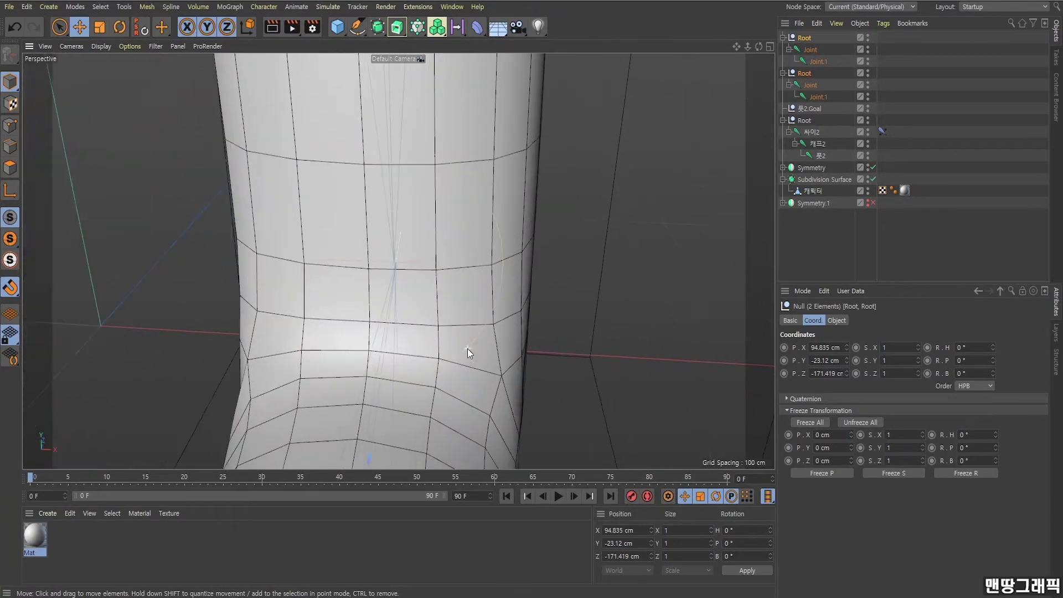
scroll(447, 332, "up", 3)
scroll(446, 331, "up", 2)
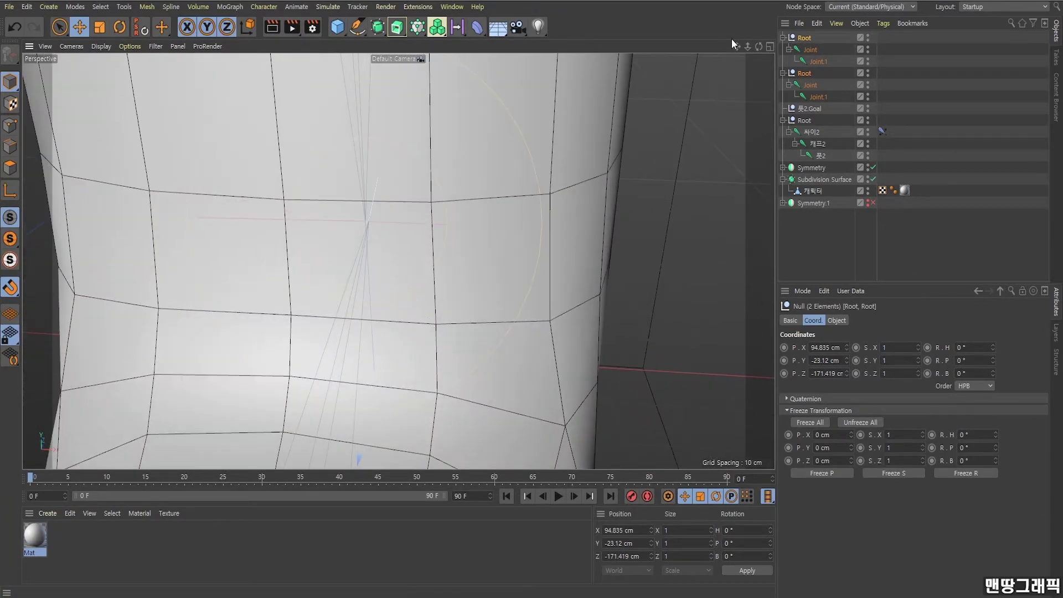
scroll(487, 332, "down", 2)
scroll(577, 288, "down", 2)
scroll(566, 340, "down", 2)
left_click_drag(566, 339, 495, 400, "alt")
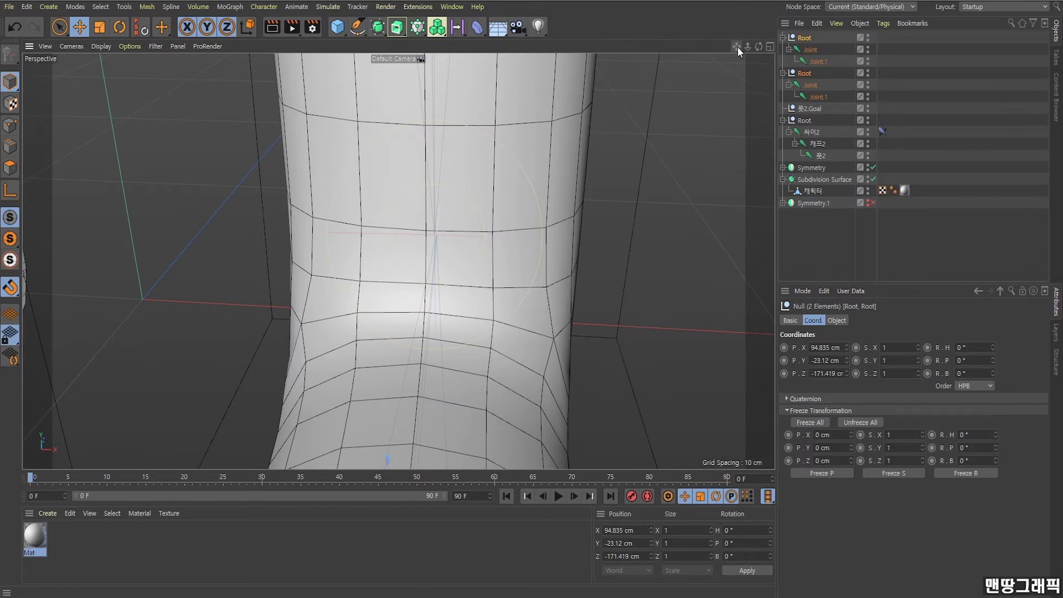
mouse_move(738, 47)
left_mouse_down()
mouse_move(560, 353)
mouse_move(570, 467)
left_mouse_up()
left_click_drag(737, 47, 626, 214)
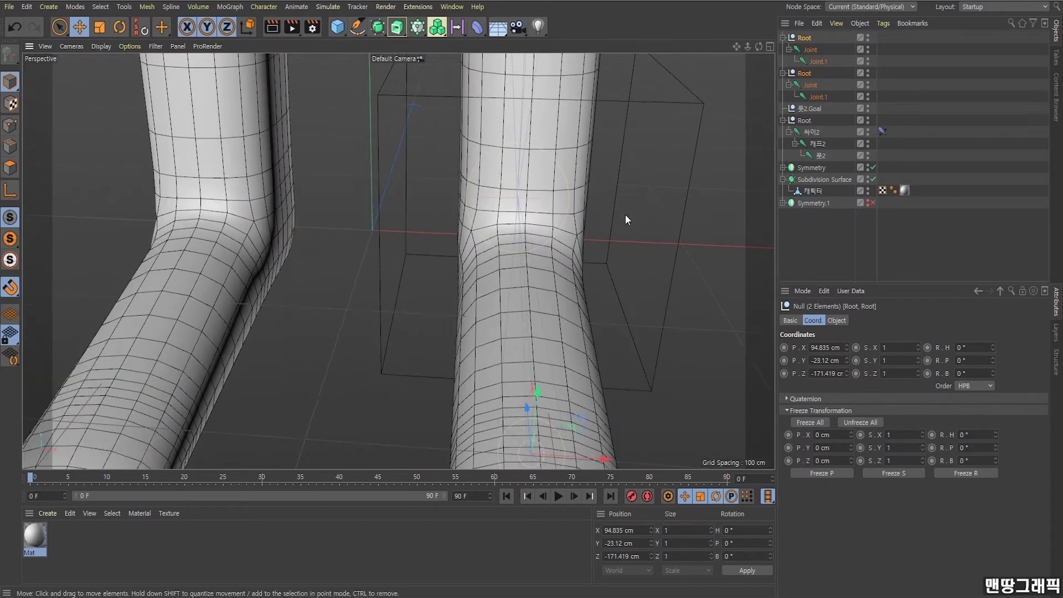
left_click_drag(600, 457, 598, 454)
Orbit and zoom to inspect the bent leg with the repositioned foot chains
scroll(576, 220, "up", 6)
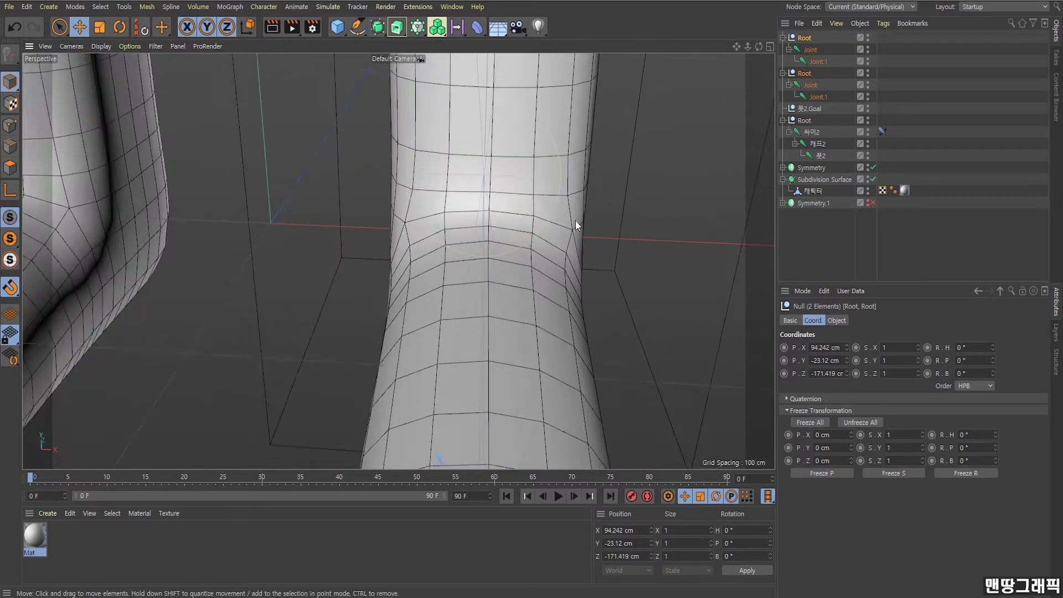
scroll(484, 177, "up", 2)
scroll(478, 168, "up", 3)
scroll(457, 156, "up", 2)
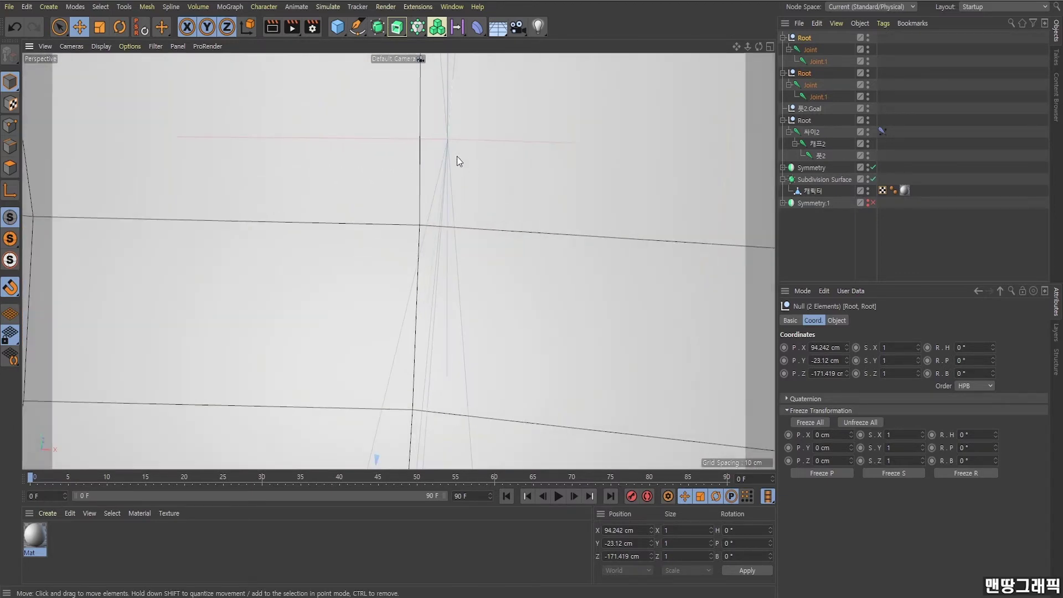
scroll(452, 153, "down", 1)
scroll(452, 153, "down", 5)
mouse_move(496, 262)
left_mouse_down("alt")
mouse_move(258, 294)
mouse_move(358, 278)
mouse_move(397, 297)
mouse_move(600, 247)
mouse_move(625, 228)
mouse_move(611, 218)
mouse_move(417, 270)
mouse_move(476, 238)
mouse_move(478, 298)
mouse_move(484, 267)
mouse_move(539, 248)
mouse_move(476, 281)
mouse_move(461, 318)
mouse_move(468, 285)
left_mouse_up("alt")
scroll(258, 293, "down", 3)
scroll(270, 290, "down", 3)
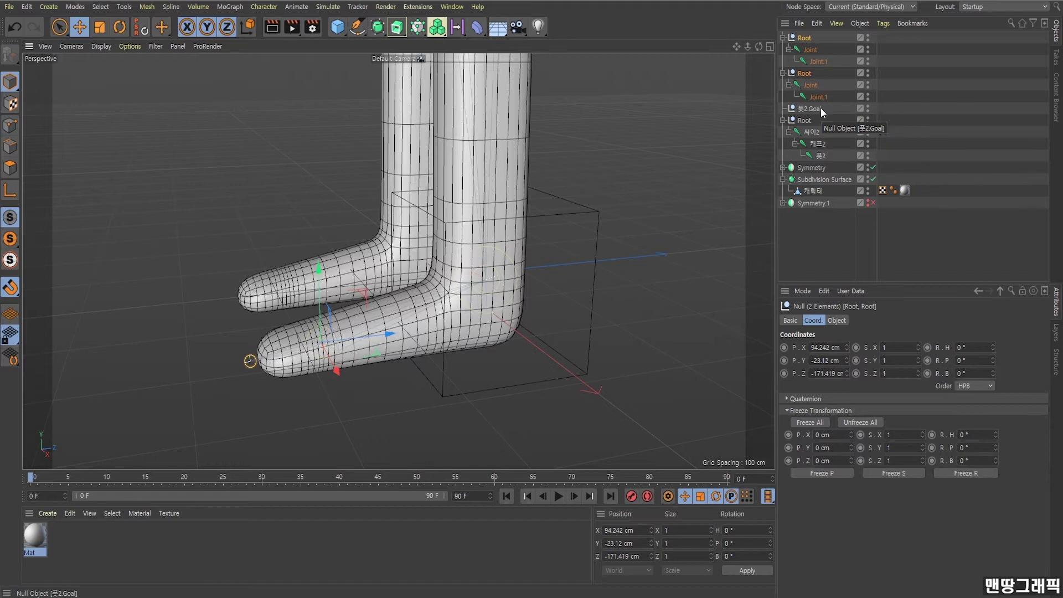
Display the second leg's Root null as a 36 cm cube with XY orientation
left_click(821, 107)
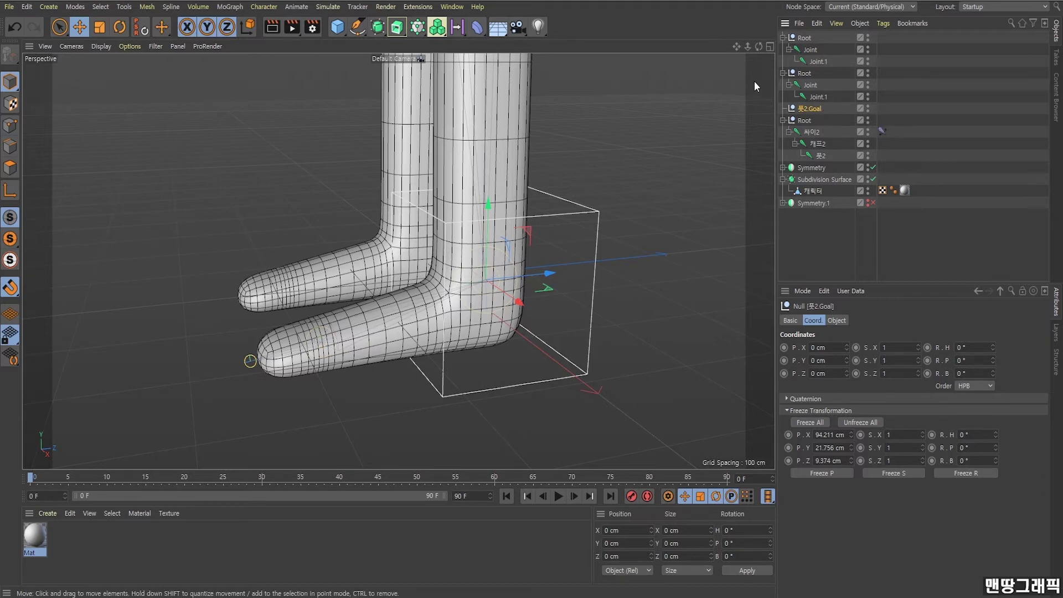
left_click(803, 75)
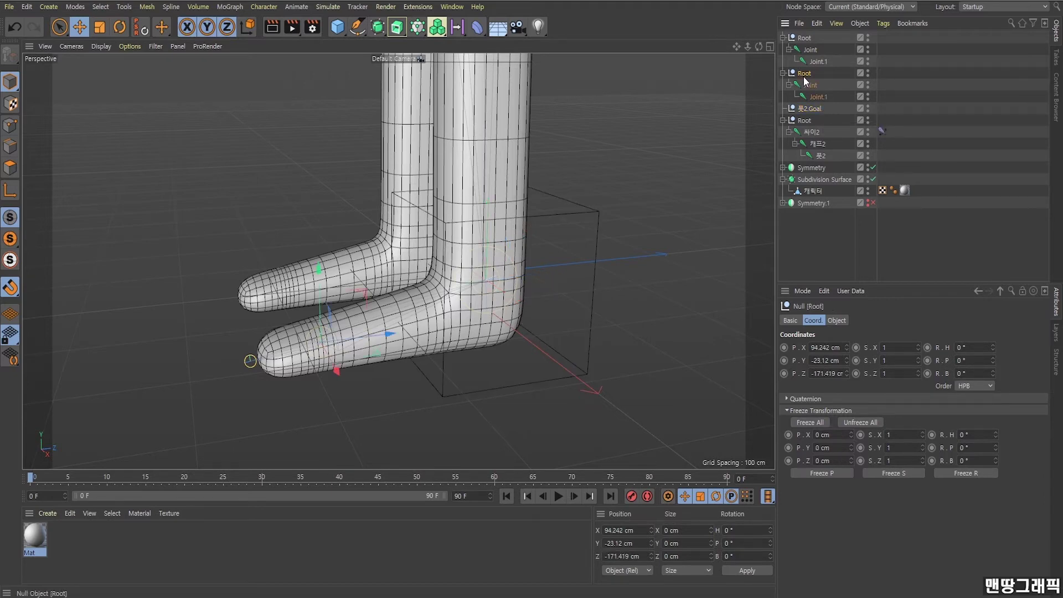
key("o")
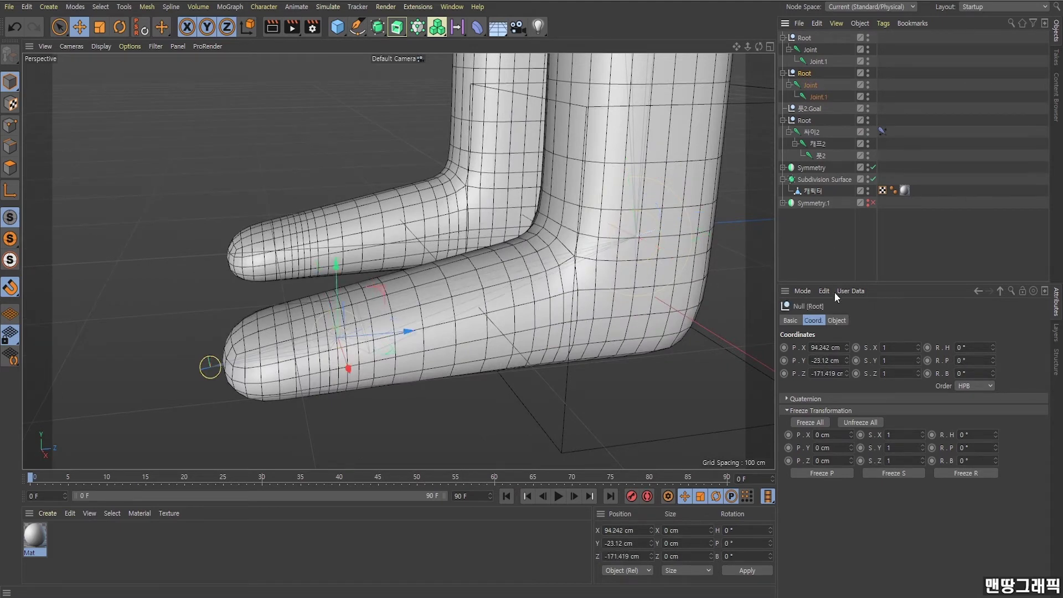
left_click(837, 321)
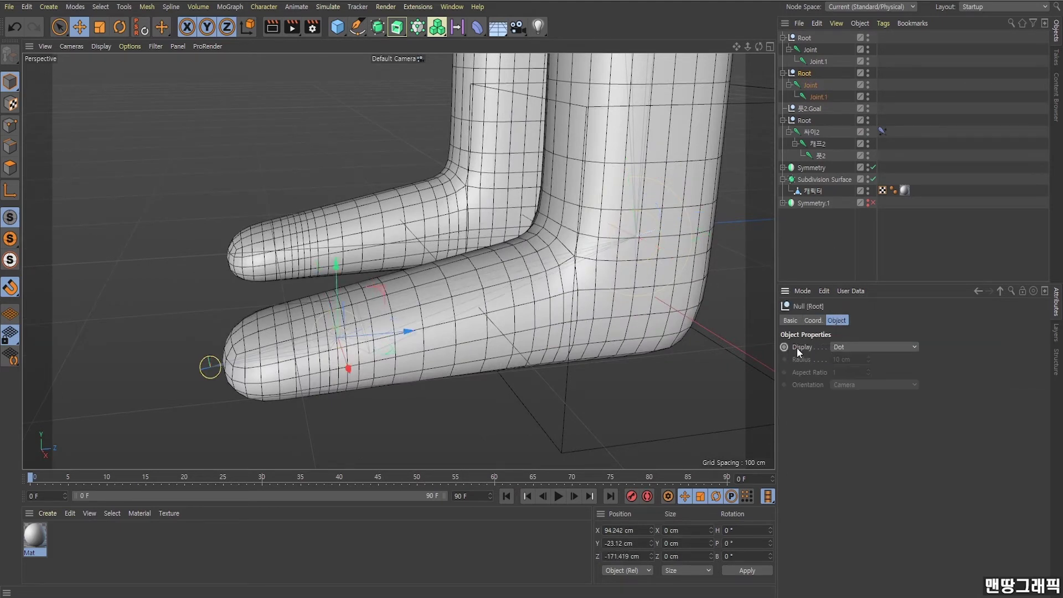
left_click(872, 347)
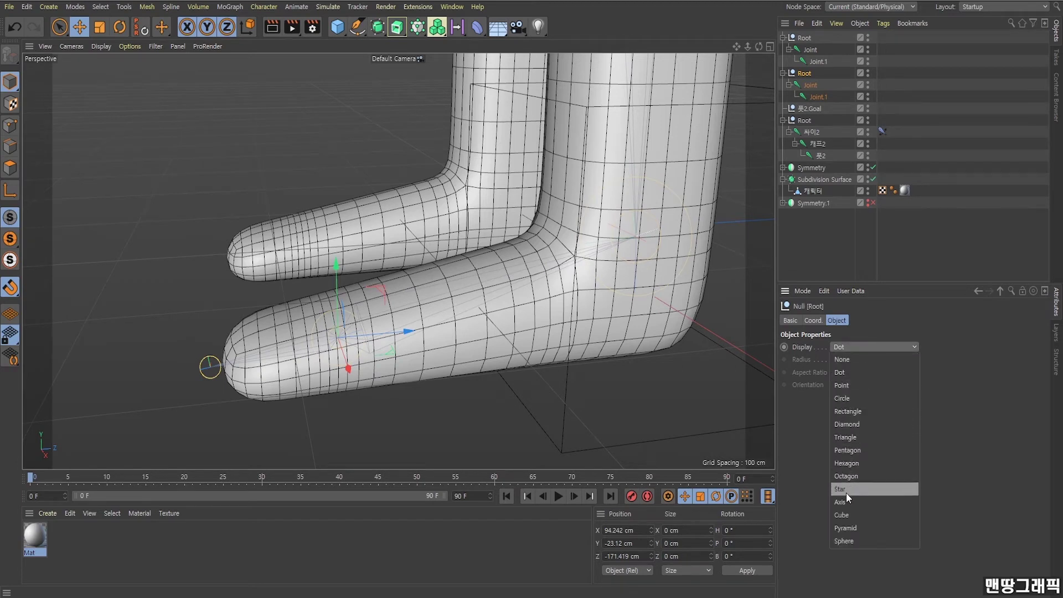
left_click(843, 515)
left_click(868, 383)
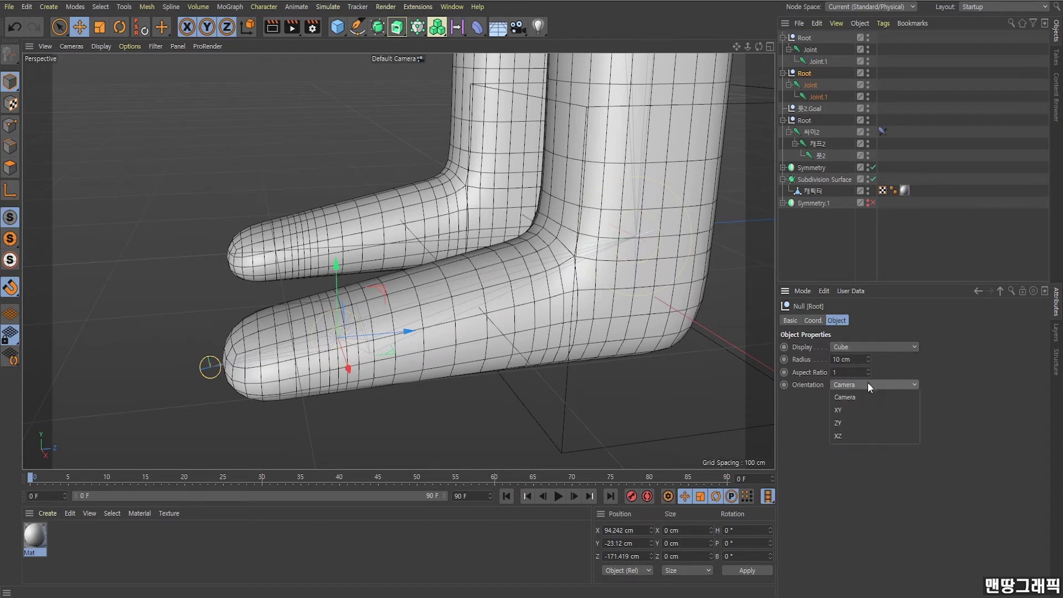
left_click(862, 407)
left_click_drag(867, 360, 867, 344)
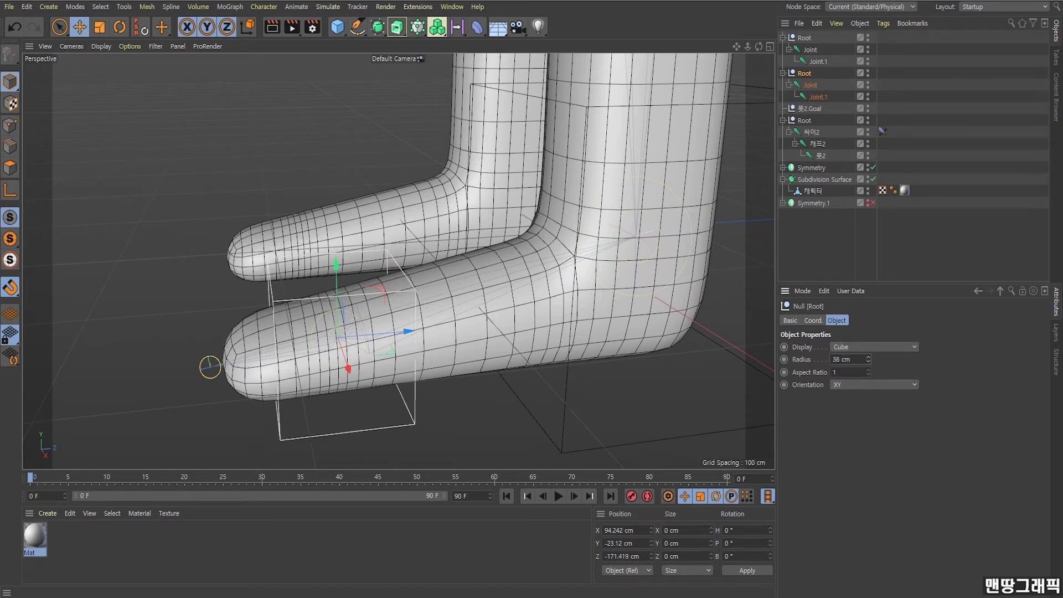
mouse_move(478, 315)
left_mouse_down("alt")
mouse_move(582, 287)
mouse_move(470, 305)
mouse_move(490, 319)
left_mouse_up("alt")
Make the top Root null an XY cube with 57 cm radius and 0.14 aspect ratio
left_click(805, 40)
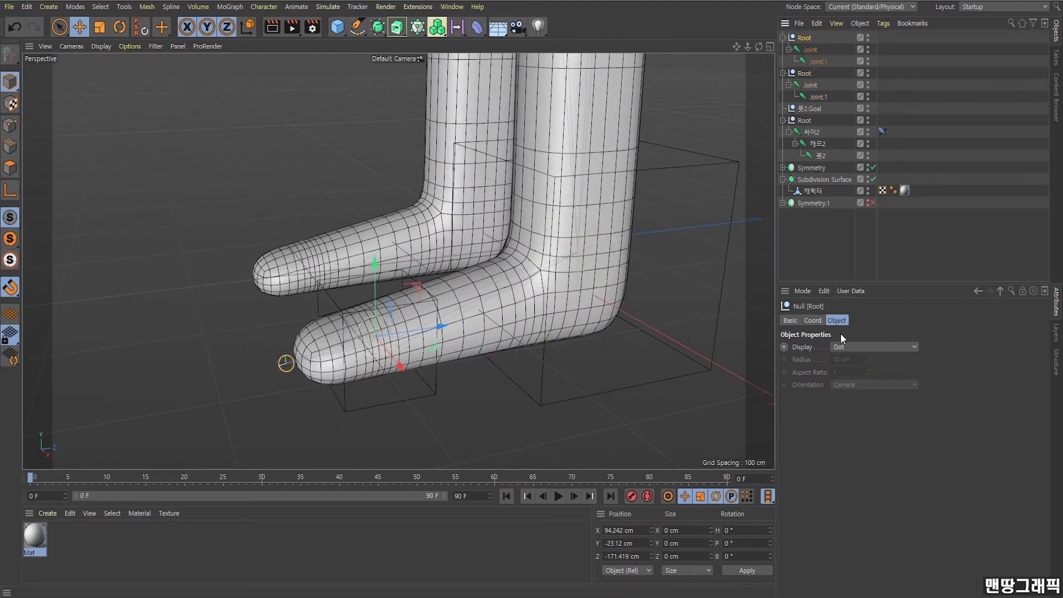
left_click(855, 345)
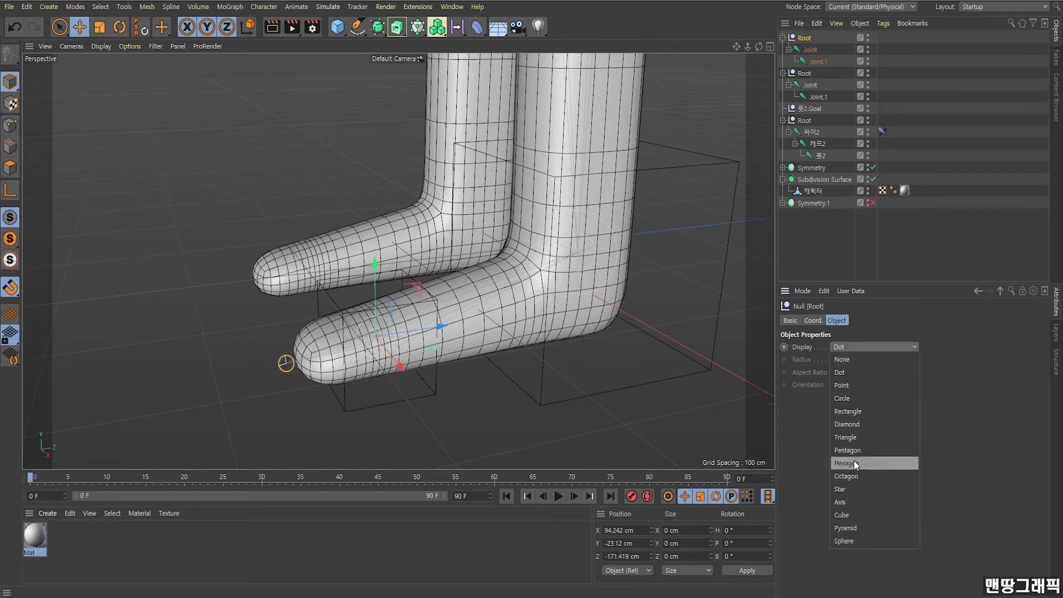
left_click(849, 516)
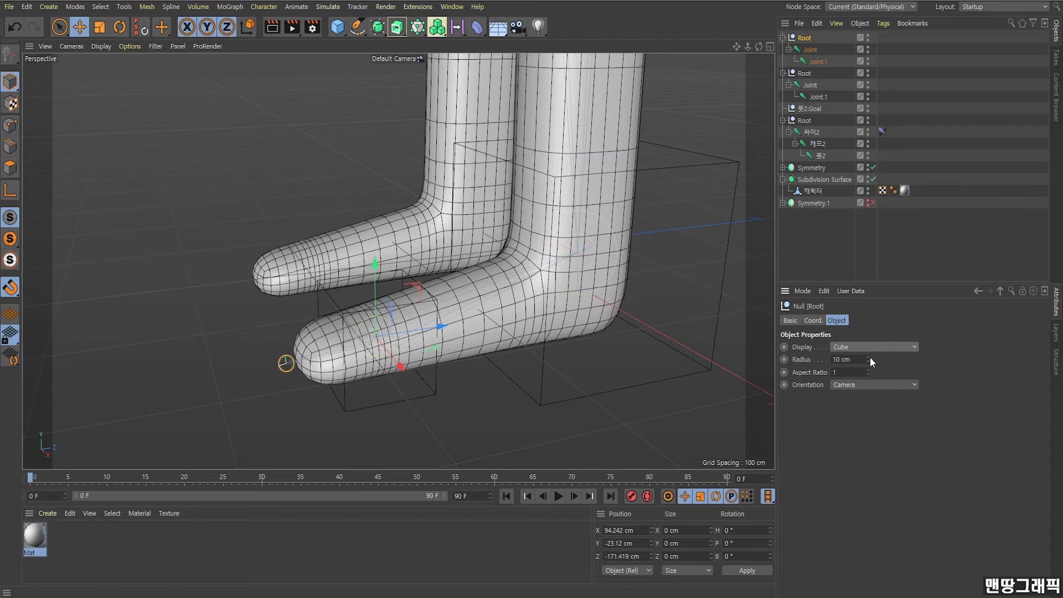
left_click(862, 385)
left_click(858, 409)
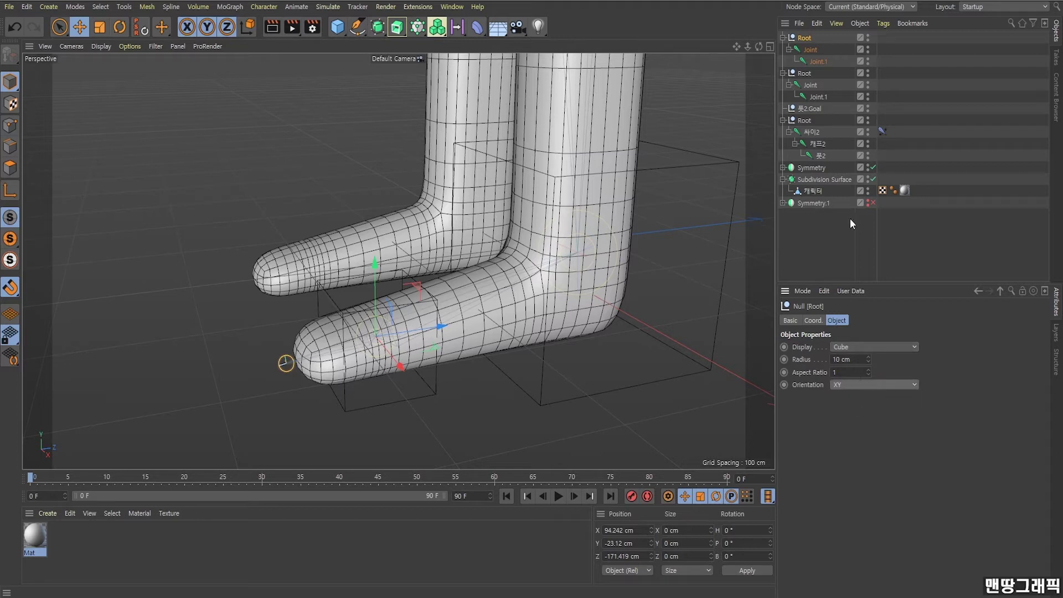
left_click_drag(868, 358, 868, 338)
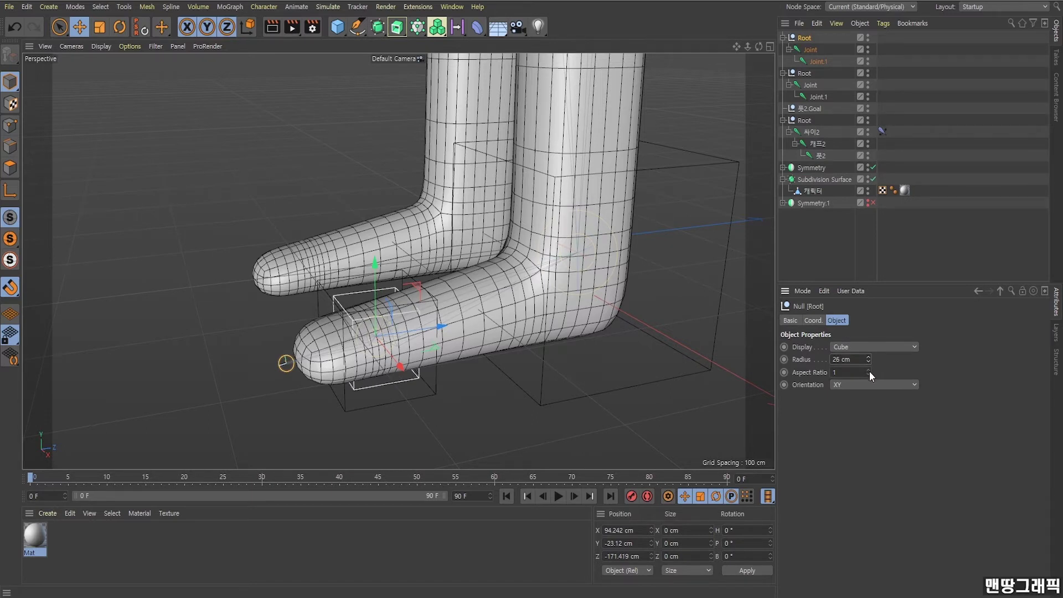
left_click_drag(870, 372, 869, 382)
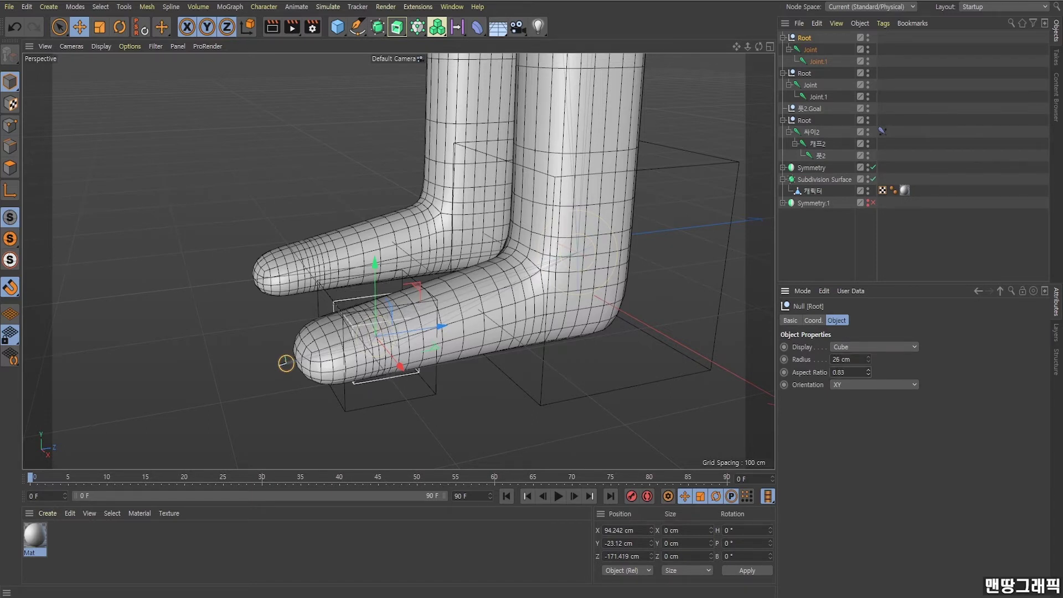
mouse_move(869, 370)
left_mouse_down()
mouse_move(868, 360)
mouse_move(868, 398)
left_mouse_up()
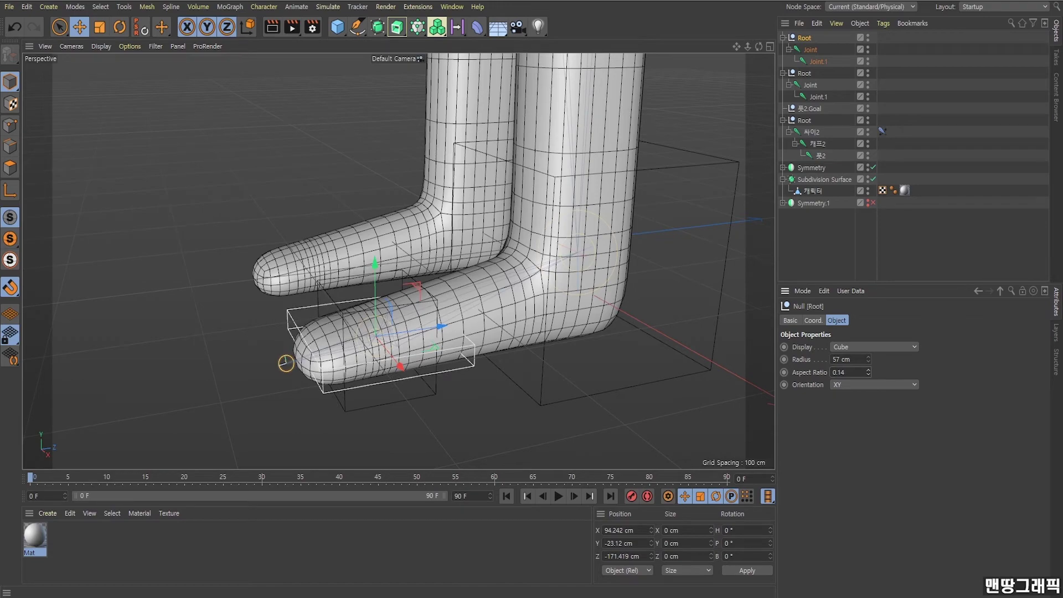
mouse_move(610, 326)
left_mouse_down("alt")
mouse_move(548, 327)
mouse_move(611, 315)
mouse_move(483, 311)
left_mouse_up("alt")
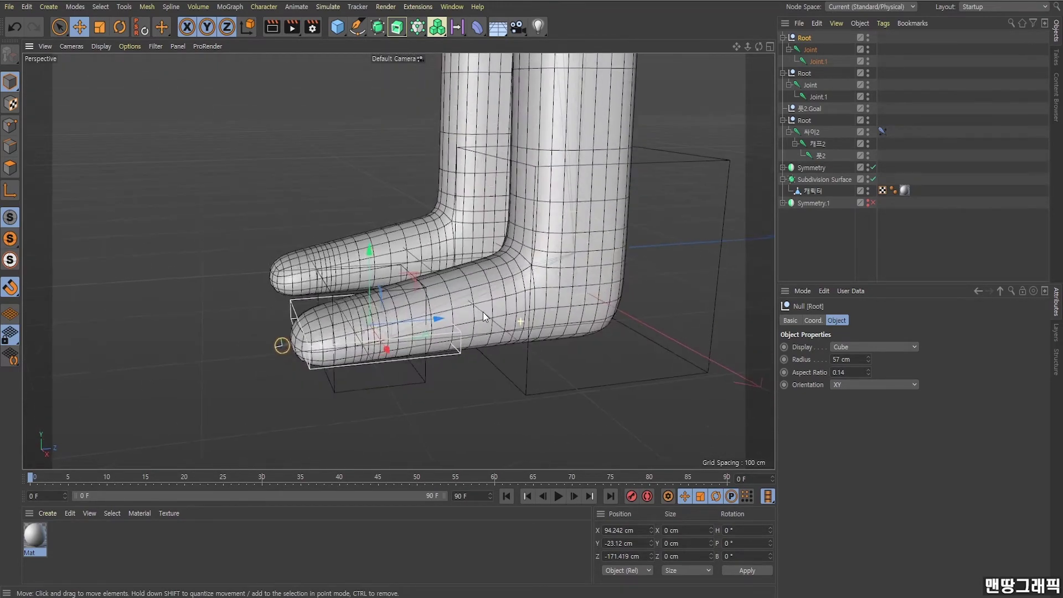
left_click(946, 148)
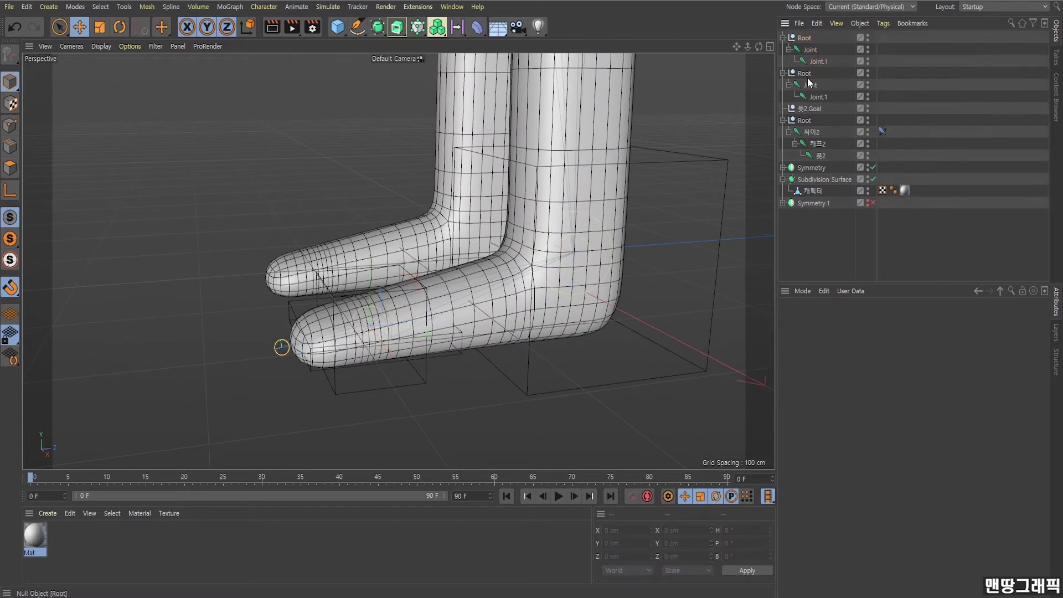
Test-rotate the second leg's Root null, then undo the rotation
left_click(804, 73)
left_click(119, 27)
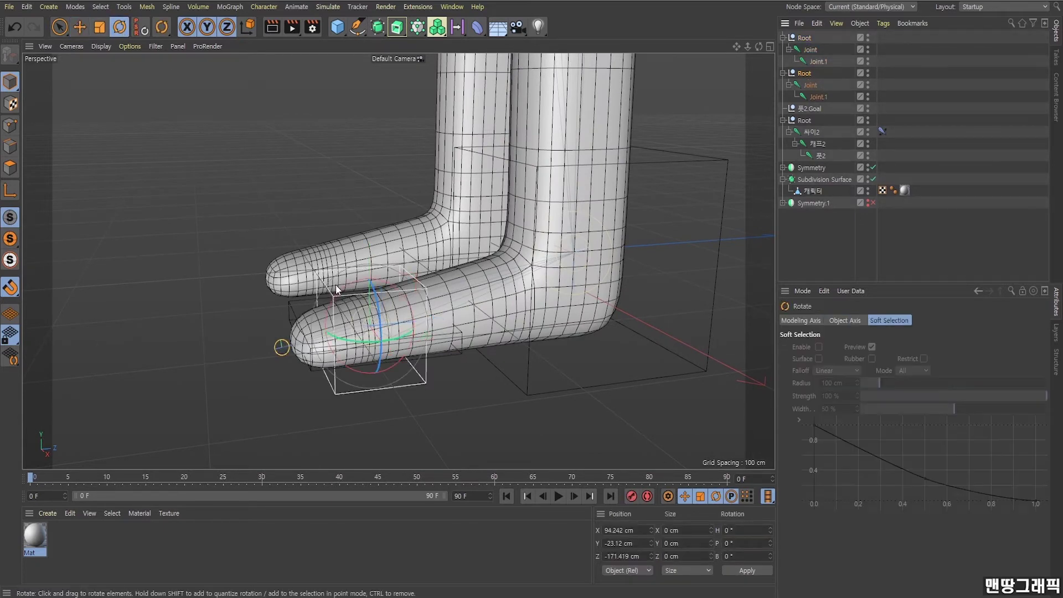
mouse_move(347, 286)
left_mouse_down()
mouse_move(334, 304)
mouse_move(350, 292)
left_mouse_up()
key("ctrl+z")
left_click(81, 28)
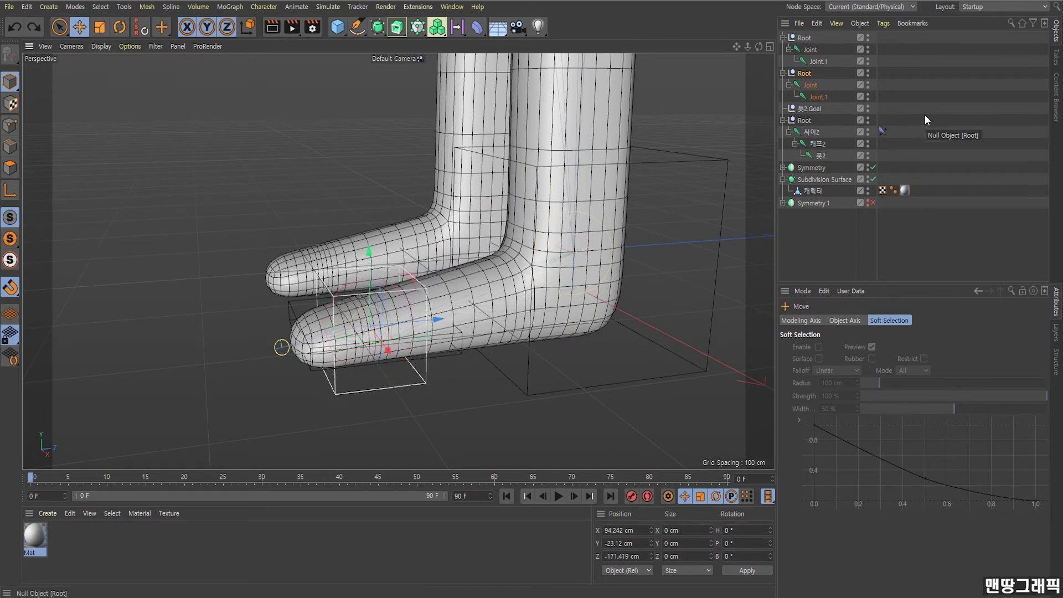
Parent 풋2.Goal under the second leg's Joint and test-rotate the foot Root
left_click(815, 109)
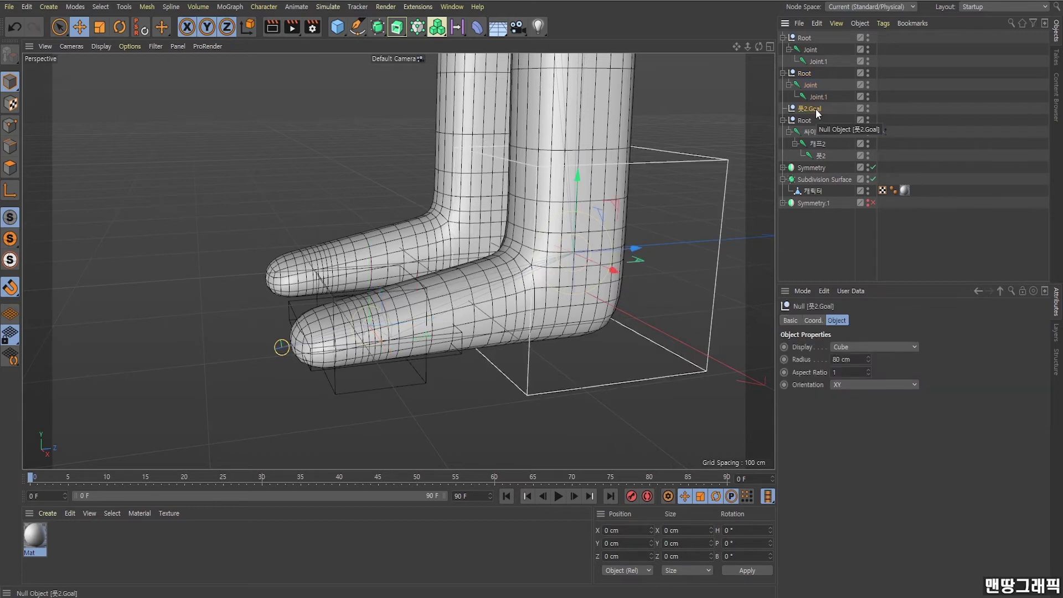
left_click(814, 85)
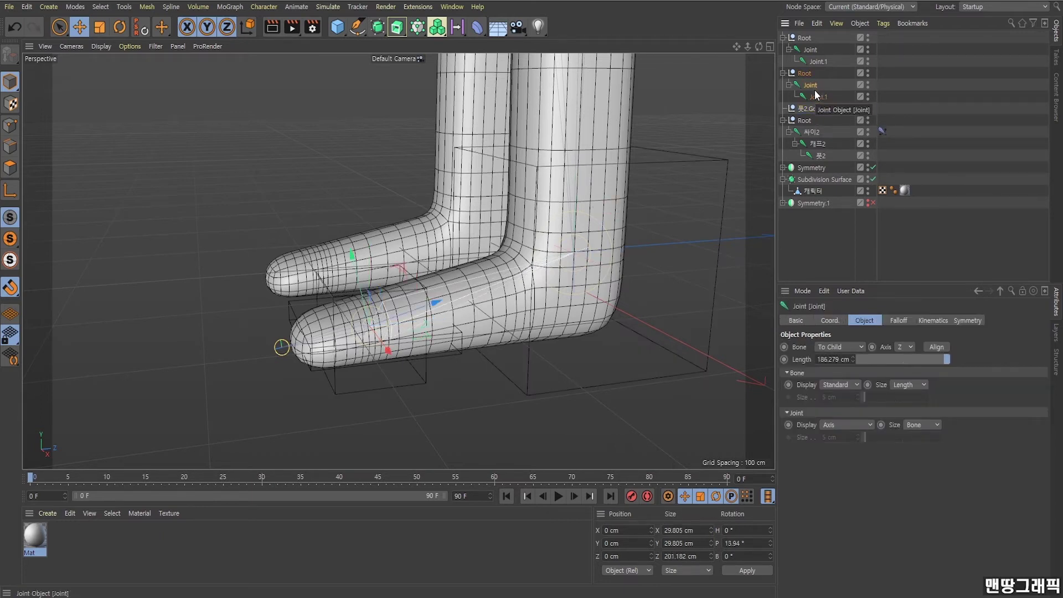
left_click_drag(814, 109, 813, 90)
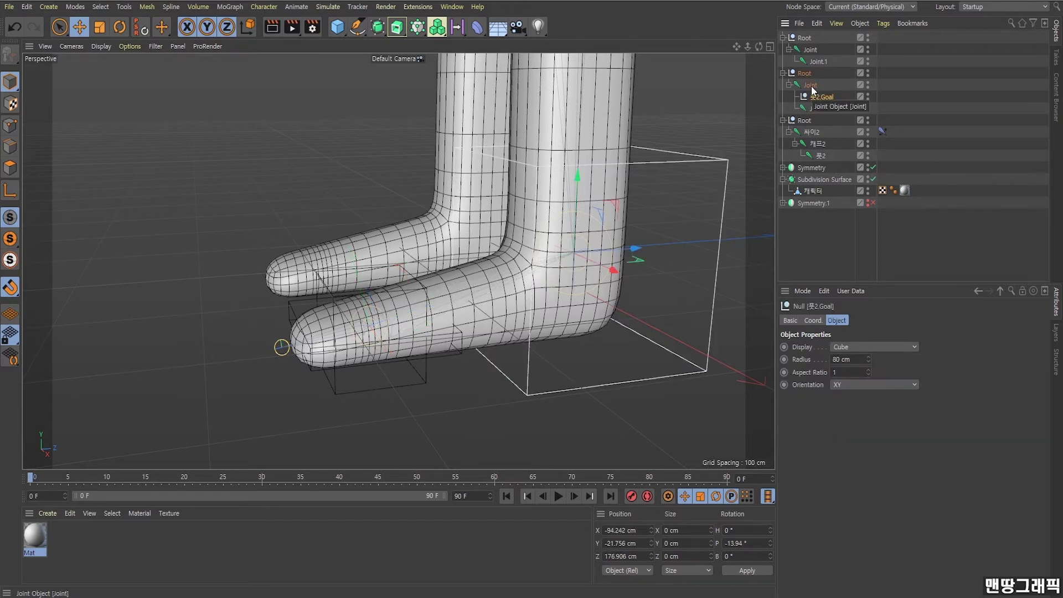
left_click(804, 73)
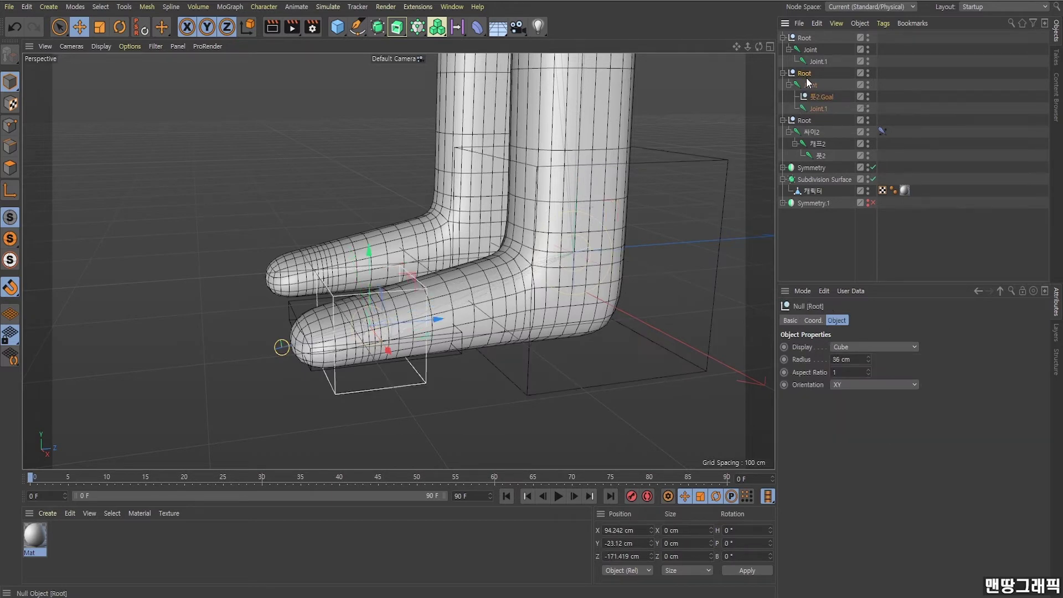
left_click(120, 27)
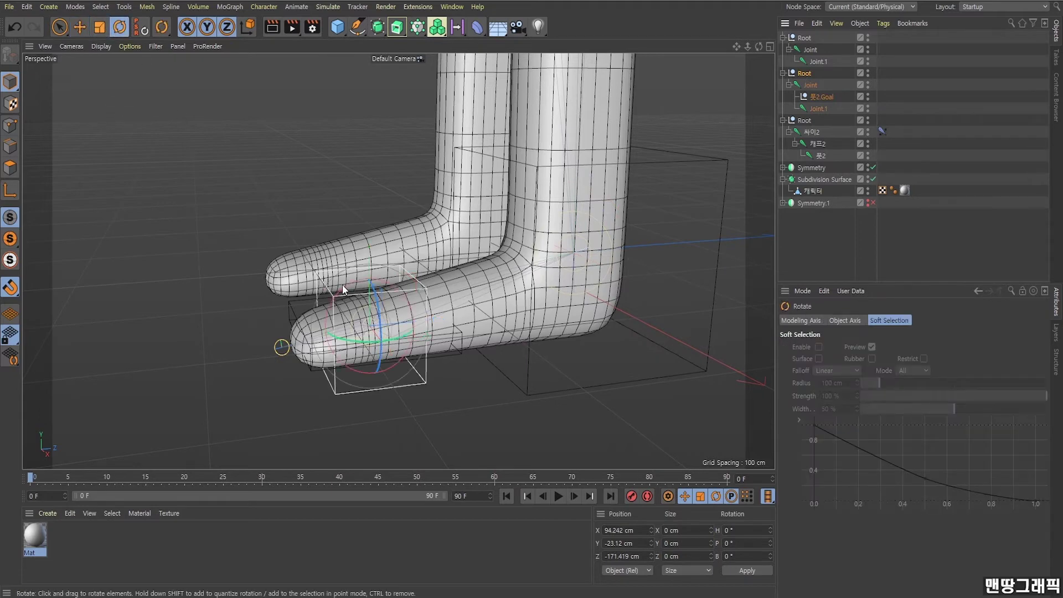
mouse_move(346, 288)
left_mouse_down()
mouse_move(325, 311)
mouse_move(337, 307)
left_mouse_up()
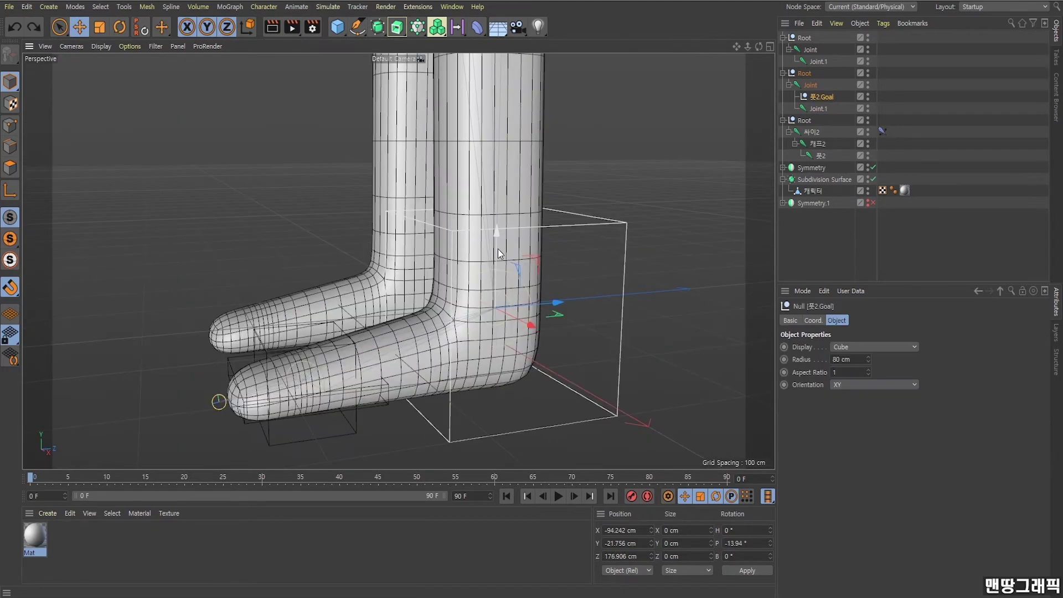
Toggle snapping and check the second Root and 풋2.Goal nulls around the legs
left_click(10, 288)
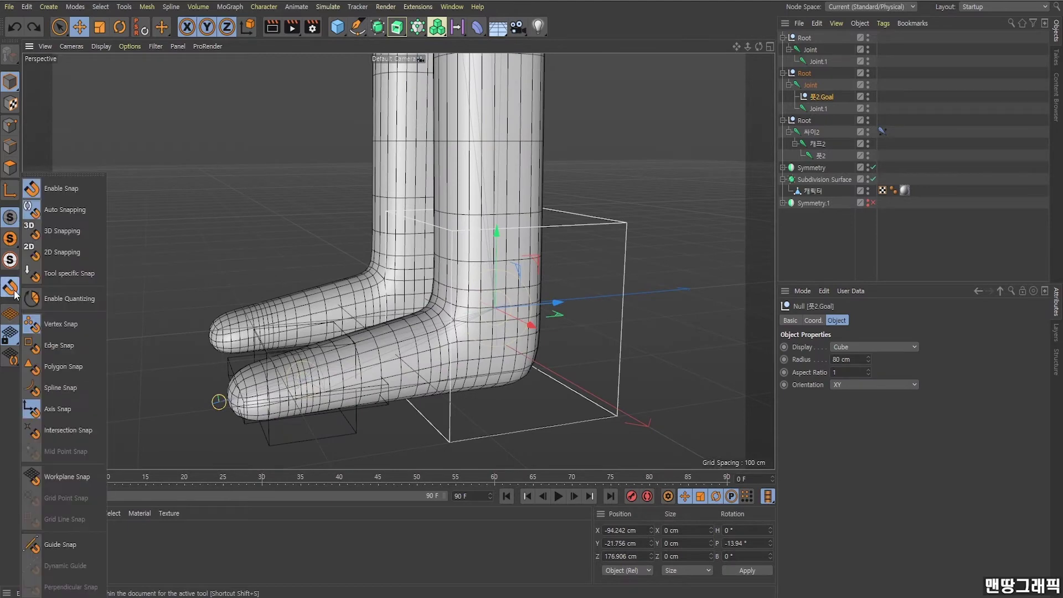
left_click(42, 189)
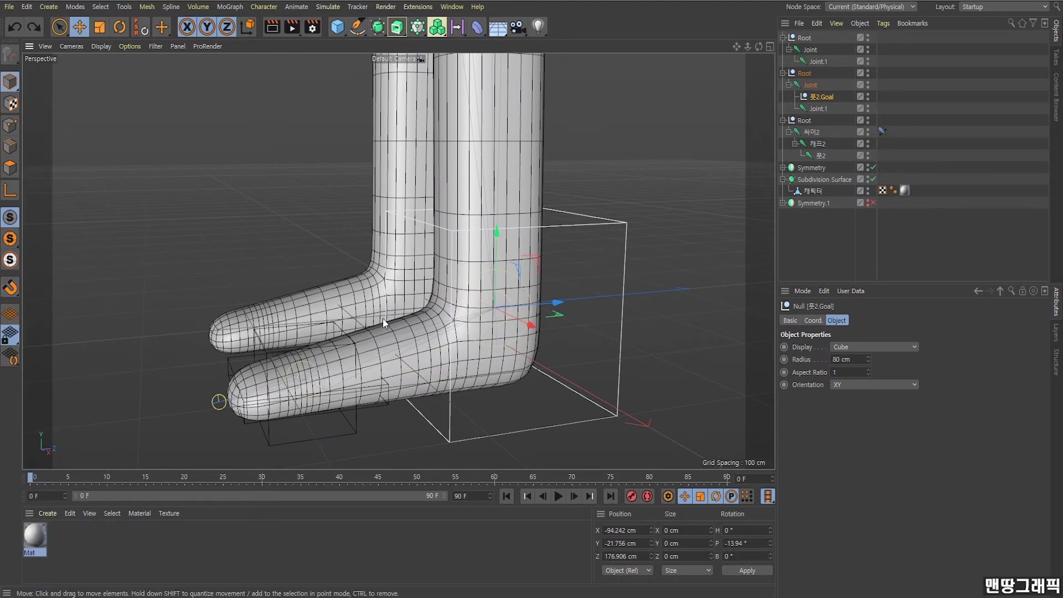
mouse_move(383, 318)
left_mouse_down("alt")
mouse_move(430, 335)
mouse_move(651, 257)
left_mouse_up("alt")
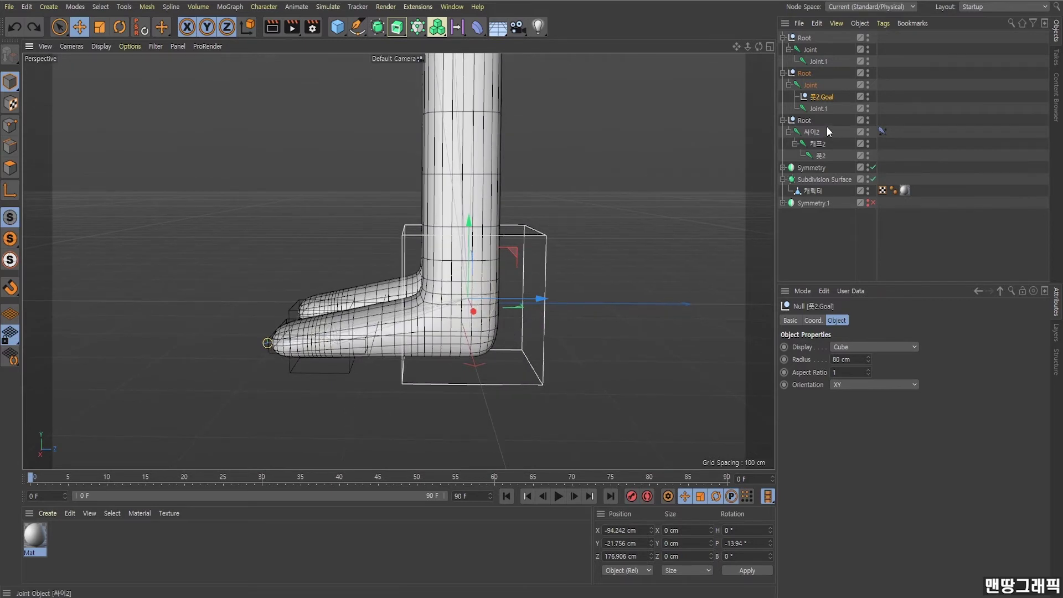
left_click(804, 74)
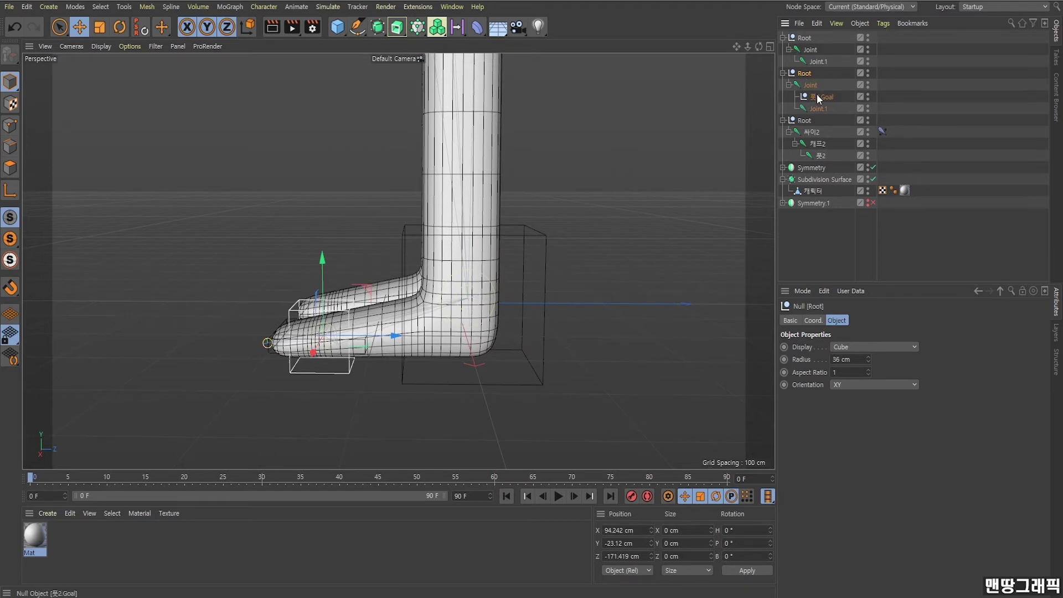
left_click(819, 97)
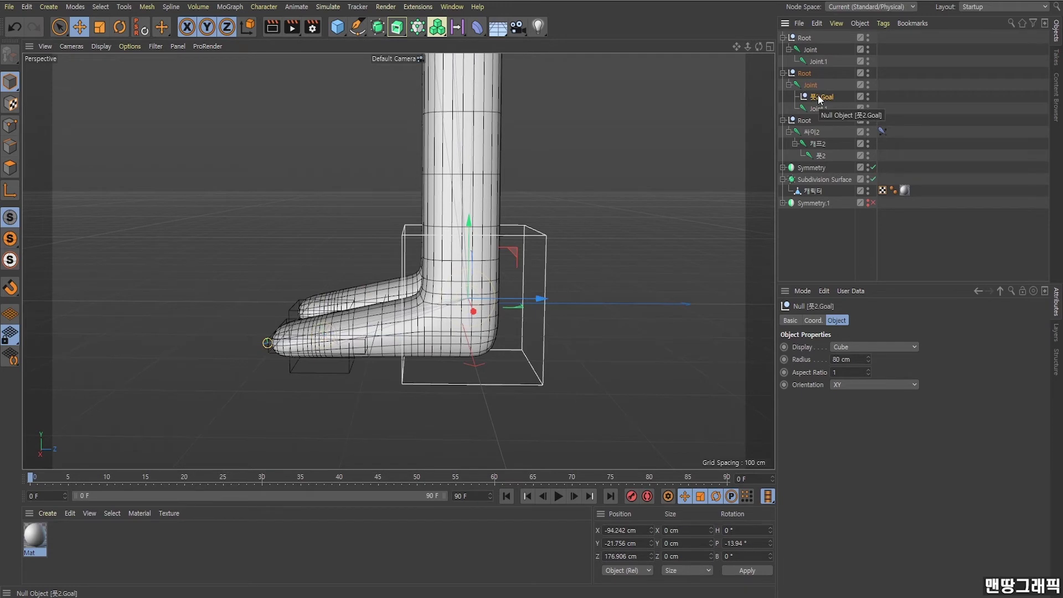
left_click_drag(466, 307, 494, 313, "alt")
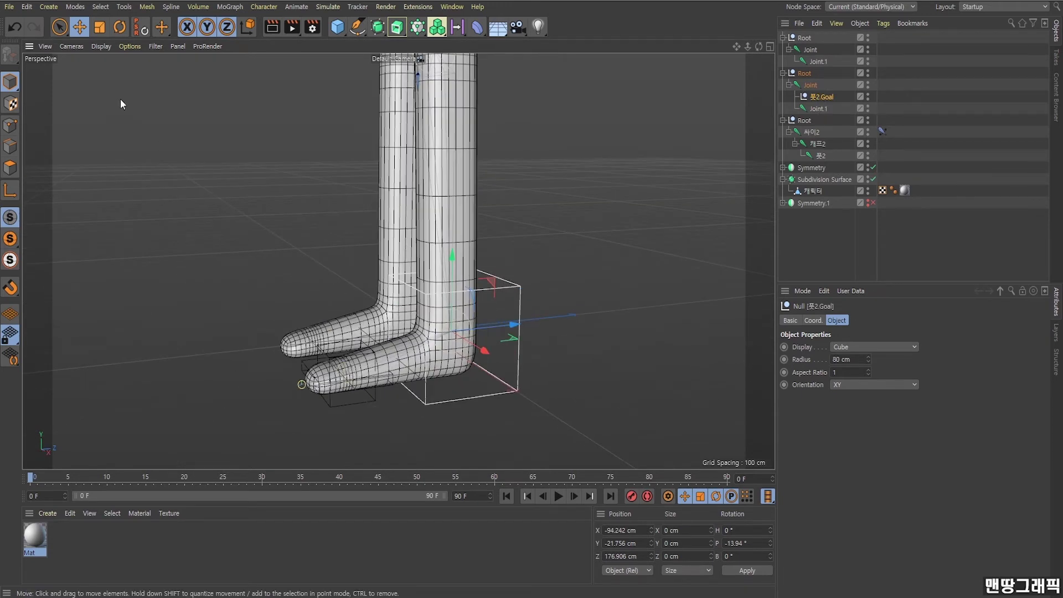
left_click(79, 26)
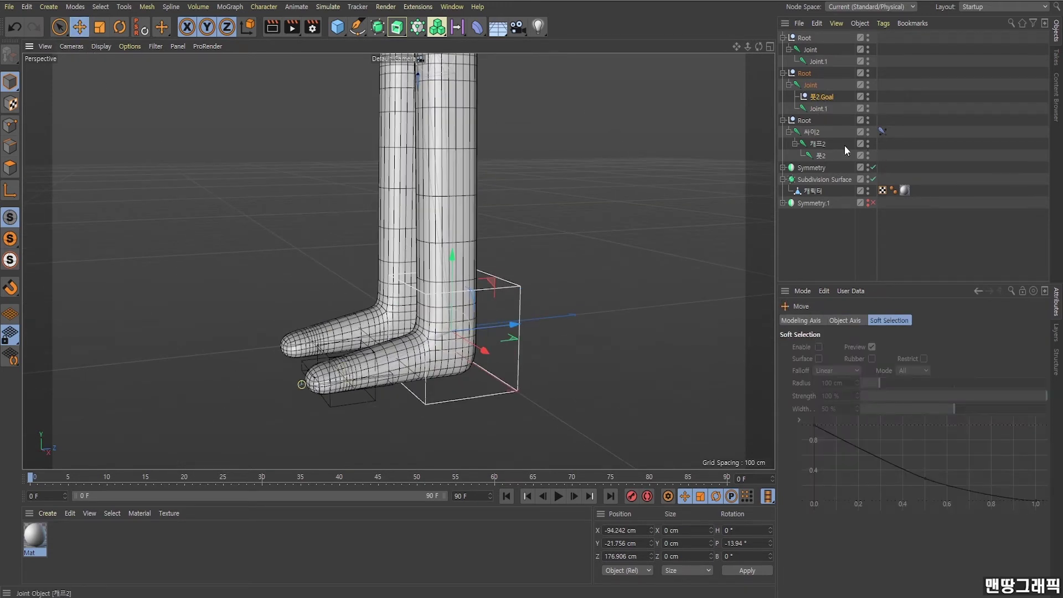
Set the 풋2.Goal null's display to None so its cube disappears
left_click(814, 97)
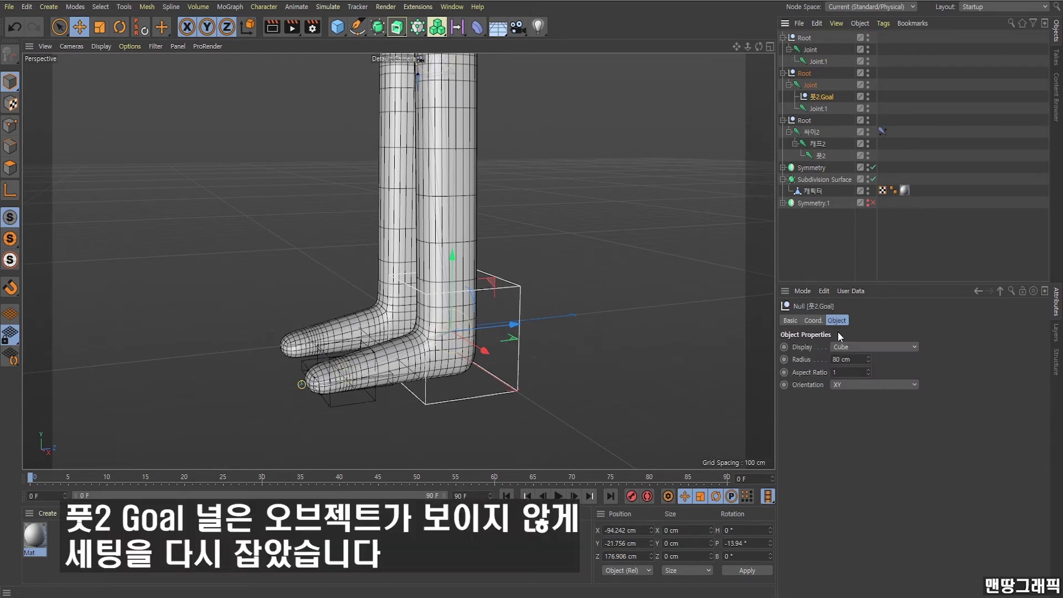
left_click(842, 348)
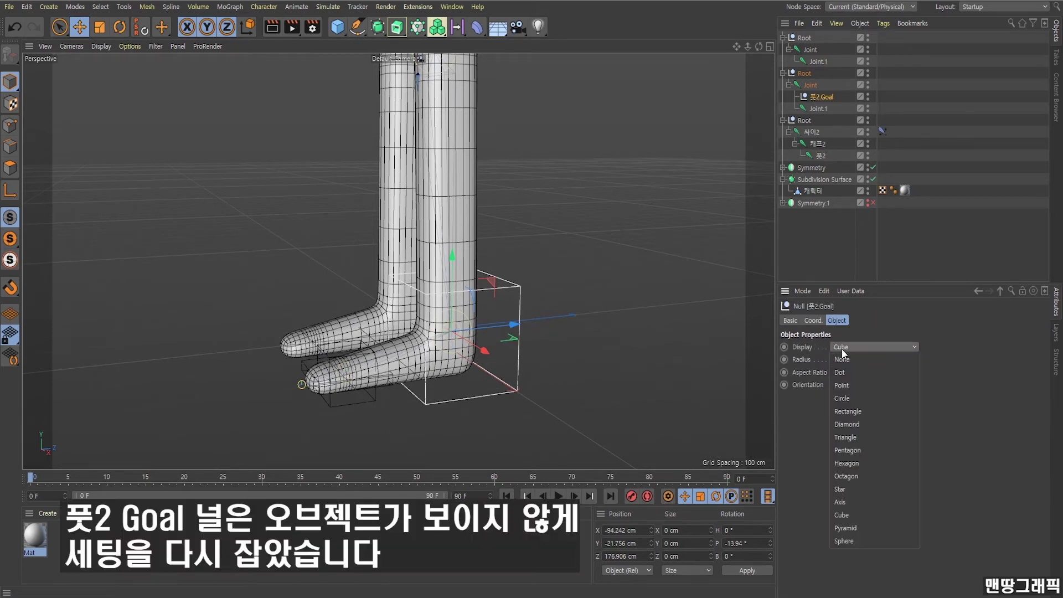
left_click(841, 354)
left_click_drag(449, 327, 442, 331, "alt")
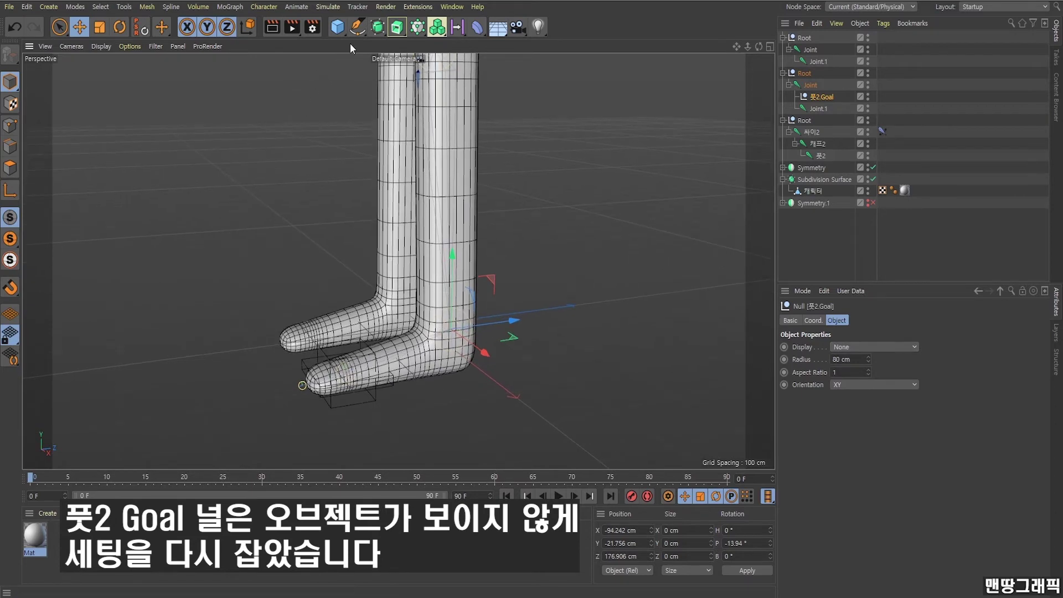
left_click(338, 27)
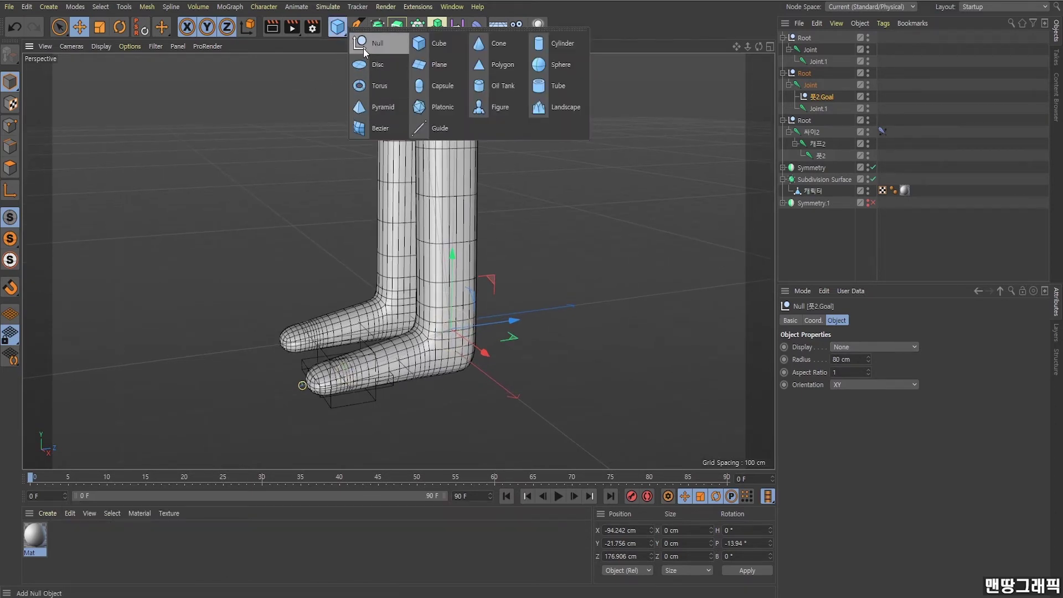
Add a new Null and enable Auto Snapping to snap it onto the leg
left_click(363, 47)
scroll(437, 311, "up", 3)
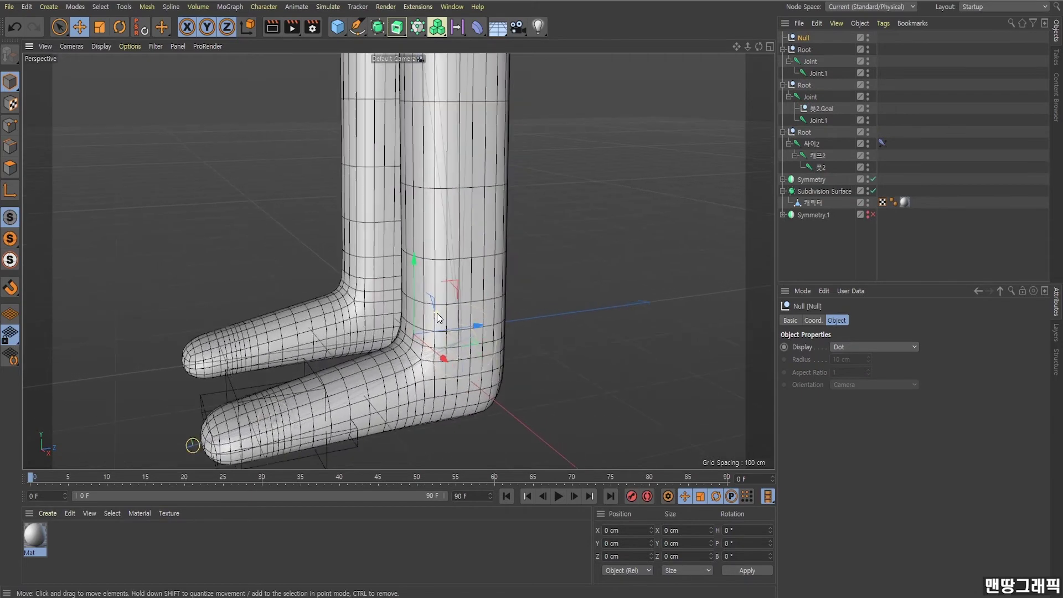
scroll(431, 320, "up", 3)
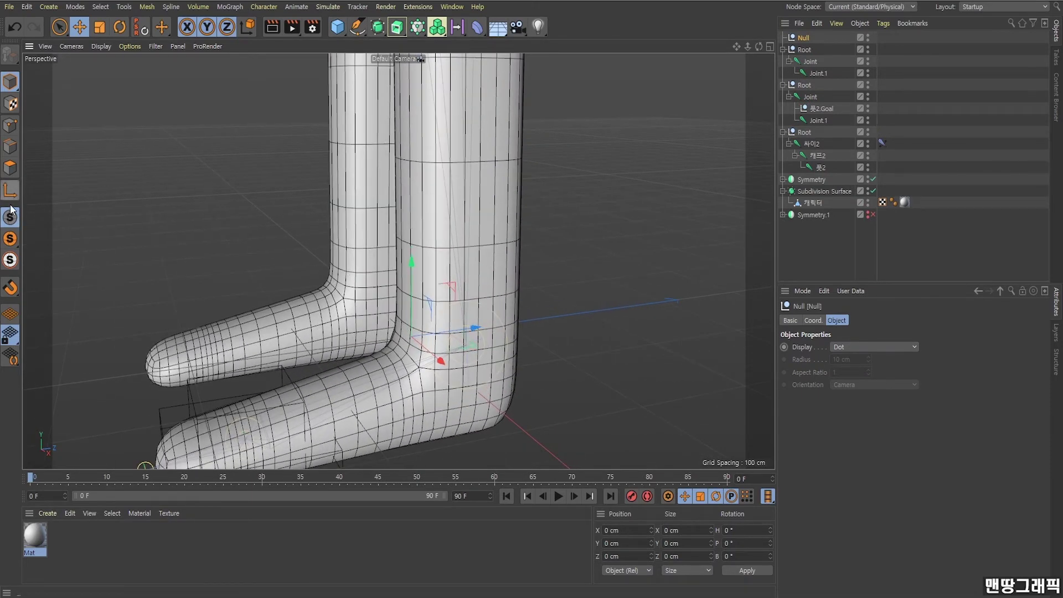
left_click(10, 287)
left_click(51, 210)
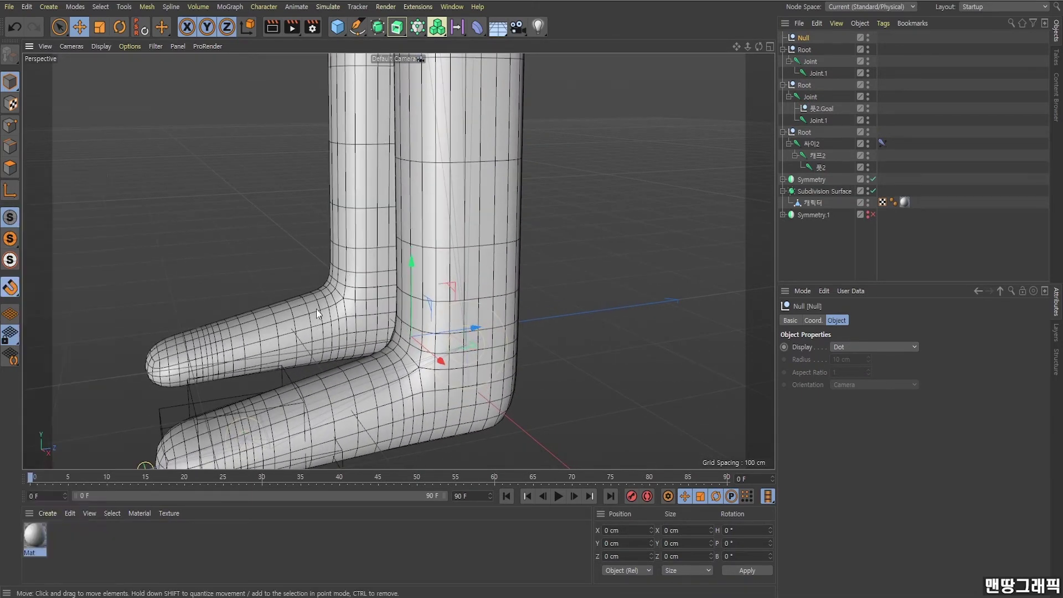
mouse_move(413, 333)
left_mouse_down()
mouse_move(464, 301)
mouse_move(451, 332)
mouse_move(500, 348)
mouse_move(521, 331)
mouse_move(362, 348)
mouse_move(395, 330)
left_mouse_up()
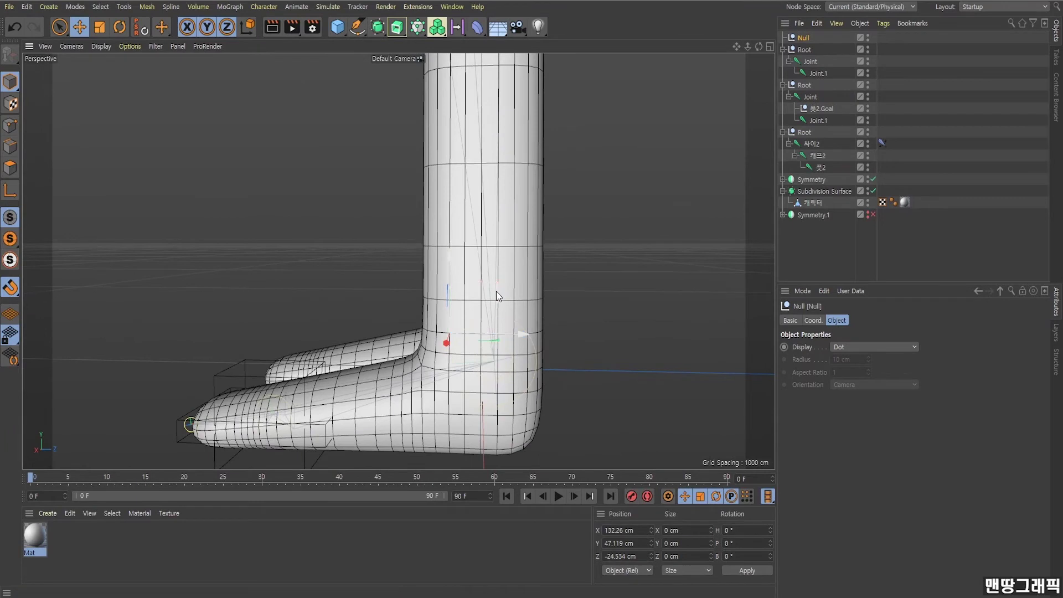
In four views, move the null onto the ankle joint, aligned with Joint.1 at X 94.242 cm
left_click(769, 47)
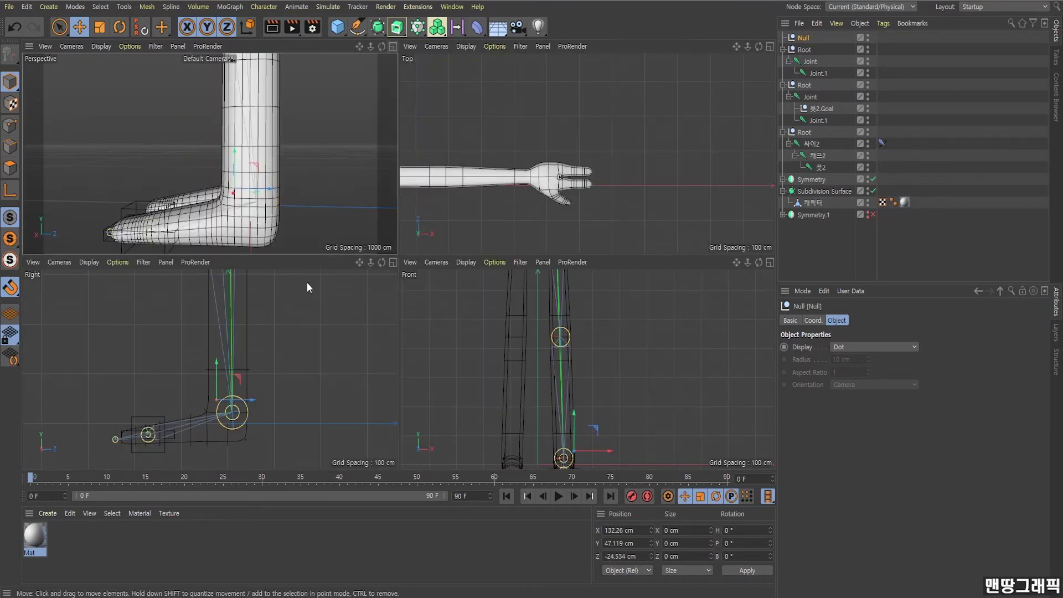
scroll(214, 378, "up", 3)
left_click_drag(359, 262, 400, 203)
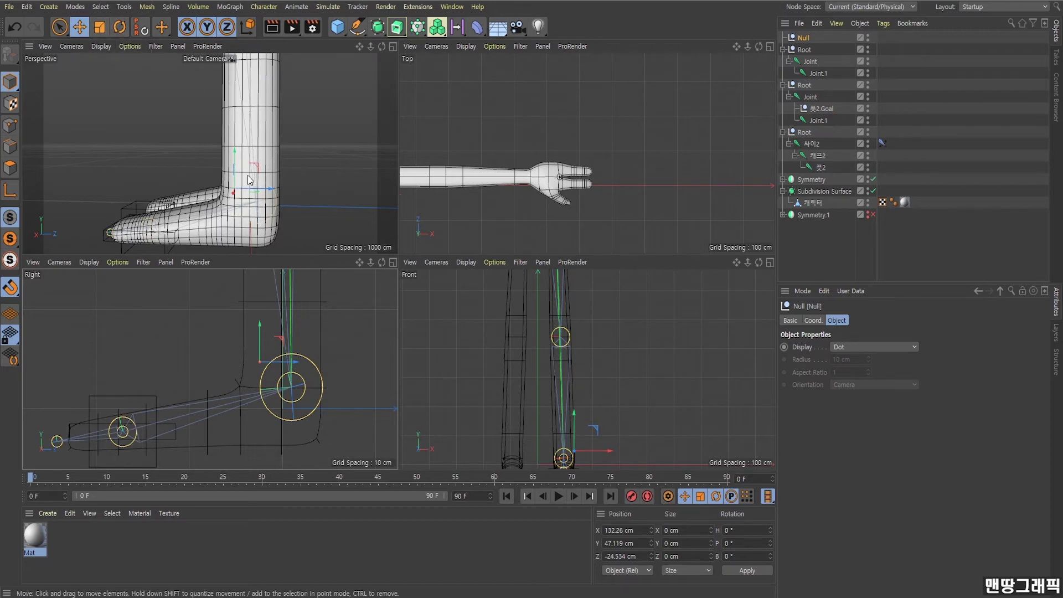
scroll(265, 350, "up", 2)
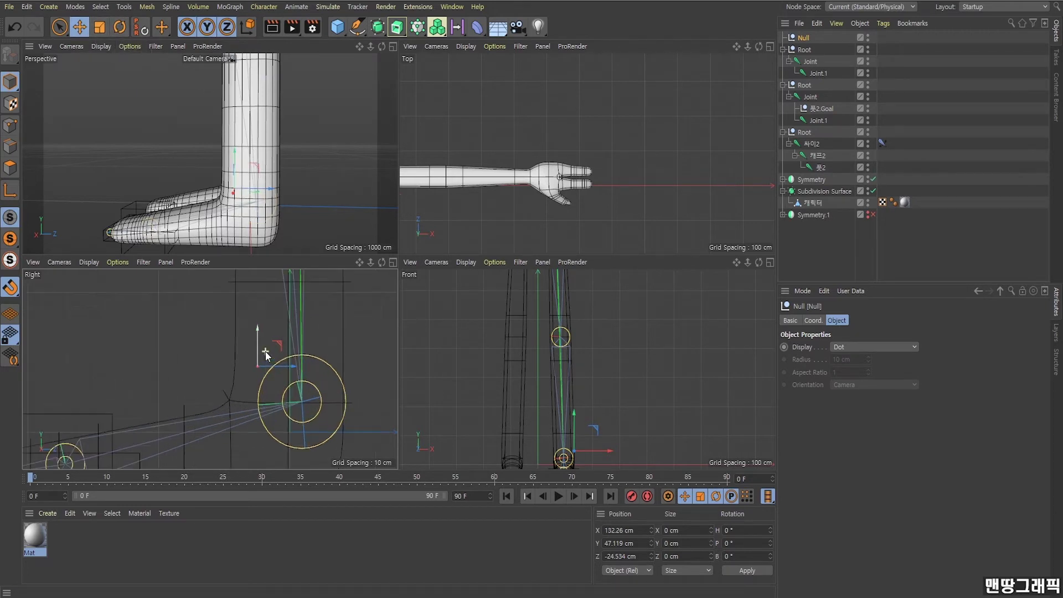
left_click_drag(278, 344, 321, 380)
left_click_drag(237, 191, 315, 223, "alt")
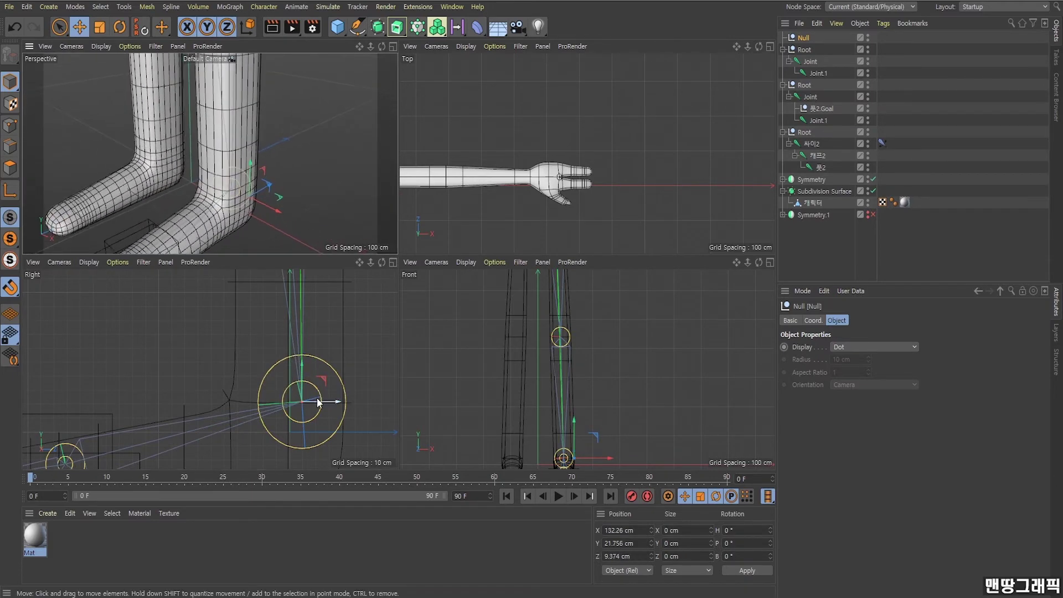
scroll(319, 402, "up", 3)
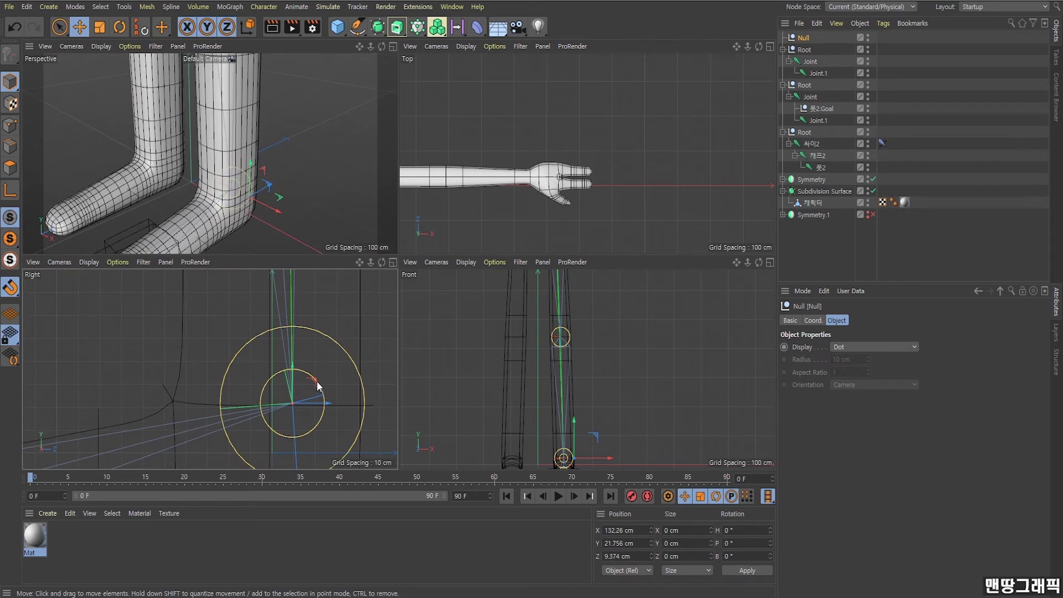
left_click_drag(274, 211, 256, 209)
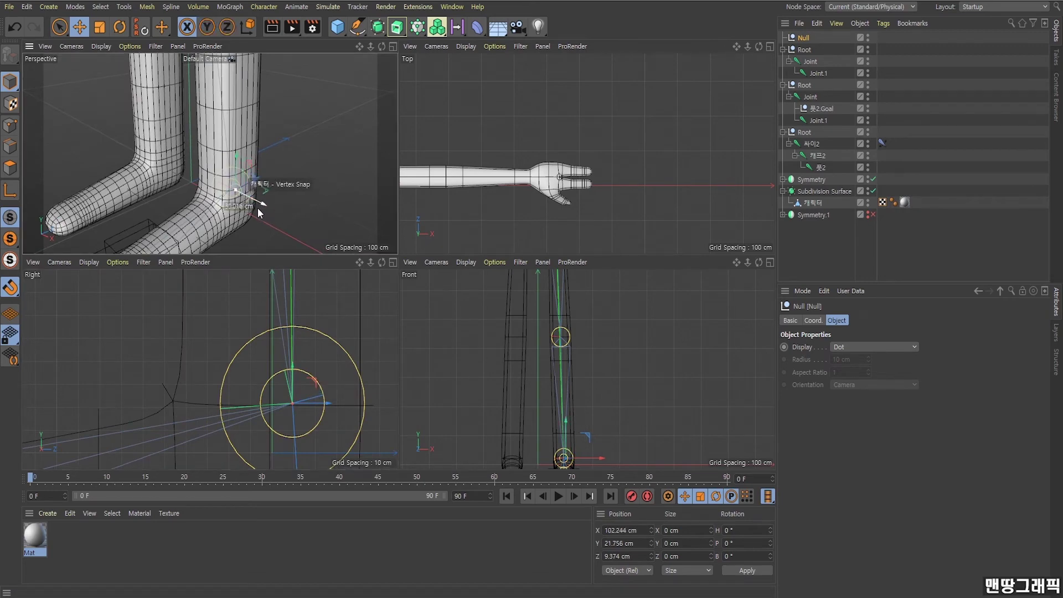
Orbit and zoom the perspective view to check the null against the bent leg
scroll(255, 208, "up", 3)
scroll(242, 206, "up", 4)
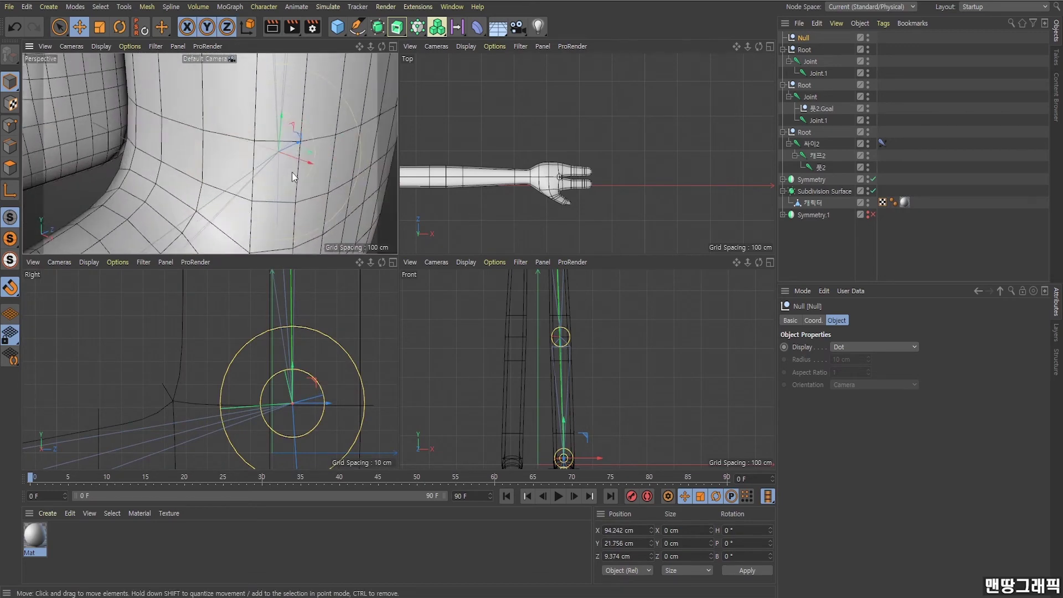
scroll(343, 154, "down", 2)
left_click_drag(343, 154, 271, 183, "alt")
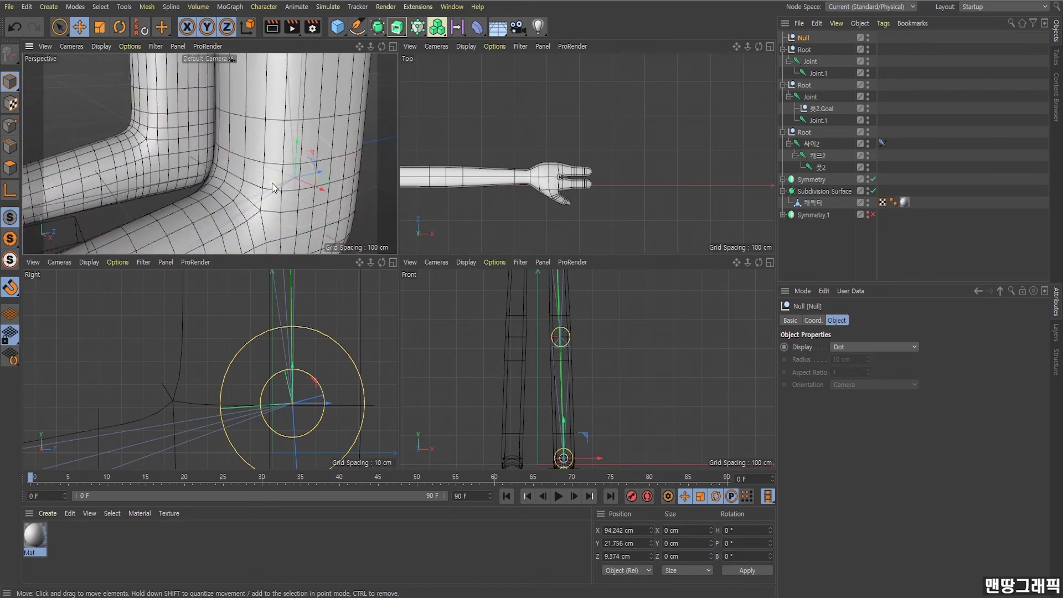
scroll(296, 358, "down", 1)
scroll(295, 358, "down", 3)
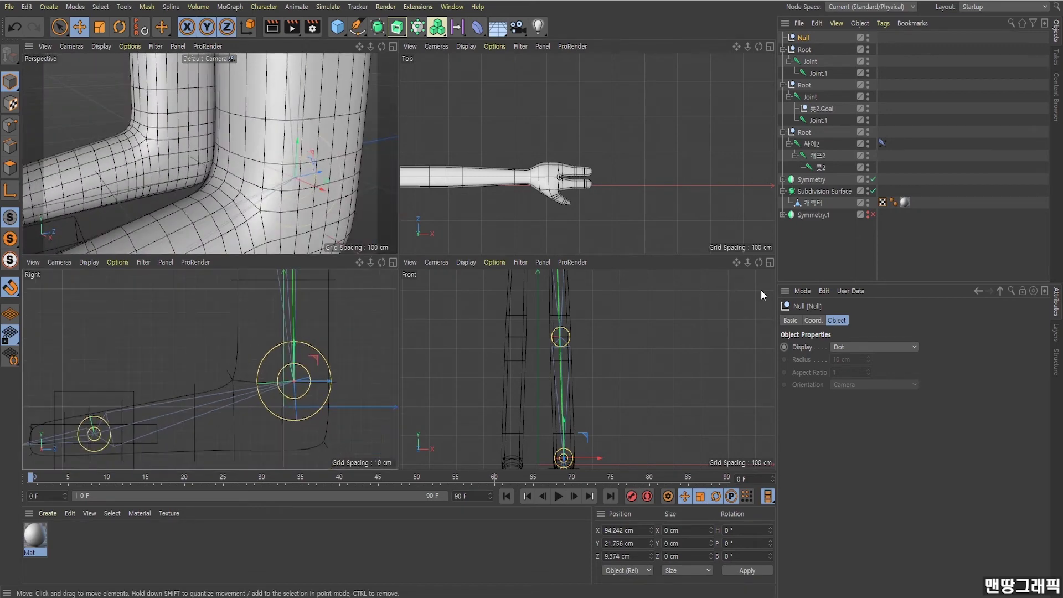
Display the new null as a 47 cm cube with XY orientation
left_click(851, 348)
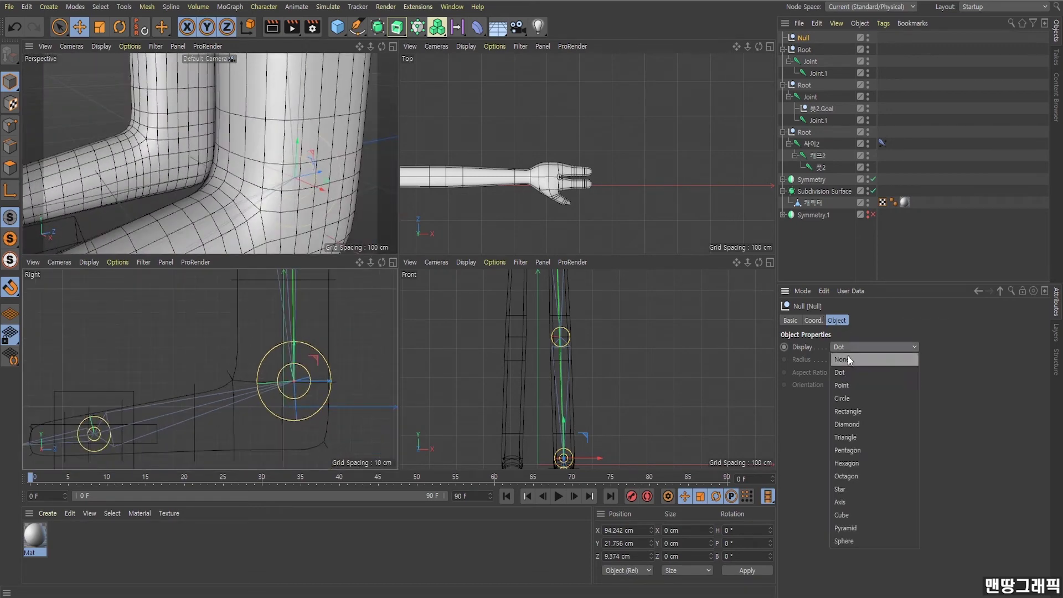
left_click(844, 515)
left_click_drag(868, 359, 869, 388)
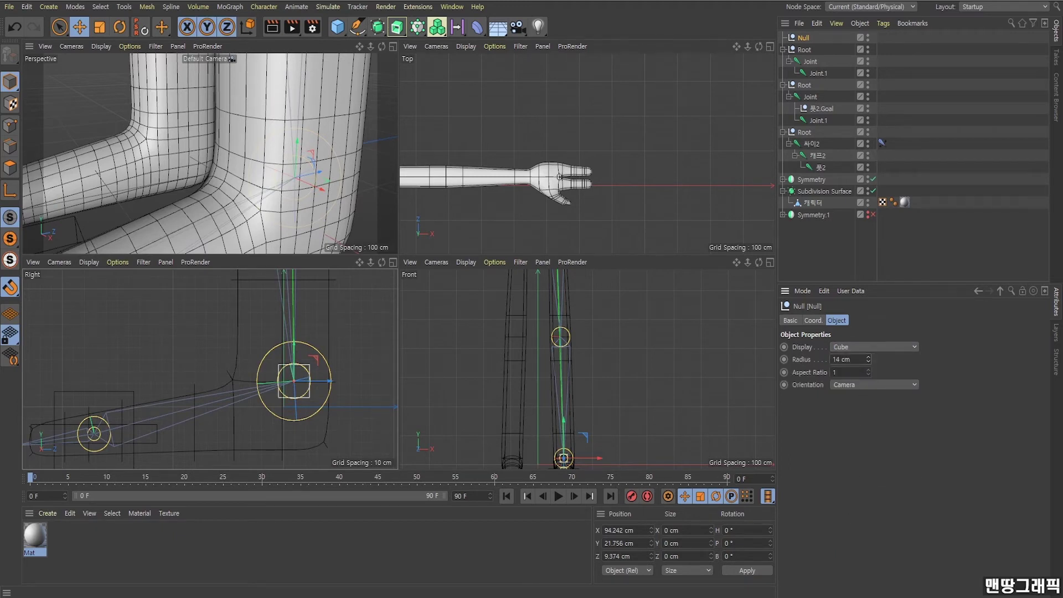
left_click(869, 387)
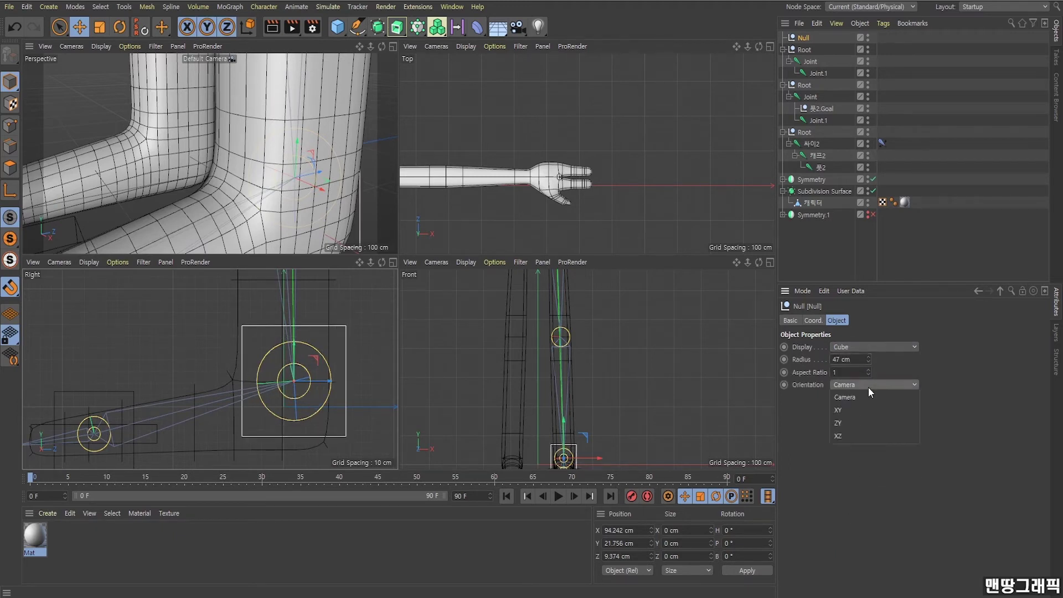
left_click(859, 405)
scroll(318, 214, "down", 5)
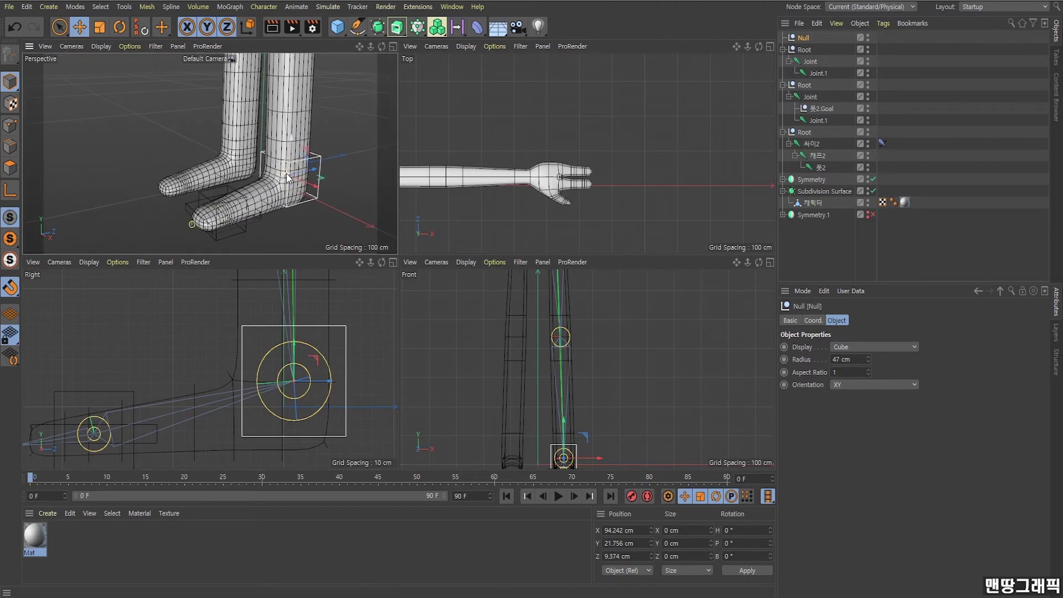
left_click_drag(286, 174, 299, 155, "alt")
Freeze all of the null's transforms and scale its cube up around the foot
left_click(813, 322)
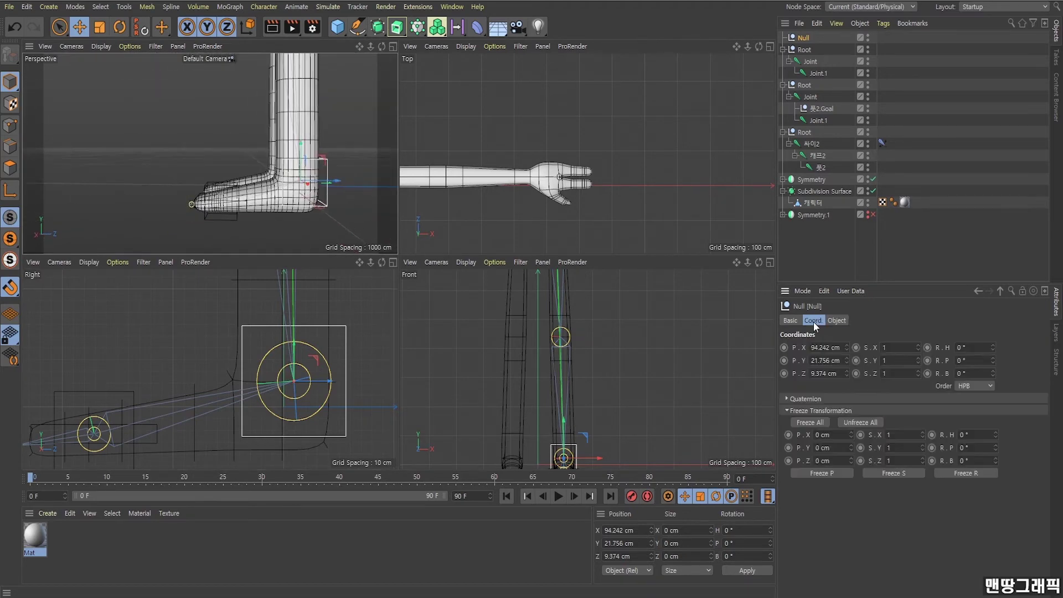
left_click(815, 421)
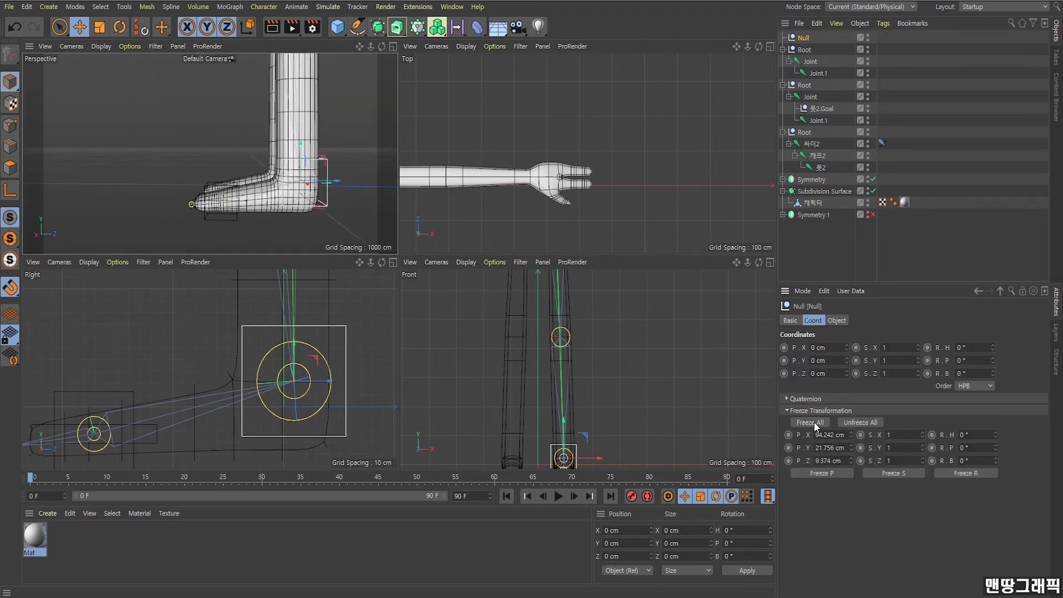
scroll(244, 123, "up", 3)
scroll(274, 149, "down", 3)
left_click(99, 28)
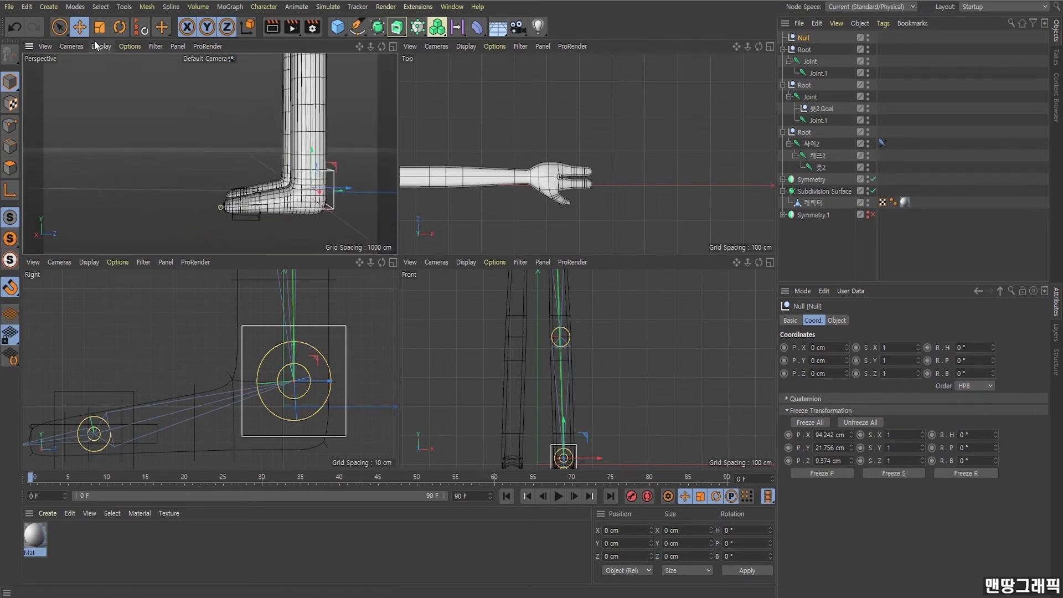
left_click_drag(327, 204, 311, 214)
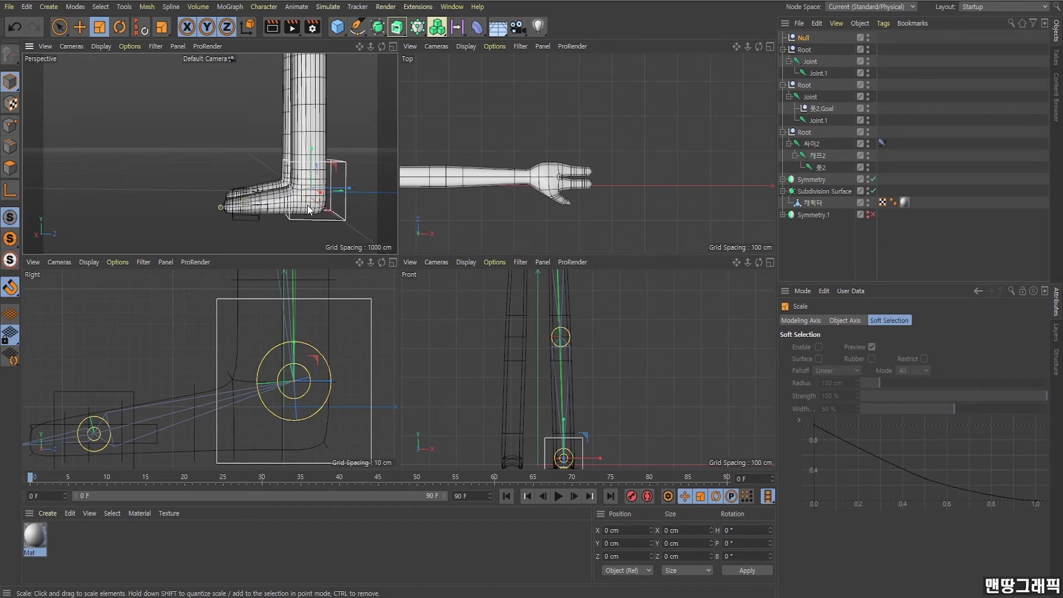
left_click_drag(307, 205, 344, 230, "alt")
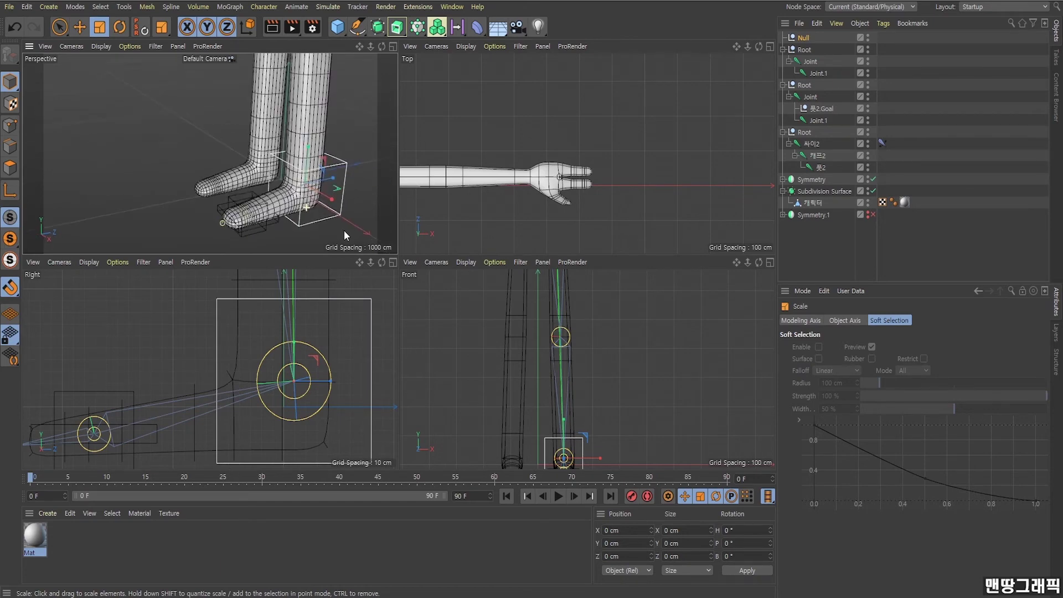
Parent the second Root hierarchy under the new Null, test-moving it and undoing
left_click(392, 47)
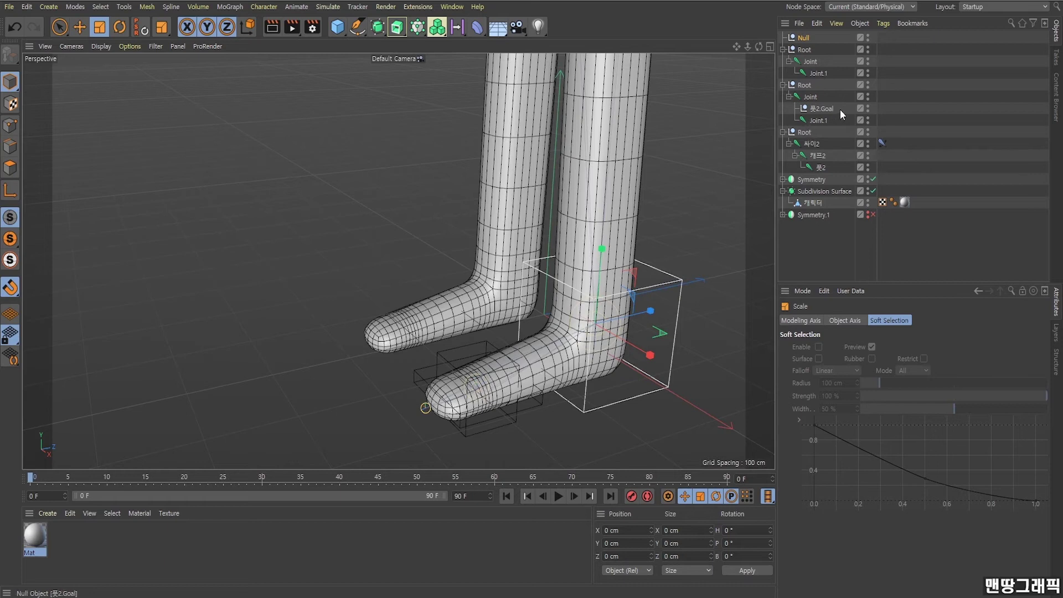
left_click(804, 86)
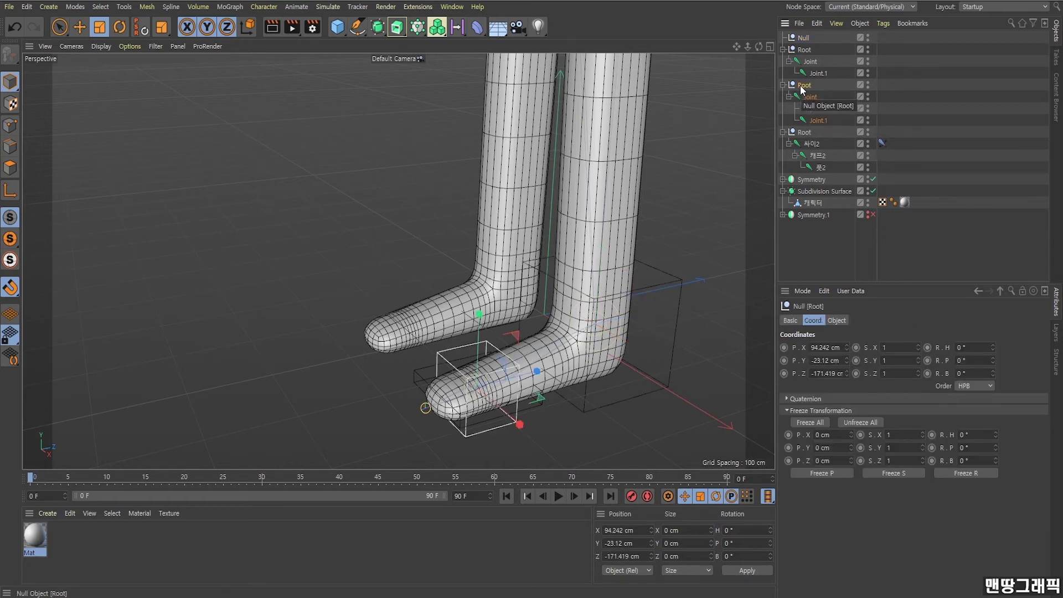
left_click_drag(803, 89, 804, 38)
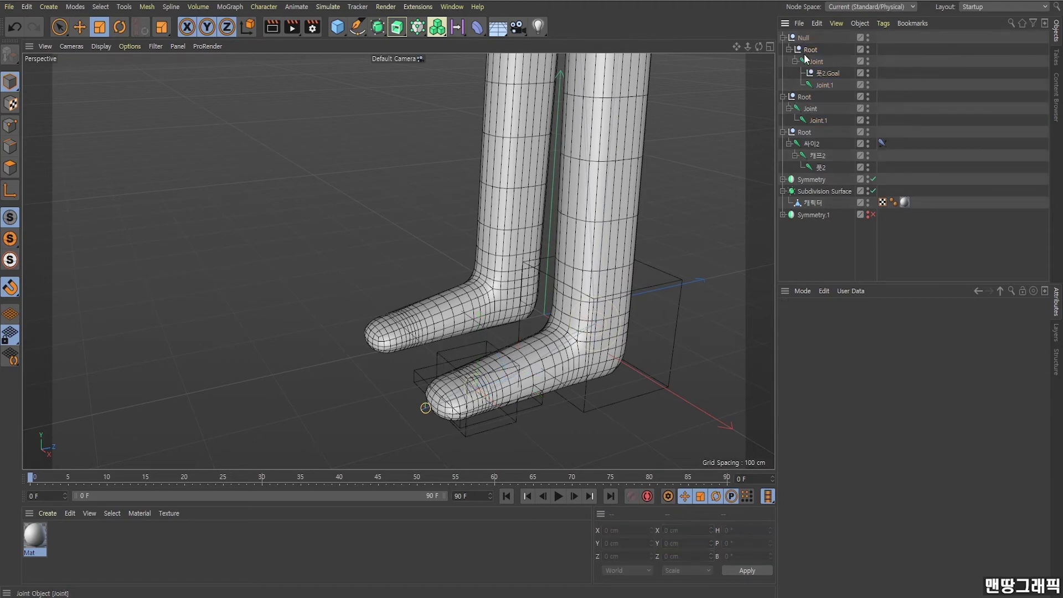
left_click(803, 38)
scroll(496, 198, "down", 2)
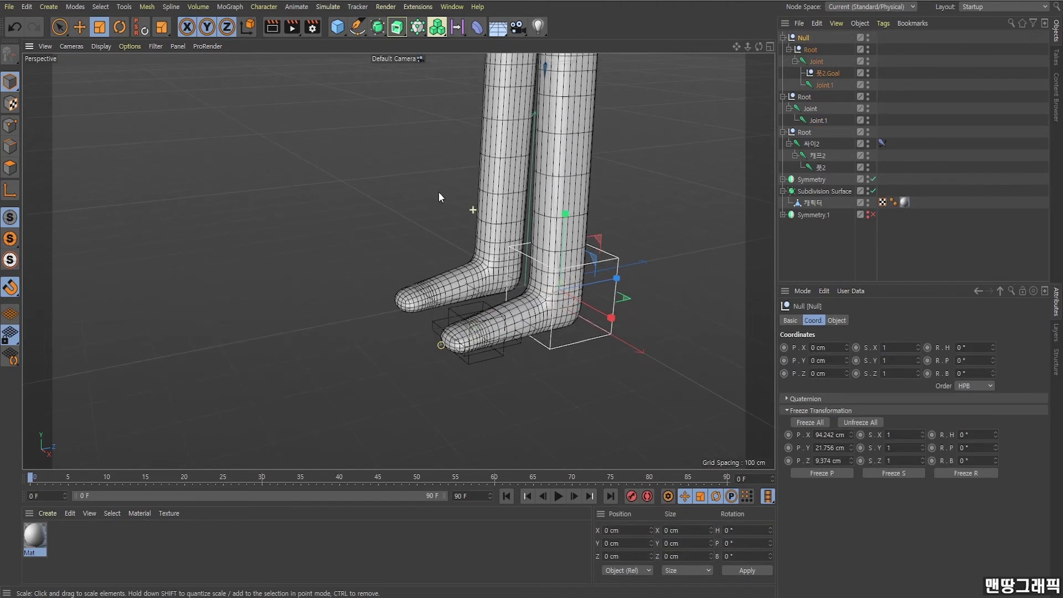
left_click(88, 32)
mouse_move(565, 270)
left_mouse_down()
mouse_move(592, 225)
mouse_move(578, 235)
mouse_move(578, 220)
left_mouse_up()
key("ctrl+z")
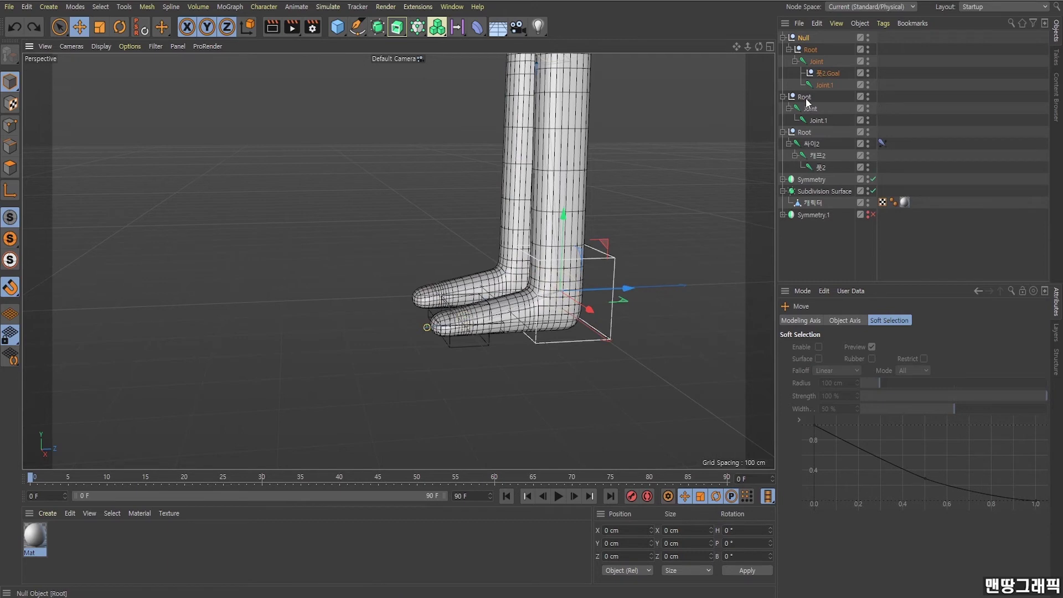
Parent the other Root chain under the Null controller and expand the first Root
left_click(789, 50)
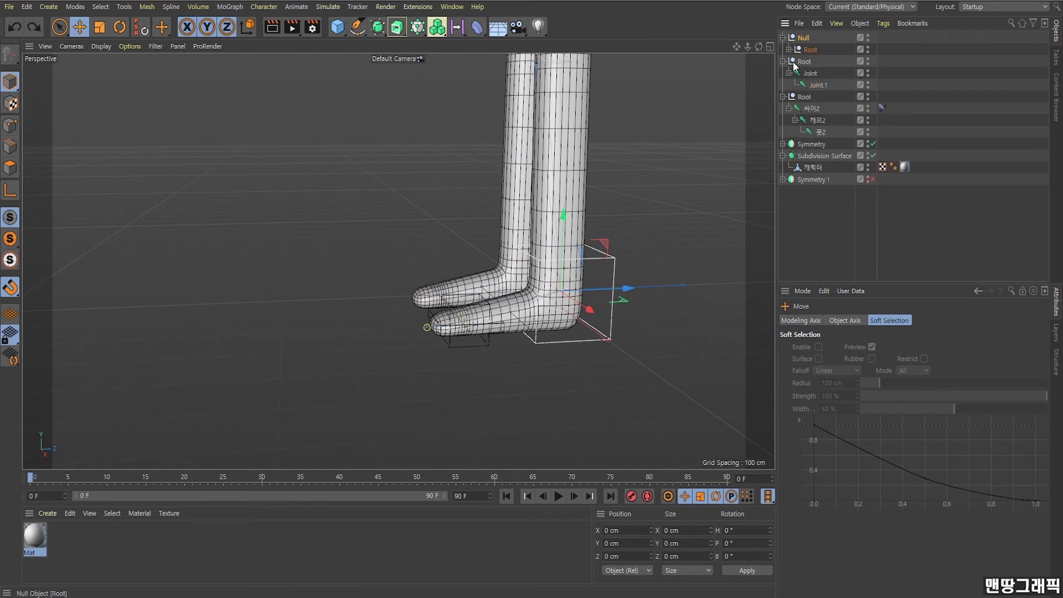
left_click(802, 61)
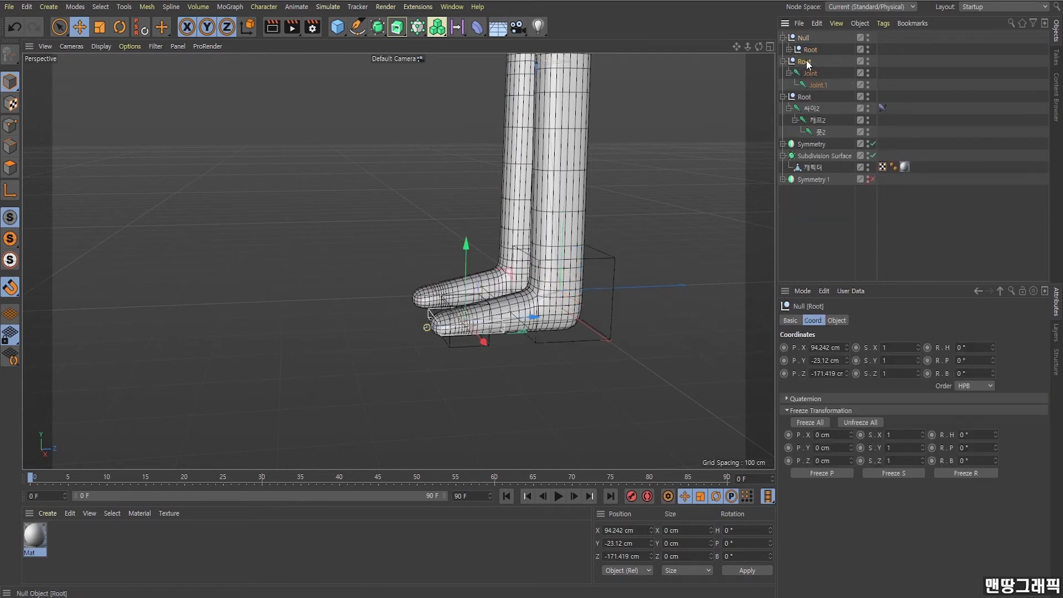
left_click(830, 97)
scroll(581, 207, "down", 5)
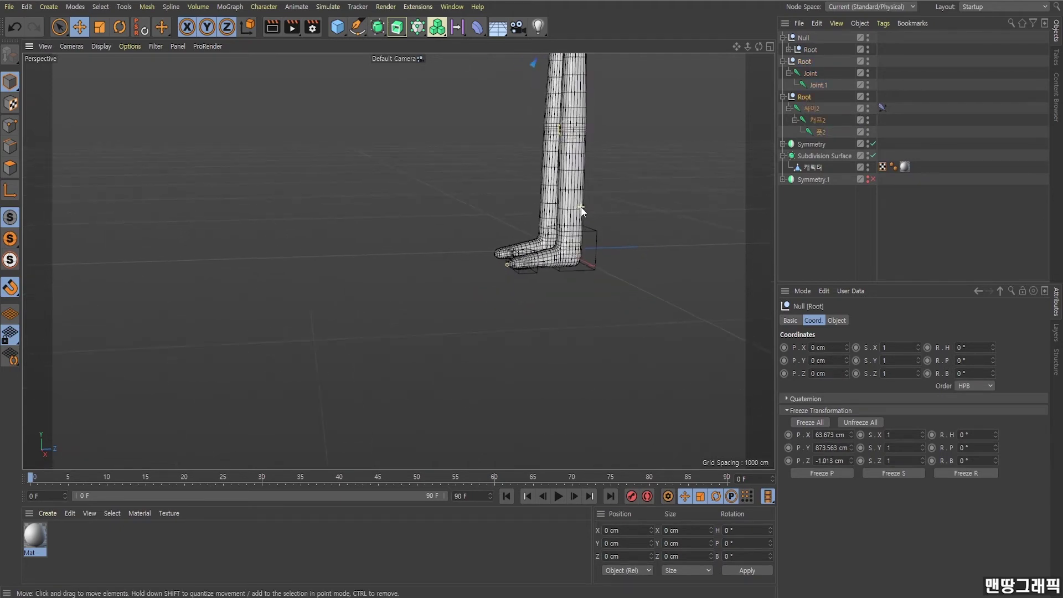
scroll(581, 207, "down", 3)
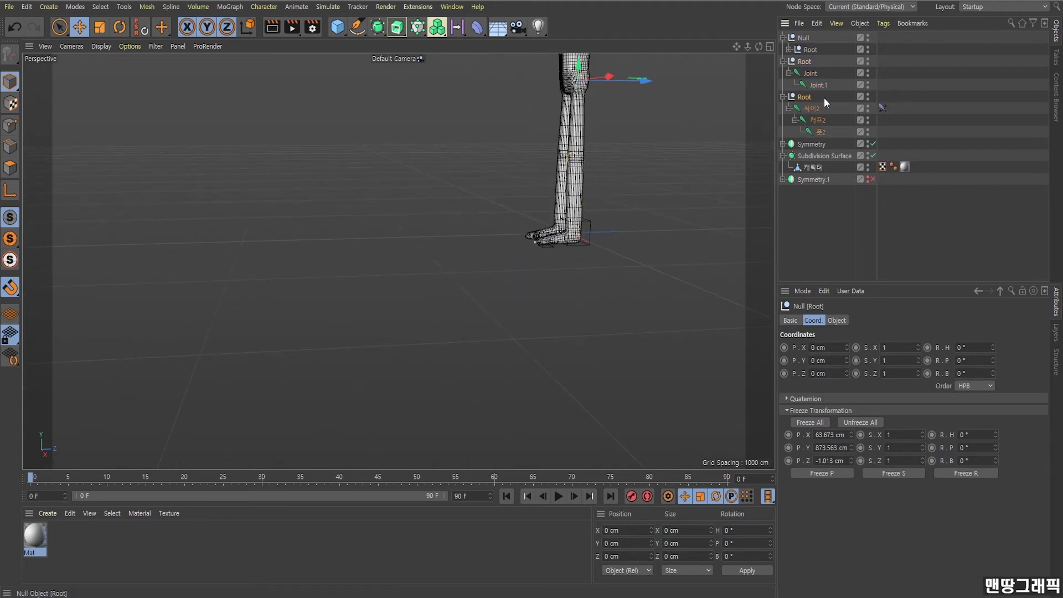
scroll(535, 122, "up", 2)
left_click_drag(399, 261, 549, 185, "alt")
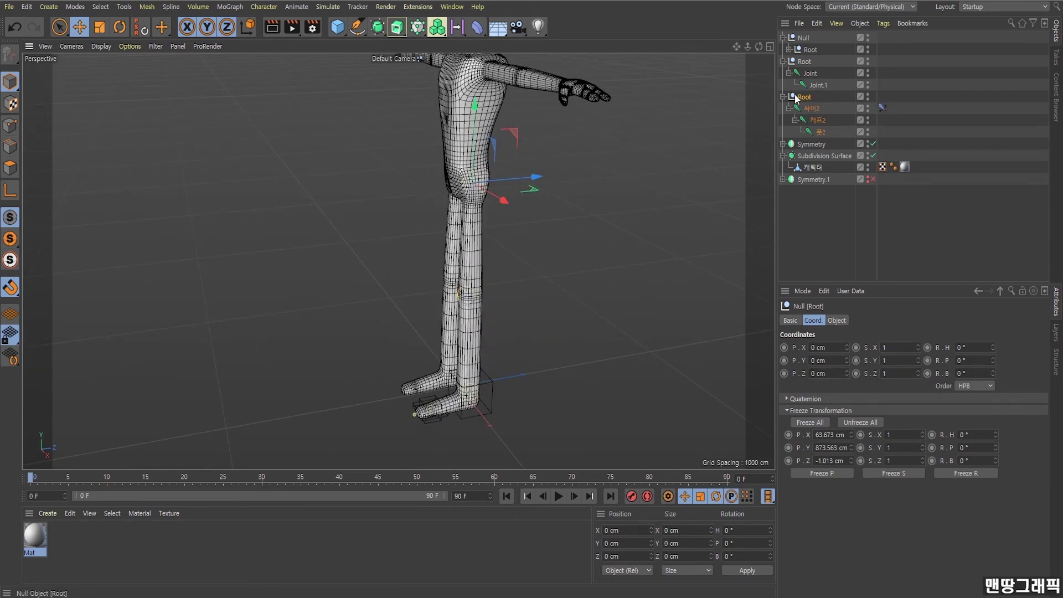
left_click_drag(807, 52, 807, 53)
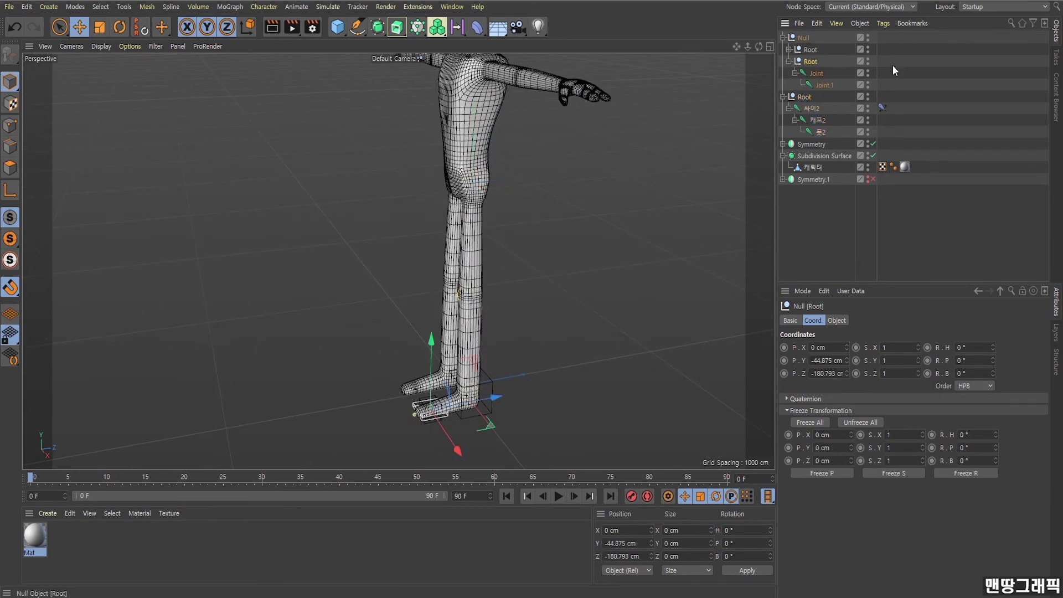
left_click(946, 65)
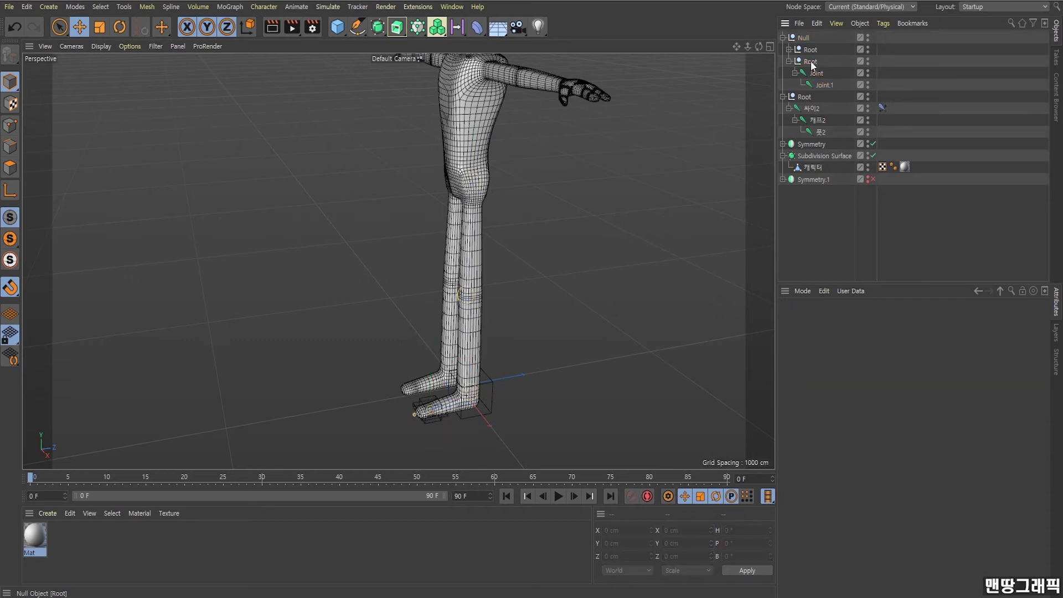
left_click(789, 50)
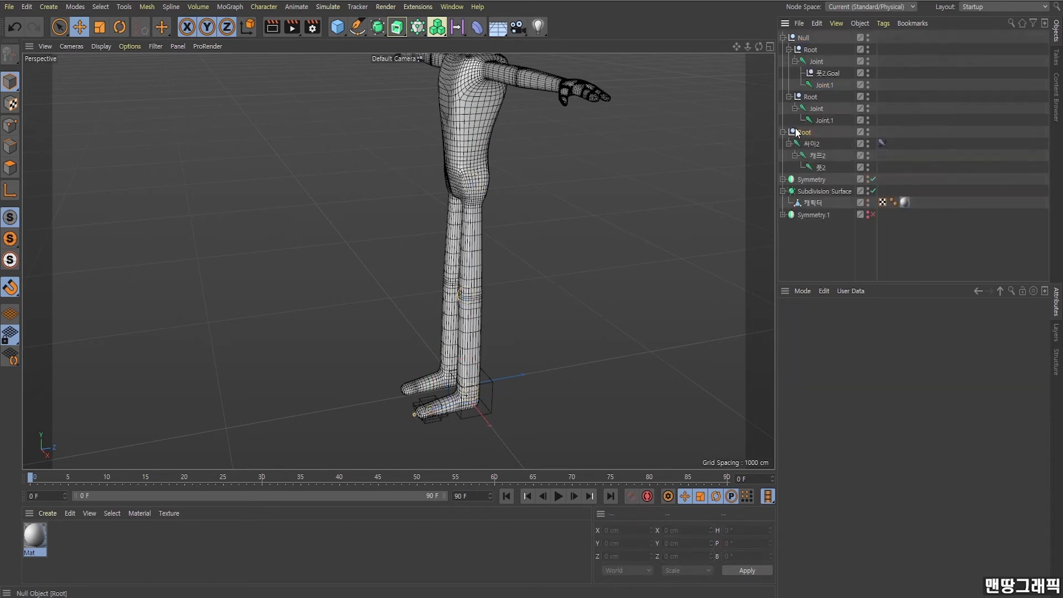
Add a 싸이2.Pole pole vector to the 싸이2 IK and pull it out from the knee
left_click(837, 137)
left_click_drag(605, 234, 548, 217, "alt")
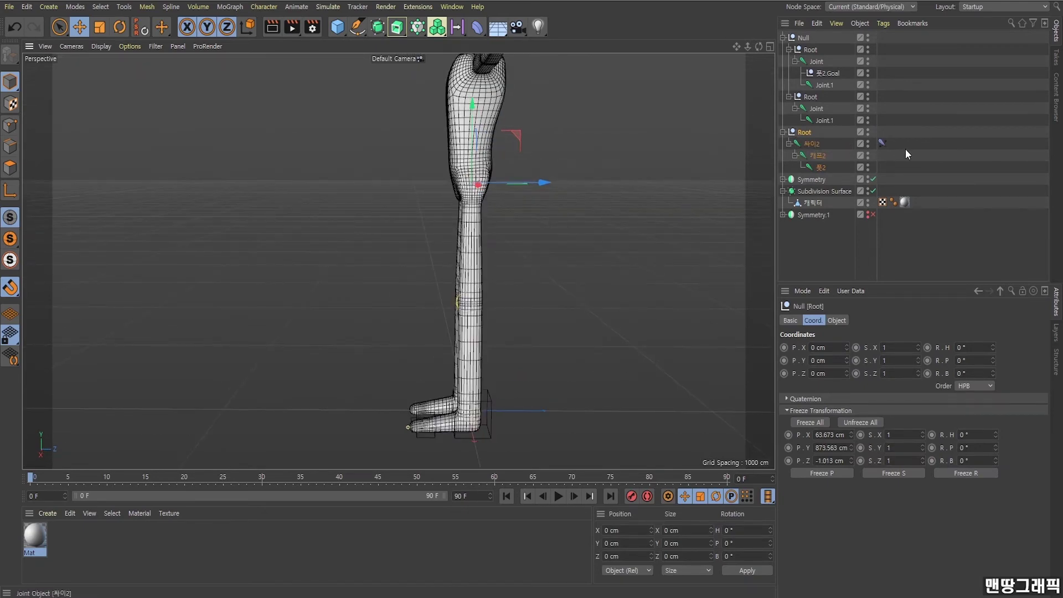
left_click(884, 144)
left_click(1001, 461)
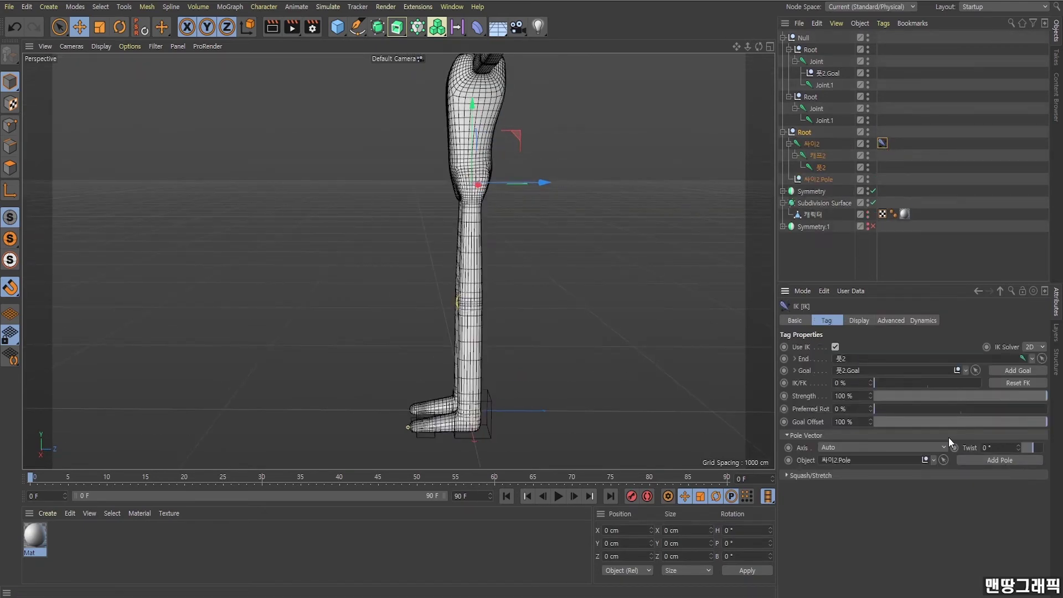
left_click(820, 179)
left_click_drag(412, 309, 332, 310)
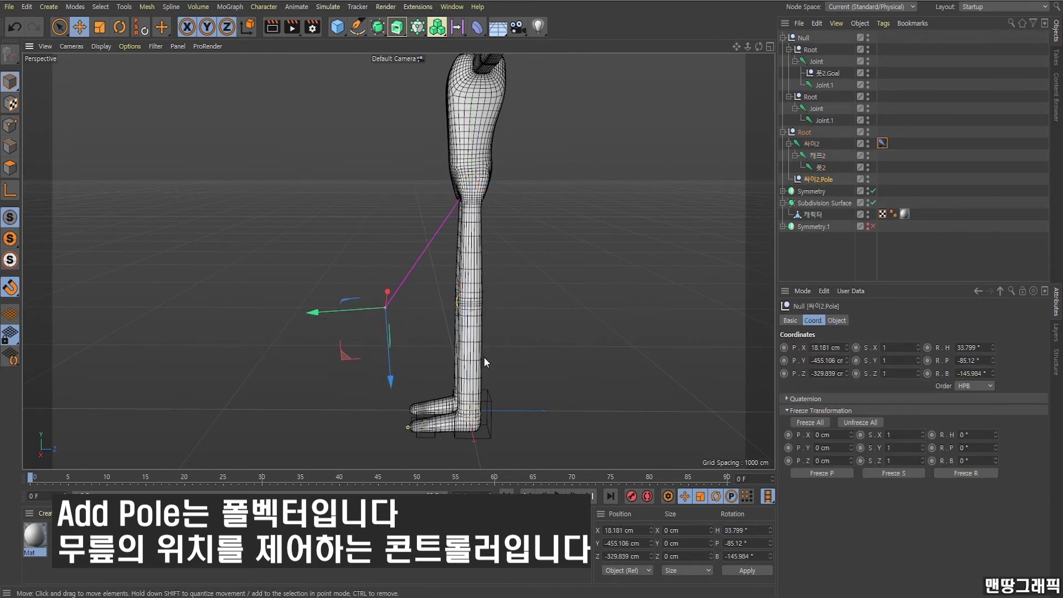
left_click_drag(484, 358, 502, 412, "alt")
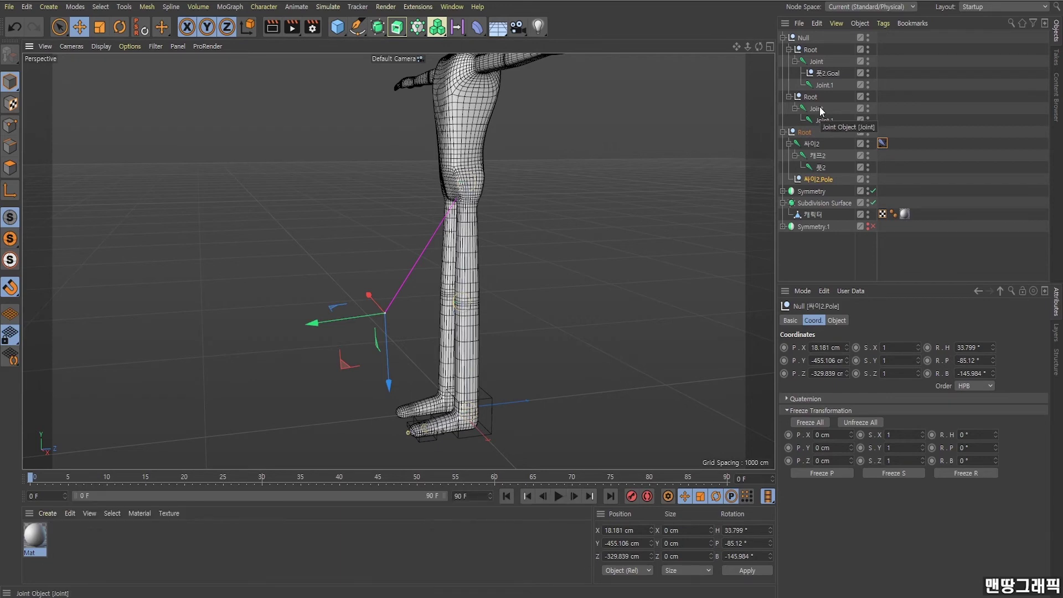
Test the leg IK by raising the foot controller Null and rotating a Root, then undo both
left_click(503, 392)
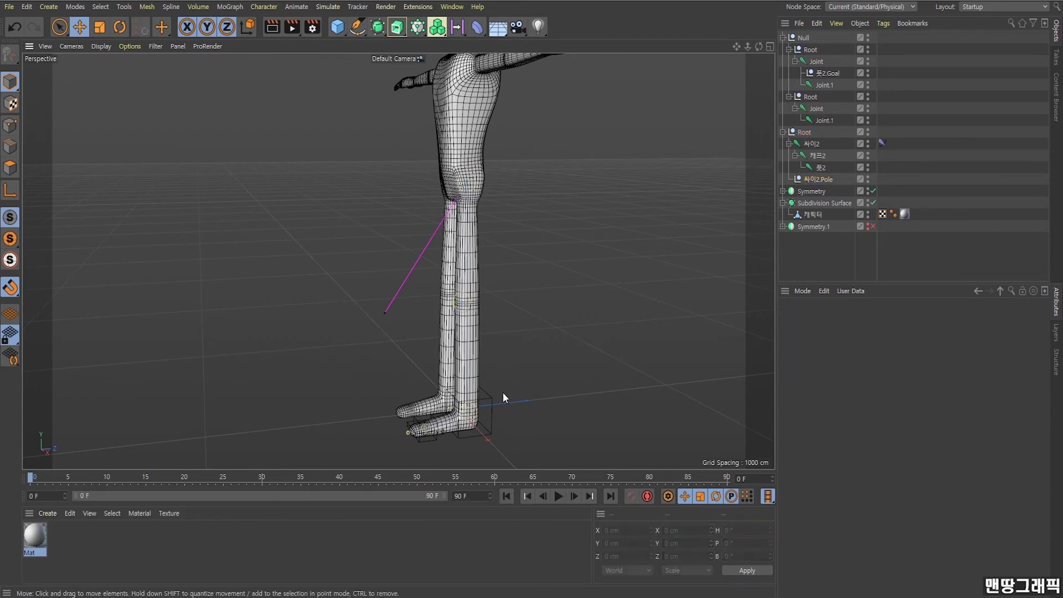
left_click_drag(509, 369, 506, 315)
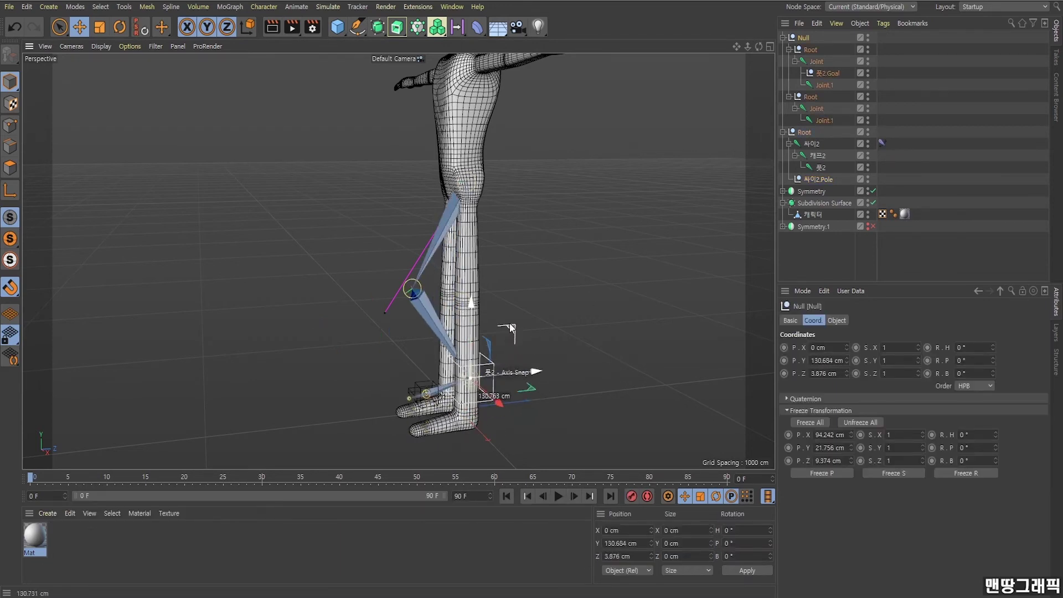
scroll(476, 382, "up", 3)
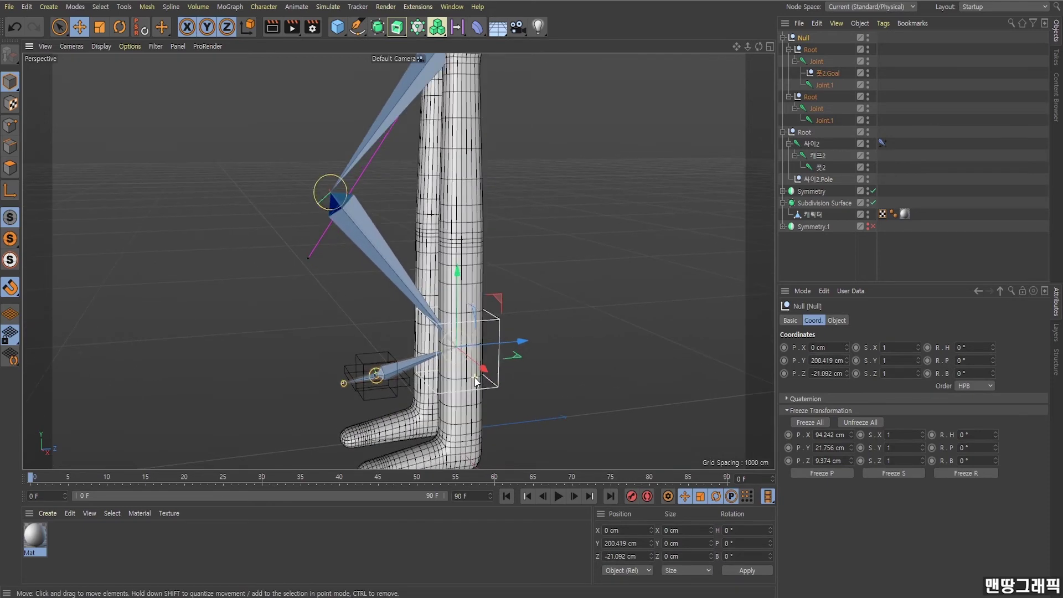
scroll(388, 360, "up", 2)
left_click(350, 374)
key("r")
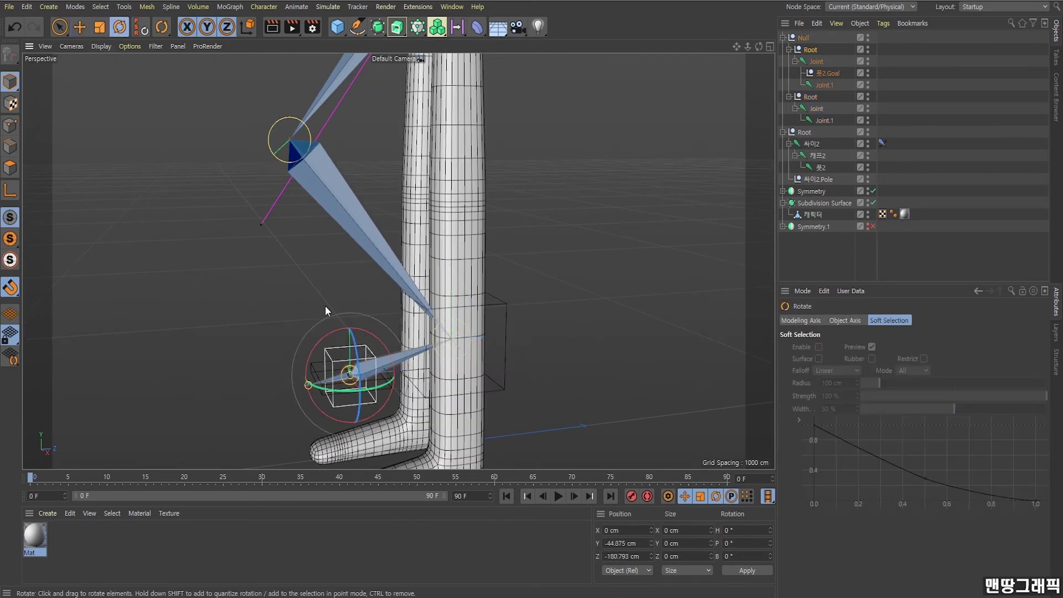
mouse_move(324, 350)
left_mouse_down("alt")
mouse_move(341, 338)
mouse_move(332, 350)
left_mouse_up("alt")
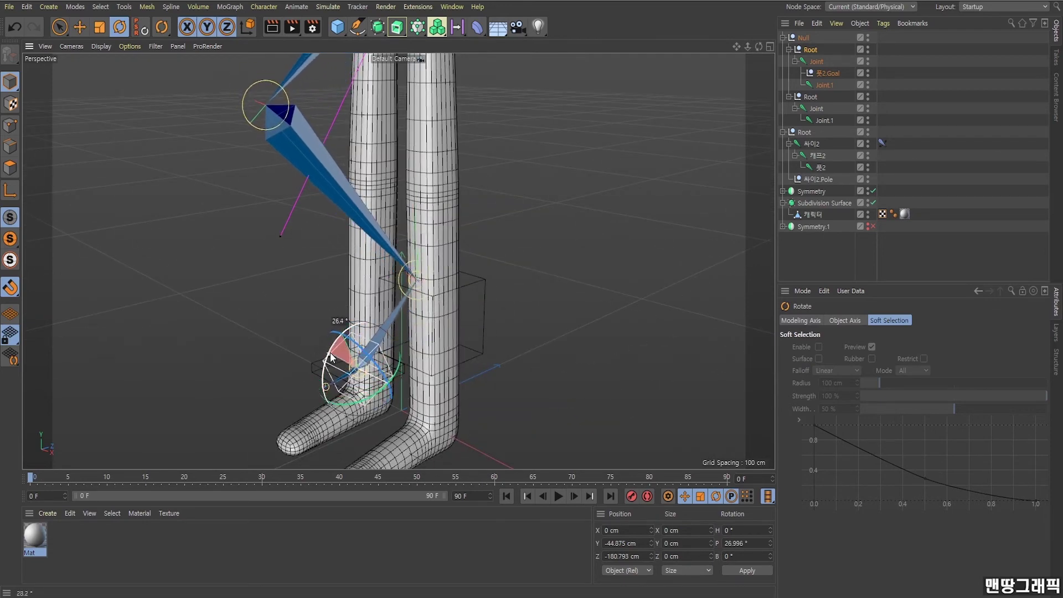
left_click(314, 364)
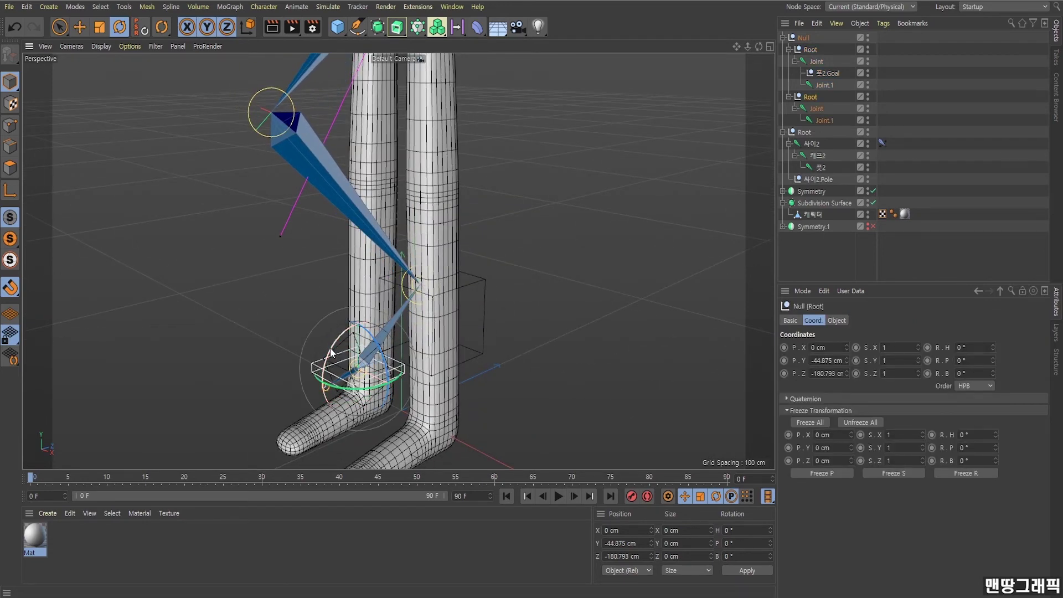
mouse_move(325, 368)
left_mouse_down()
mouse_move(338, 342)
mouse_move(337, 358)
left_mouse_up()
key("ctrl+z")
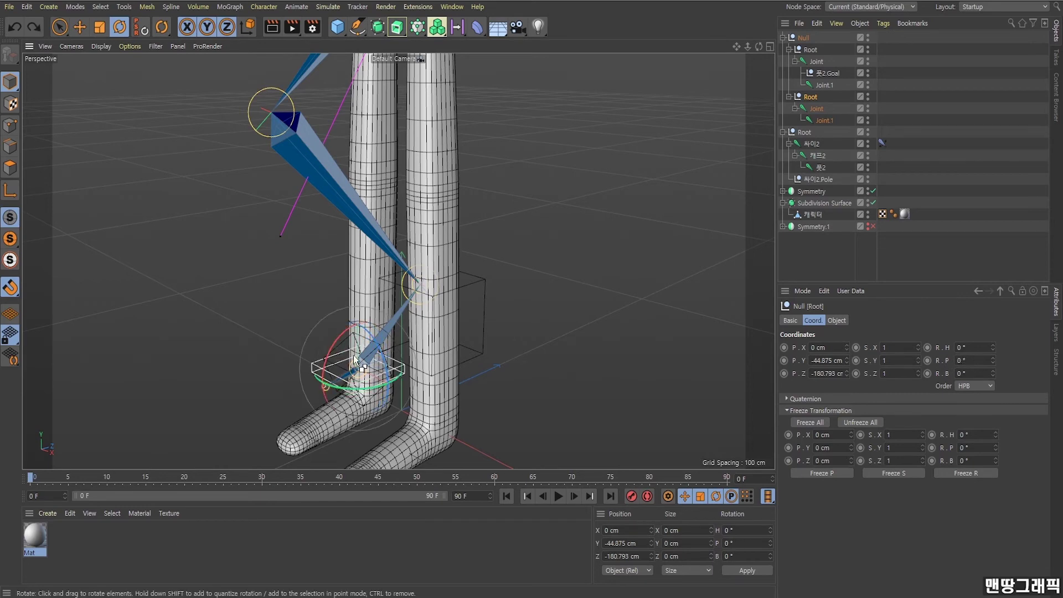
key("ctrl+z")
key("ctrl+z")
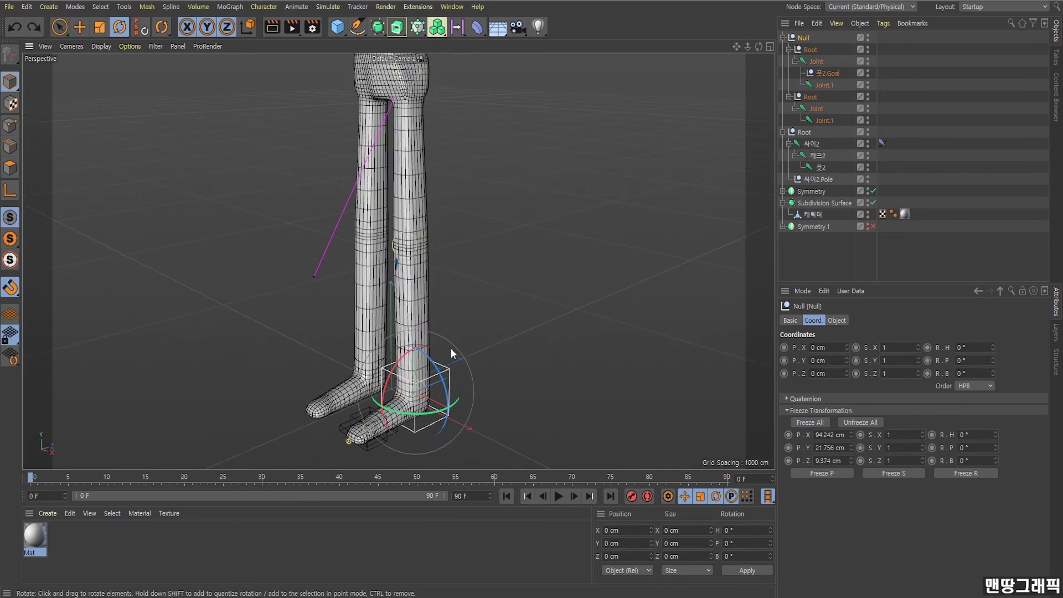
Return to the Move tool and bring up 싸이2.Pole's Object display properties
left_click_drag(355, 354, 304, 284, "alt")
left_click(86, 26)
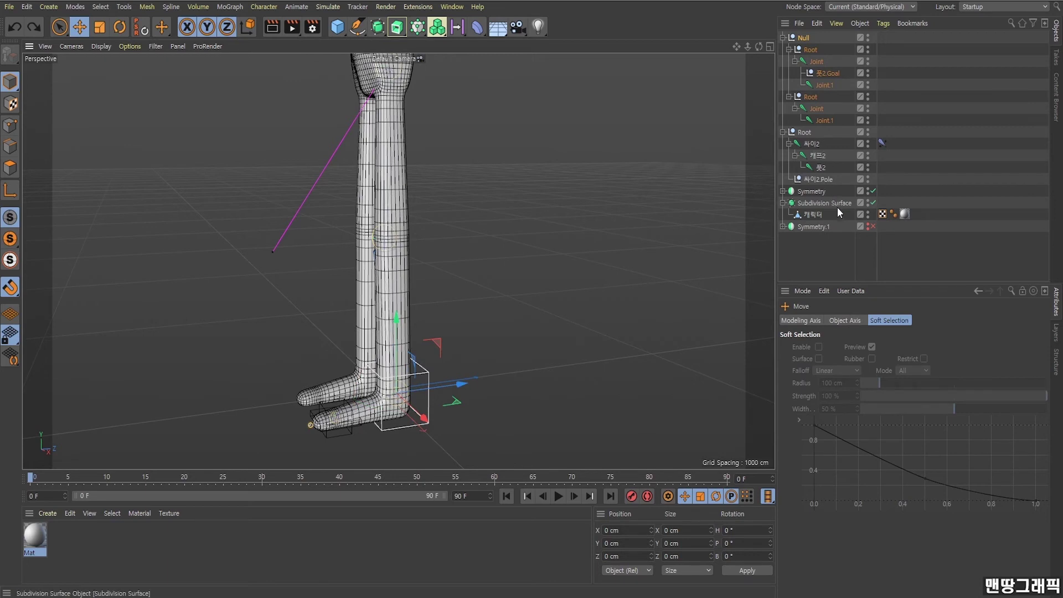
left_click(824, 180)
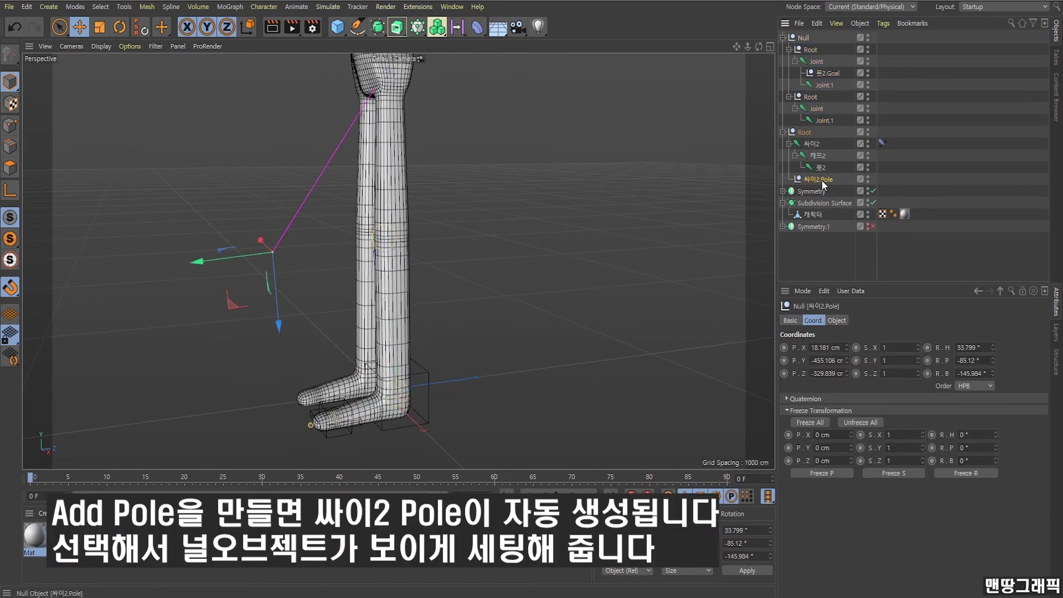
left_click(838, 320)
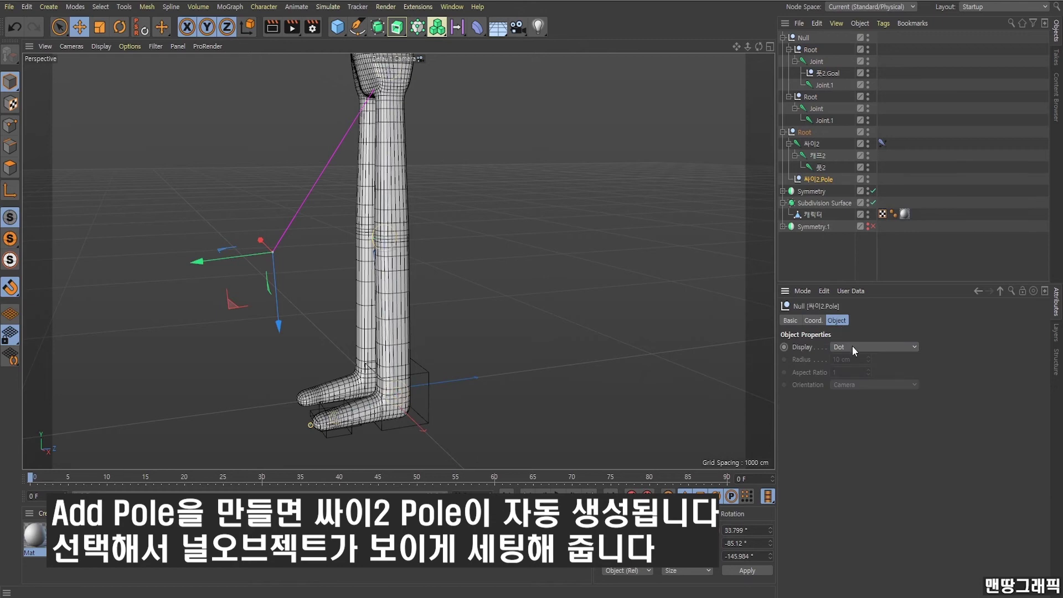
Set 싸이2.Pole's Display to Sphere, Orientation XY and Radius 51 cm, then orbit to check it
left_click(853, 347)
left_click(847, 541)
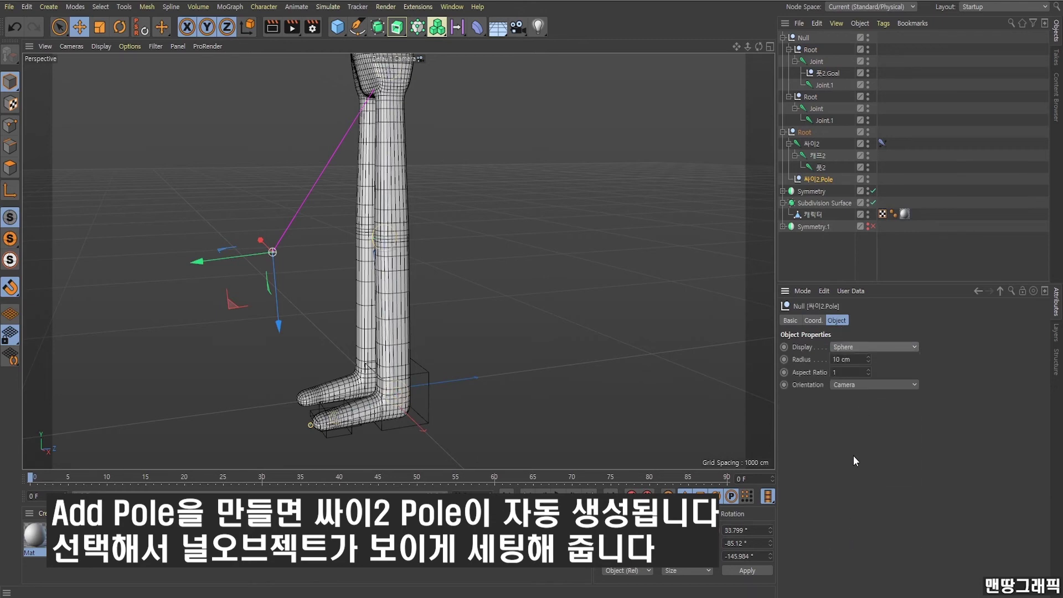
left_click(860, 388)
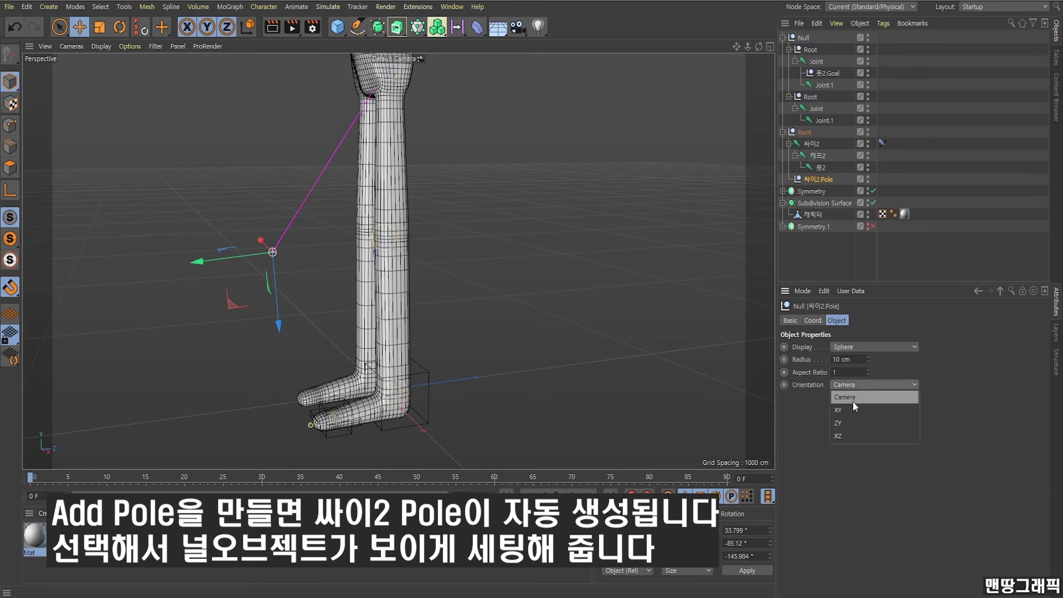
left_click_drag(869, 359, 869, 338)
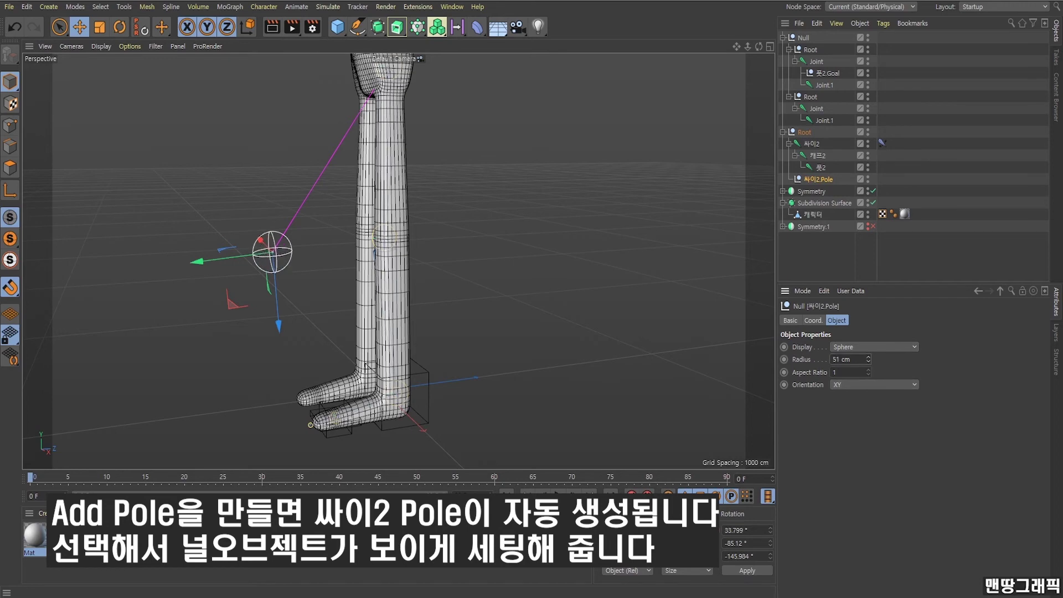
left_click(717, 357)
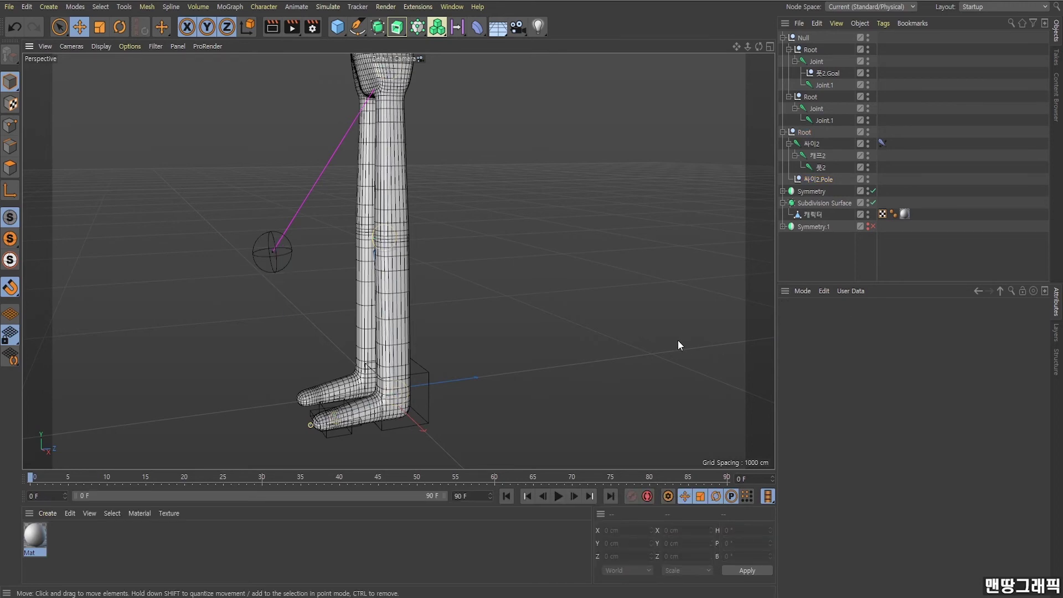
mouse_move(416, 324)
left_mouse_down("alt")
mouse_move(547, 298)
mouse_move(373, 304)
mouse_move(448, 328)
mouse_move(451, 310)
mouse_move(421, 325)
mouse_move(455, 321)
left_mouse_up("alt")
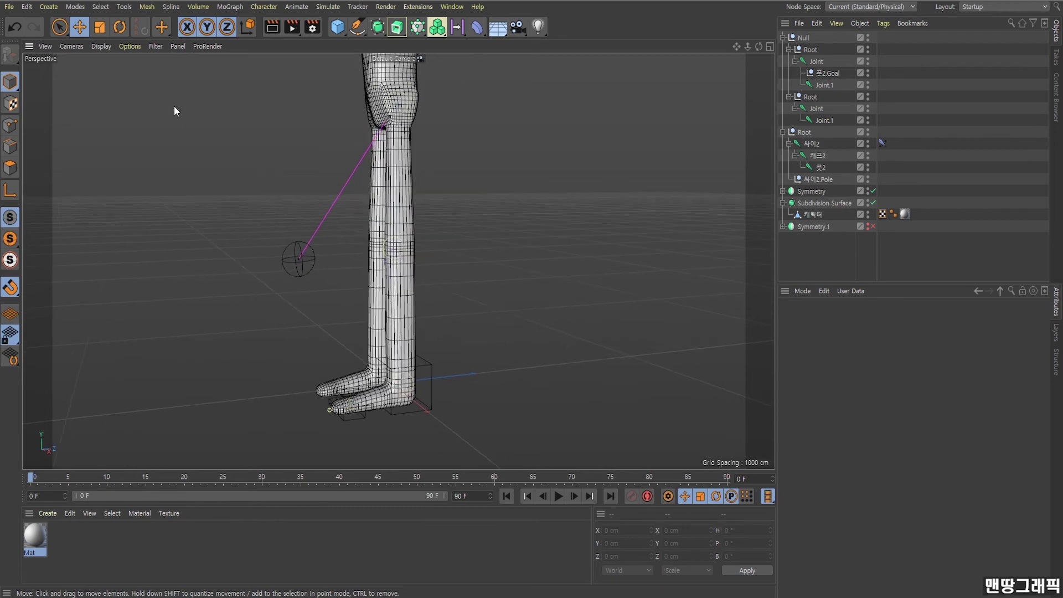
Switch the viewport to wireframe display and orbit around the legs
left_click(101, 47)
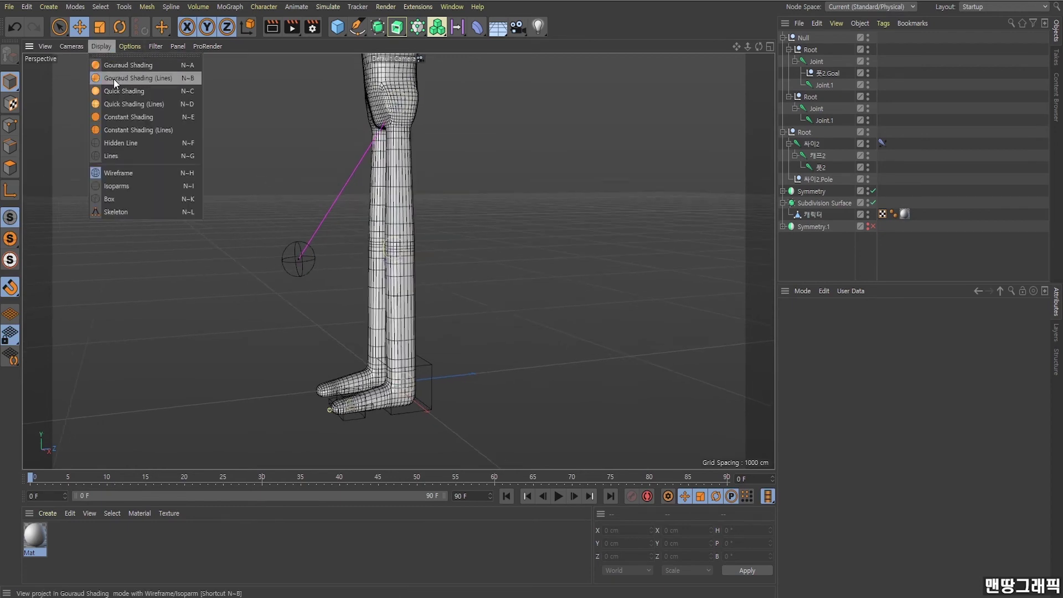
left_click(125, 155)
mouse_move(318, 302)
left_mouse_down("alt")
mouse_move(386, 300)
mouse_move(358, 288)
mouse_move(457, 291)
mouse_move(489, 327)
mouse_move(452, 327)
mouse_move(435, 298)
mouse_move(461, 281)
mouse_move(474, 288)
mouse_move(427, 283)
left_mouse_up("alt")
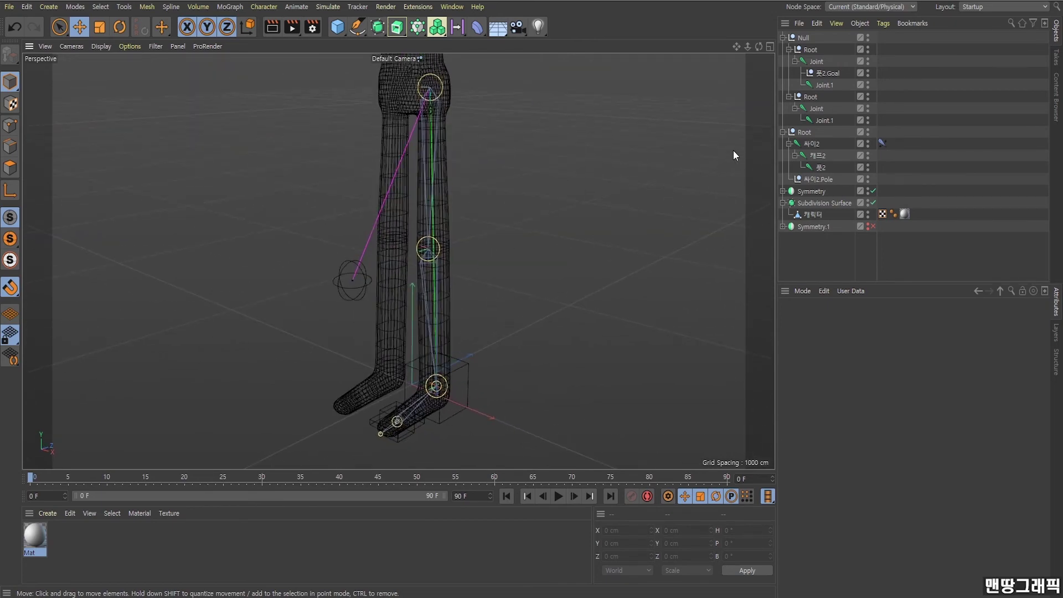
Rename the foot controller Null to 왼쪽발콘트롤
left_click(803, 38)
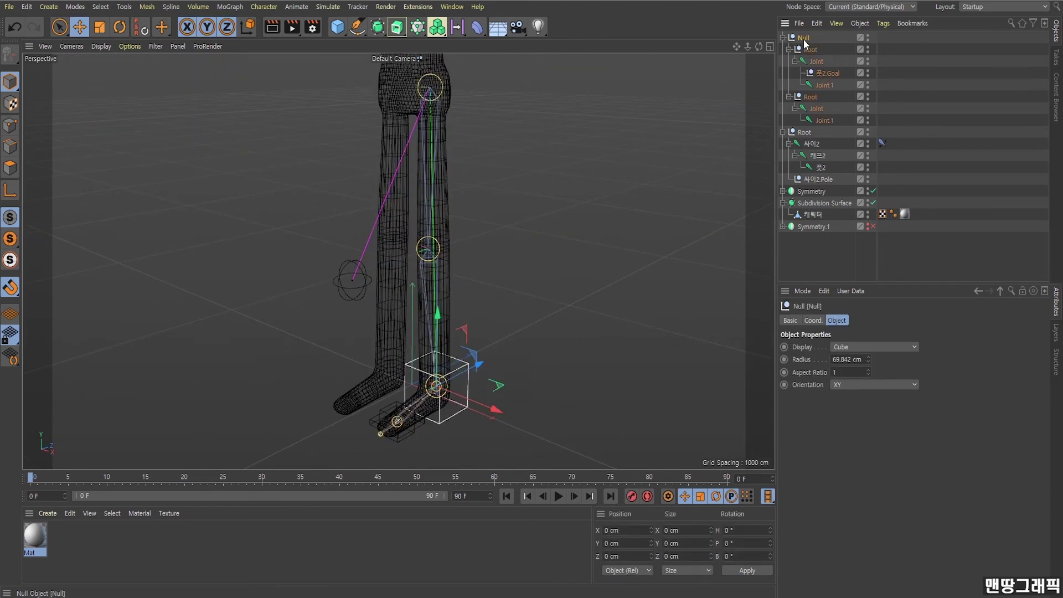
double_click(804, 38)
type("왼쪽발")
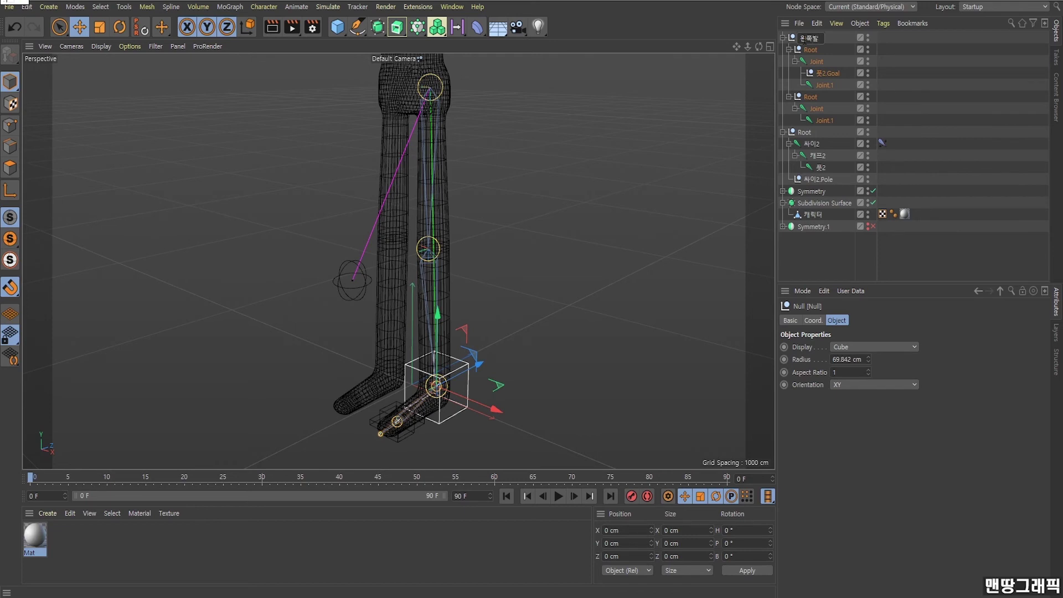
type("콘트롤")
key("Return")
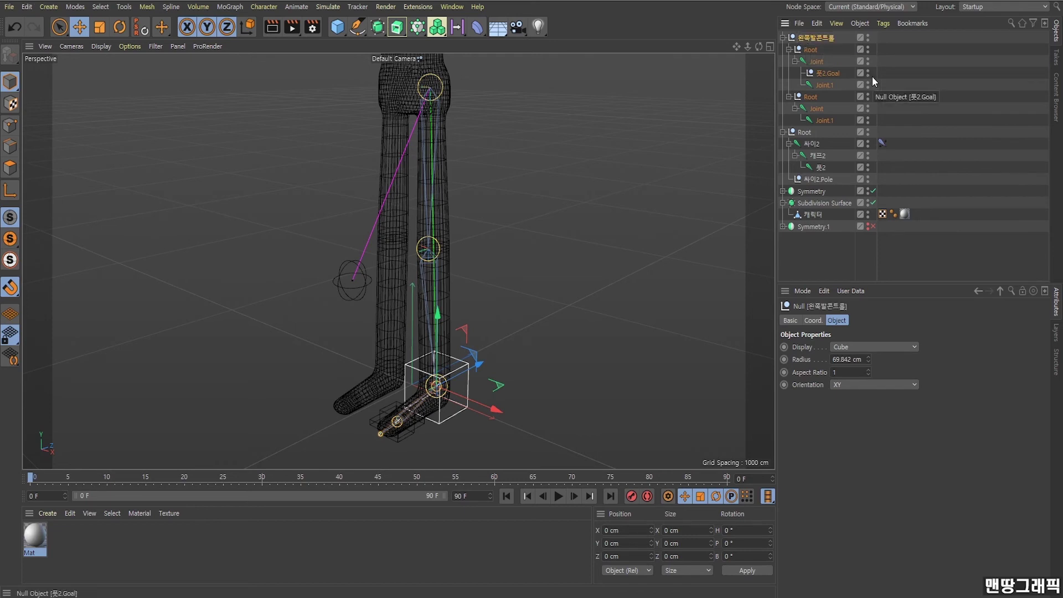
Select 왼쪽발콘트롤 through 싸이2.Pole and fold their hierarchies closed
left_click(789, 50)
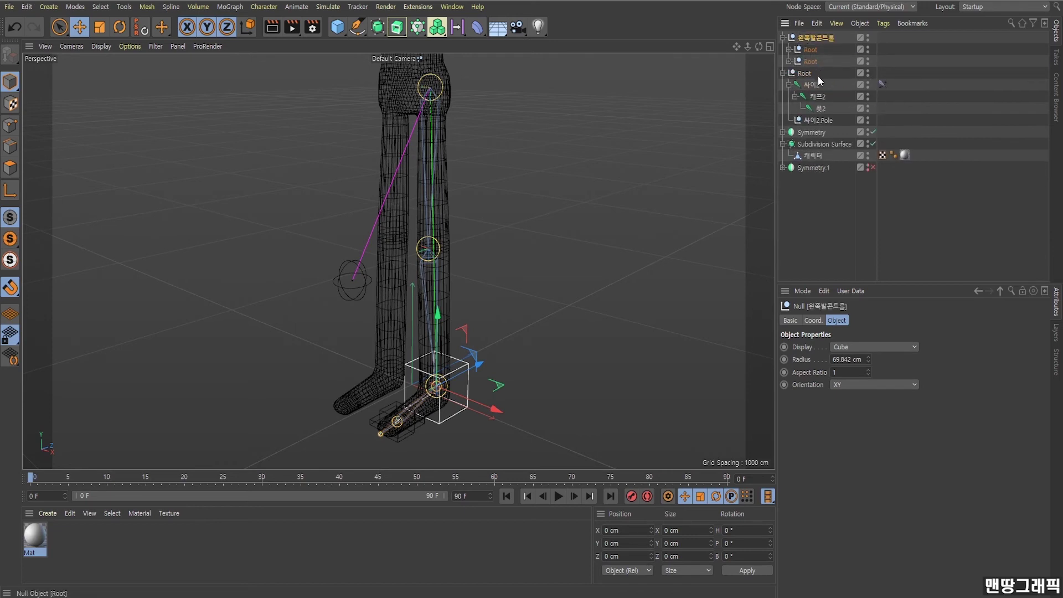
left_click(804, 75)
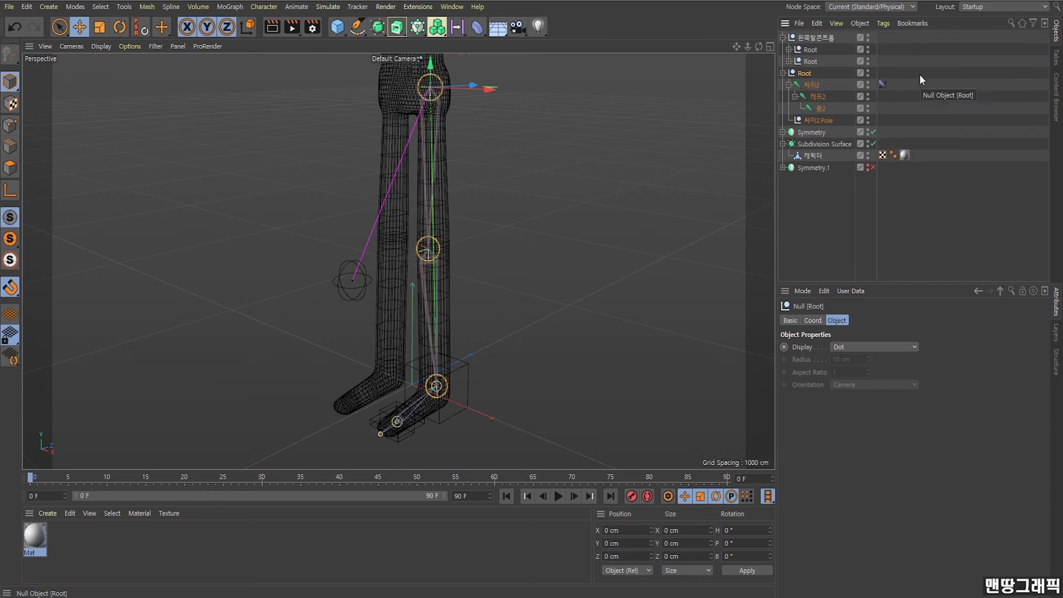
left_click(807, 40)
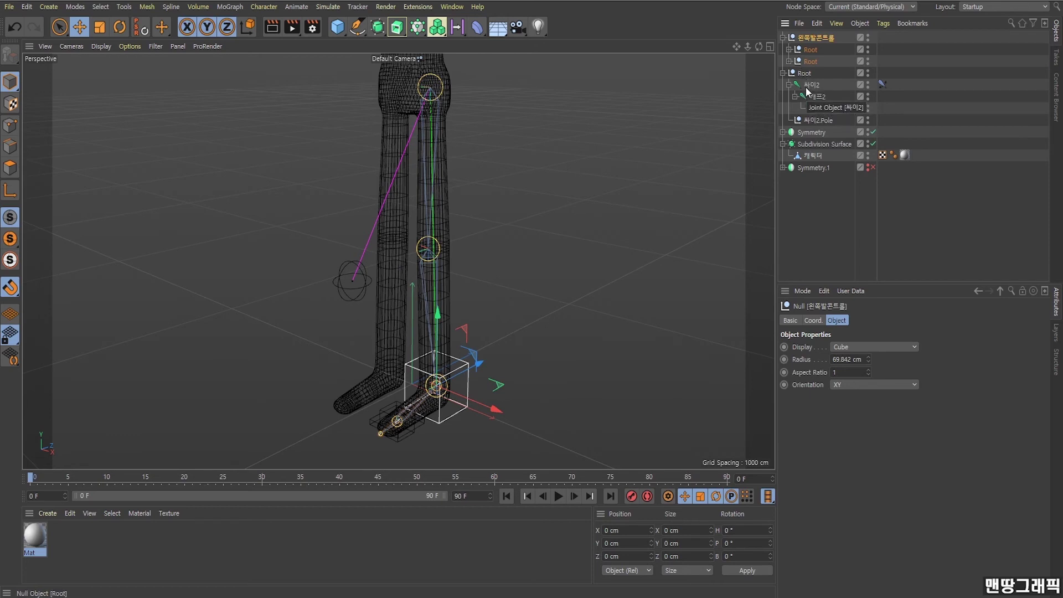
left_click(816, 119, "shift")
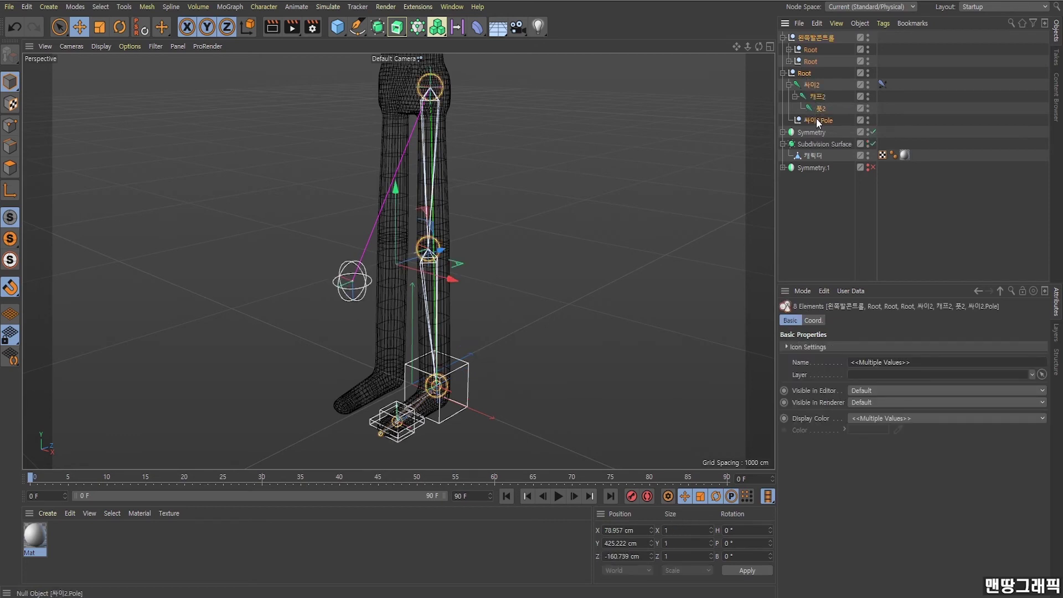
key("ctrl+shift+a")
Select the left foot control and Root together with all their children
left_click(783, 37)
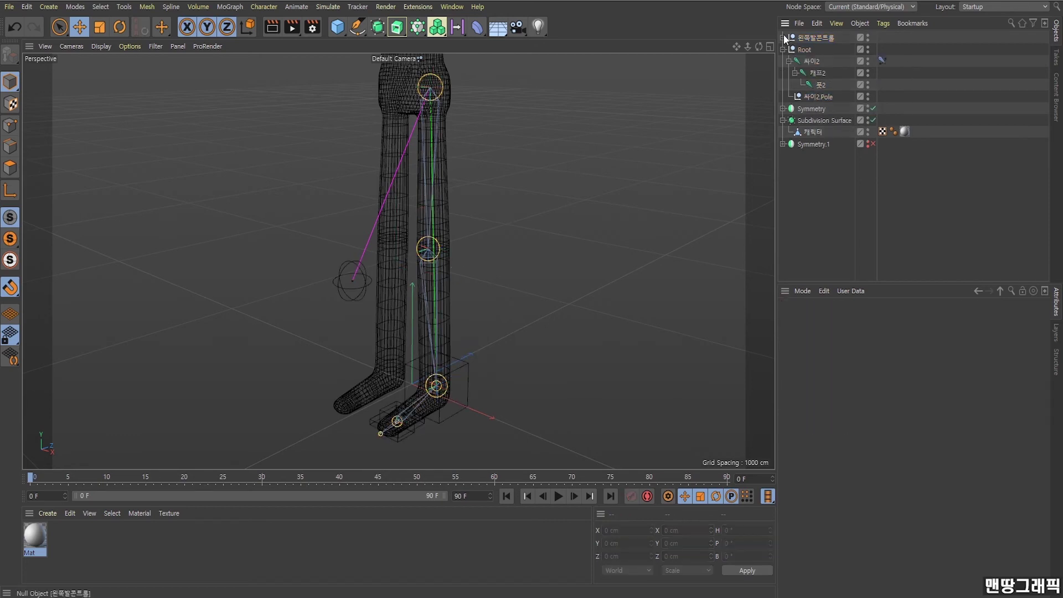
left_click(812, 38, "shift")
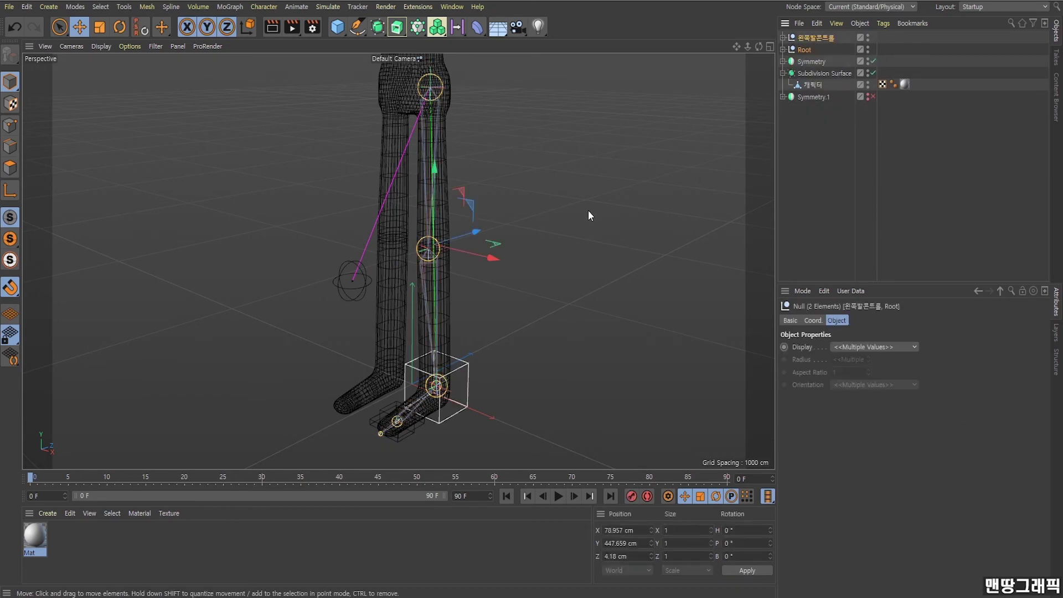
right_click(807, 51)
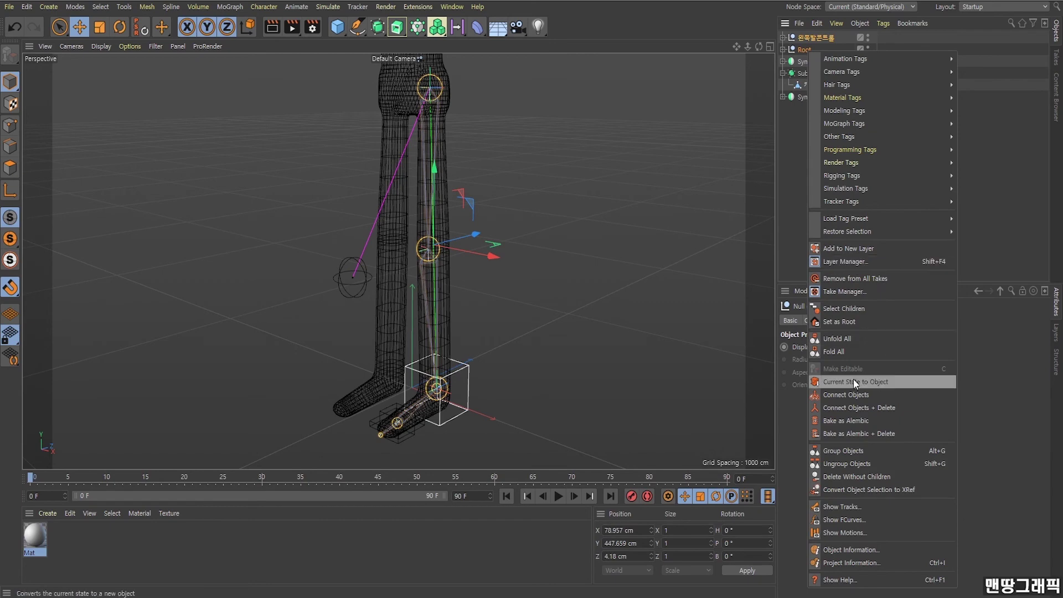
left_click(842, 309)
left_click_drag(554, 277, 425, 275, "alt")
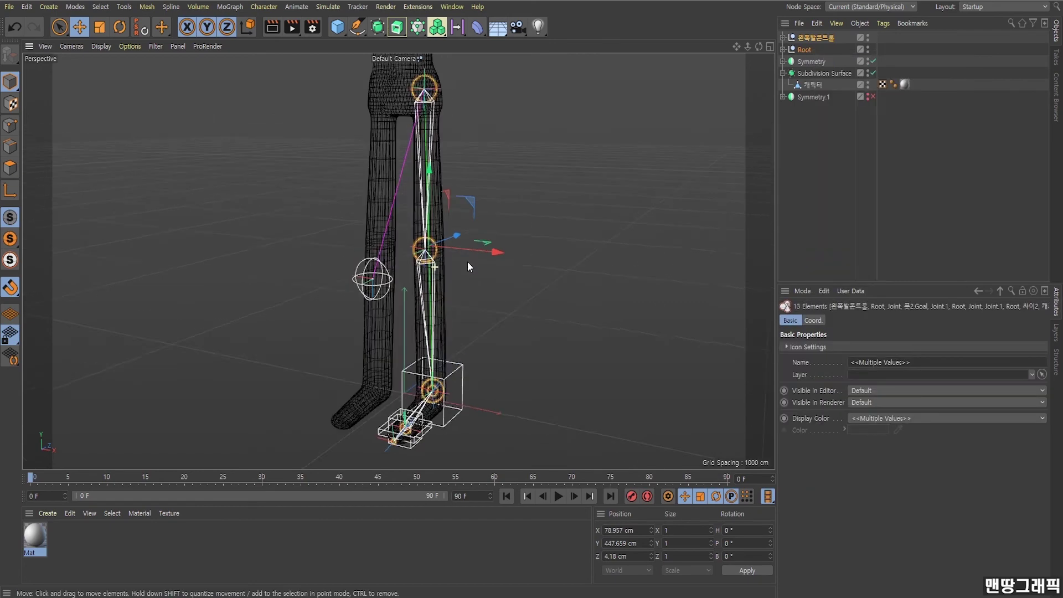
Try the Character Mirror Tool, undo it, and review its origin, coordinate and direction settings
left_click(263, 7)
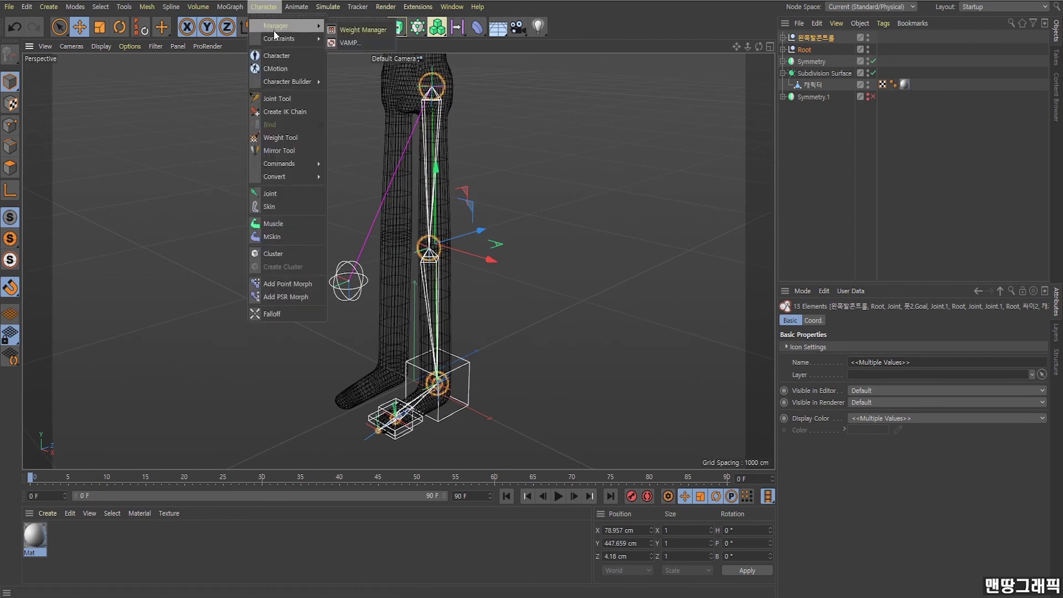
left_click(291, 150)
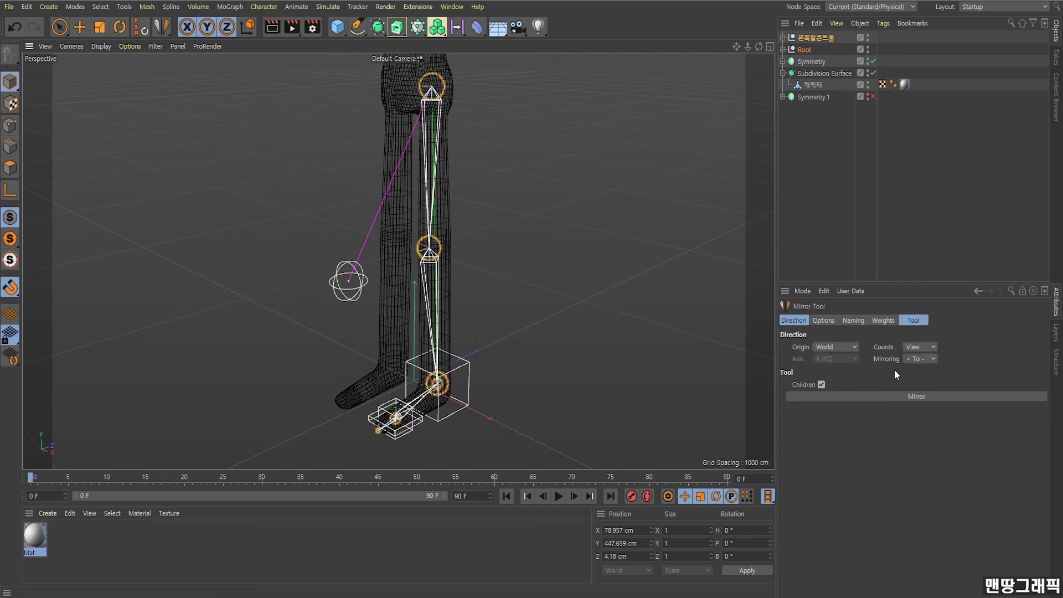
left_click(906, 397)
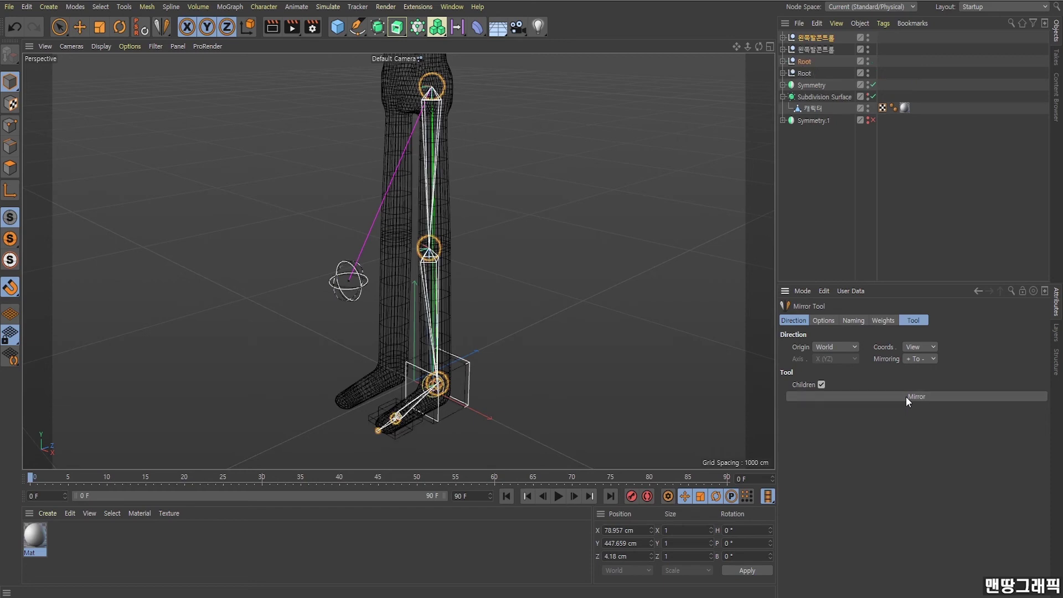
key("ctrl+z")
key("ctrl+z")
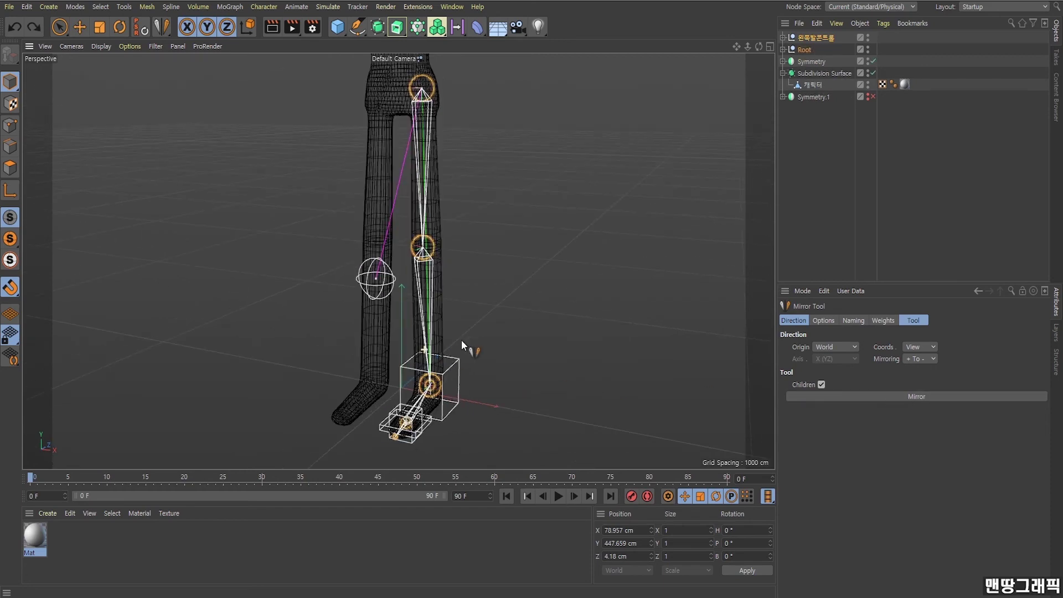
left_click(833, 347)
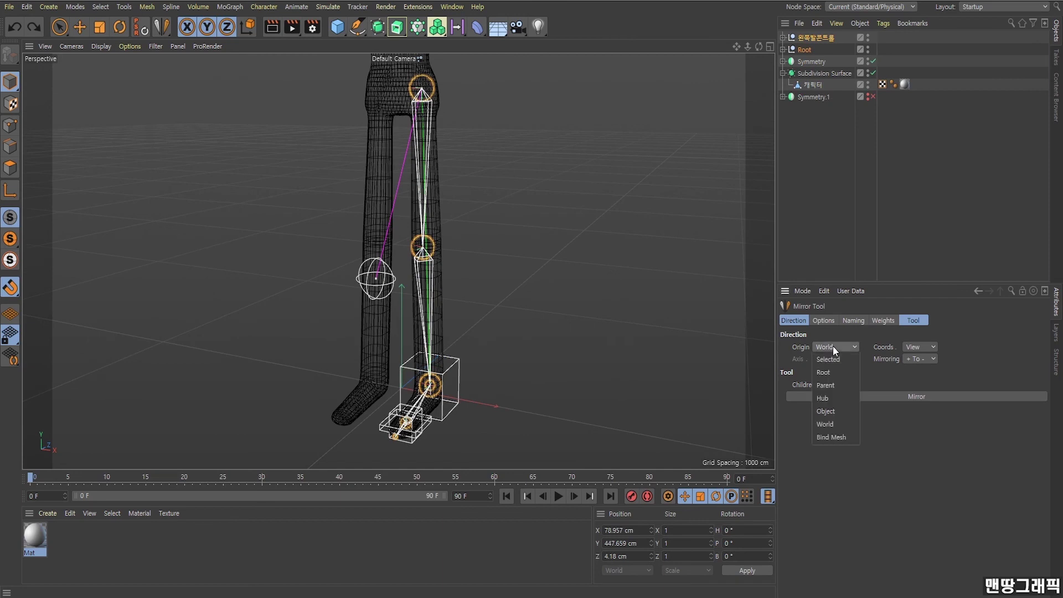
left_click(907, 344)
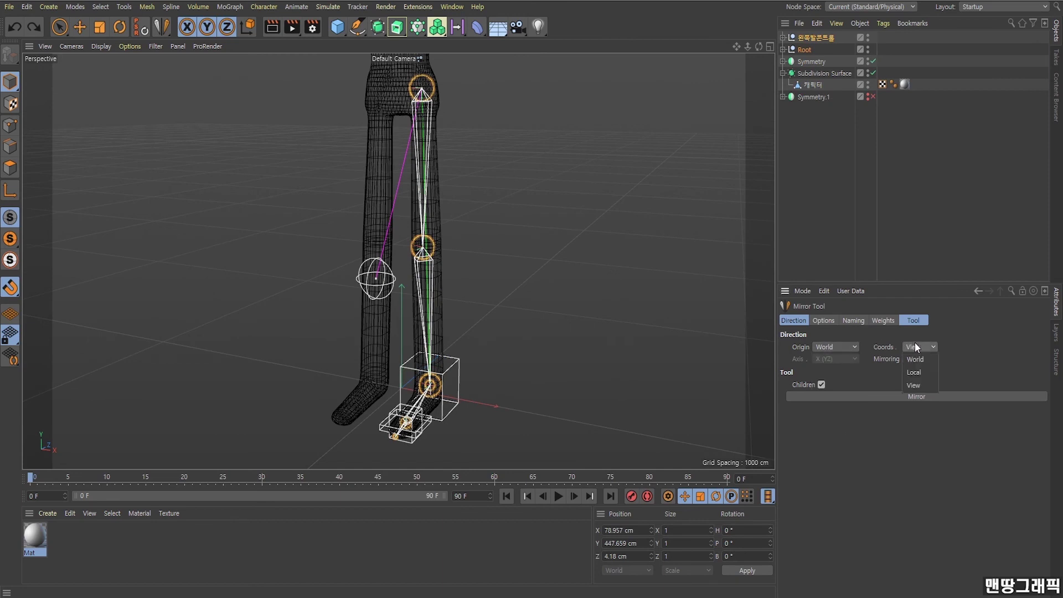
left_click(915, 344)
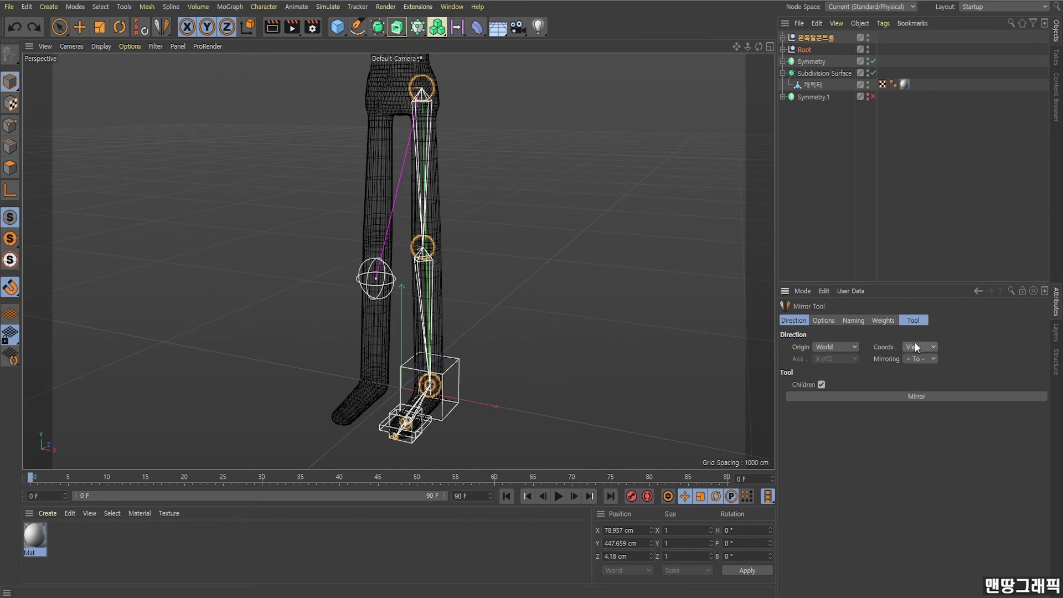
left_click(889, 320)
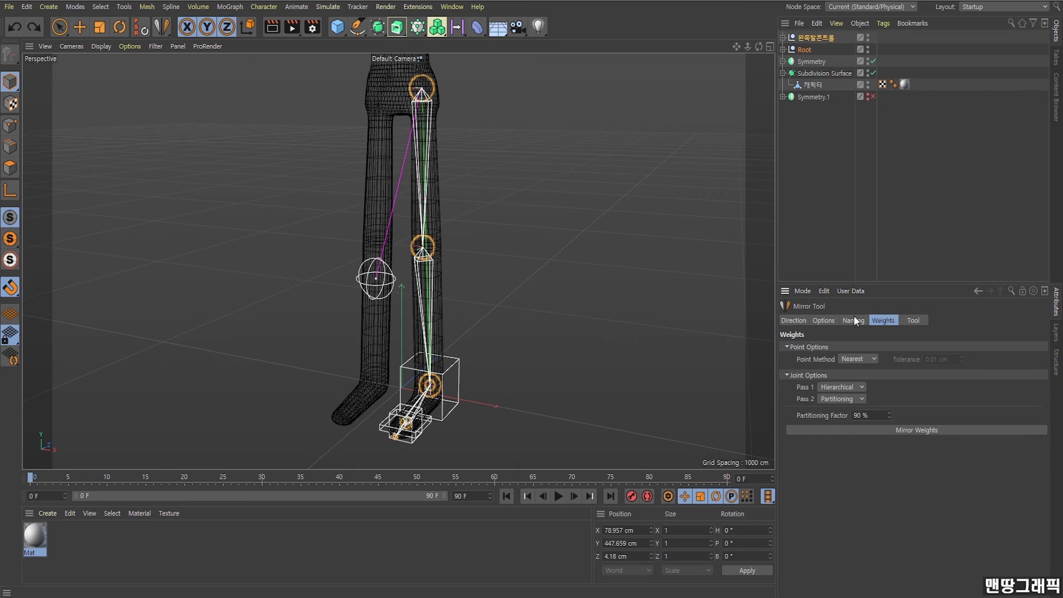
left_click(854, 321)
left_click(803, 320)
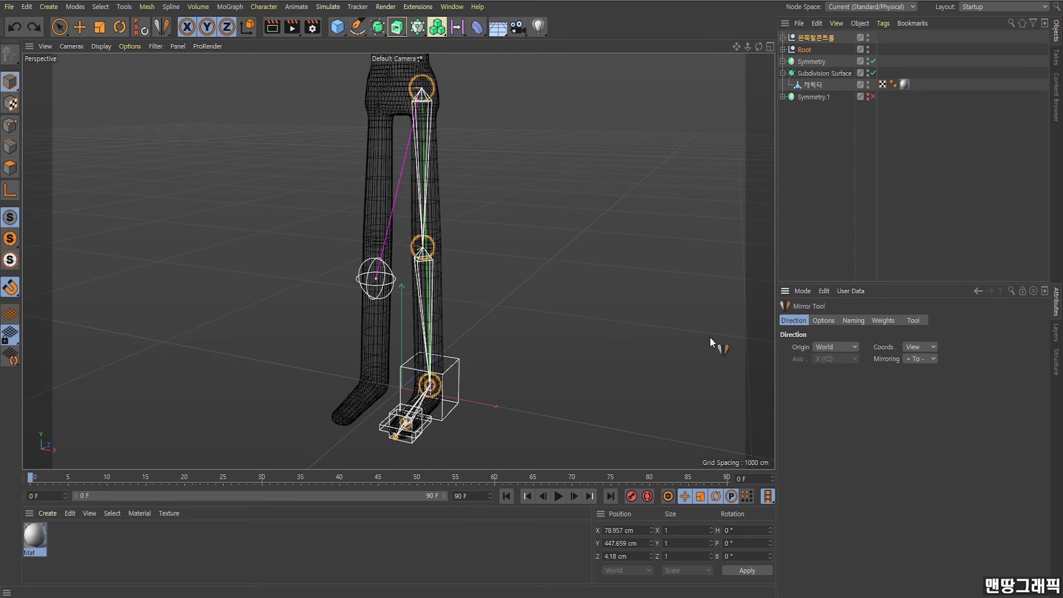
Mirror the leg rig onto the other leg, then move a Root under the first foot control
mouse_move(710, 336)
left_mouse_down("alt")
mouse_move(610, 300)
mouse_move(626, 301)
mouse_move(606, 304)
left_mouse_up("alt")
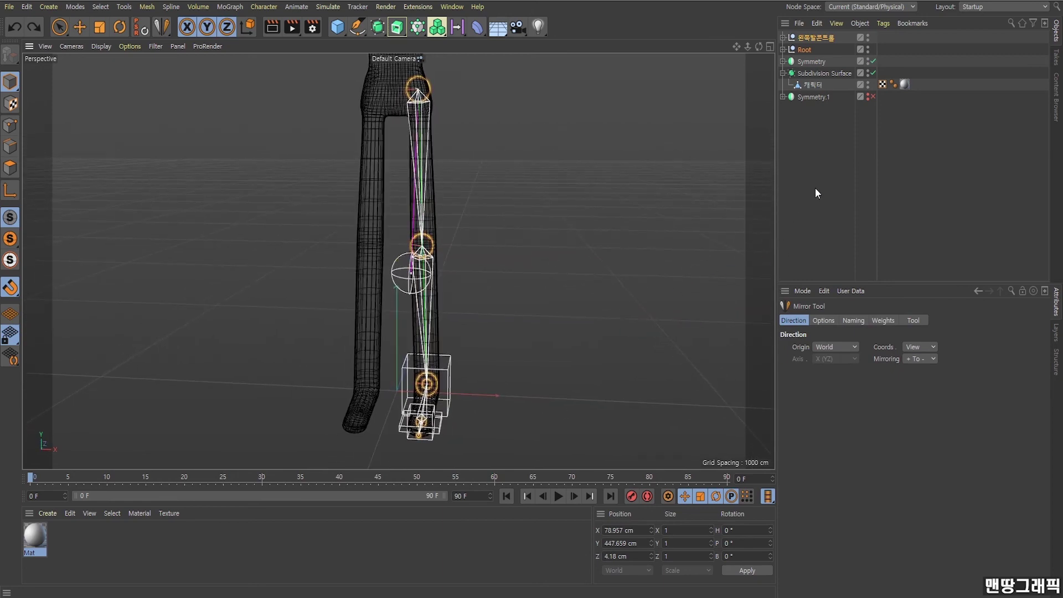
left_click(914, 322)
left_click(903, 360)
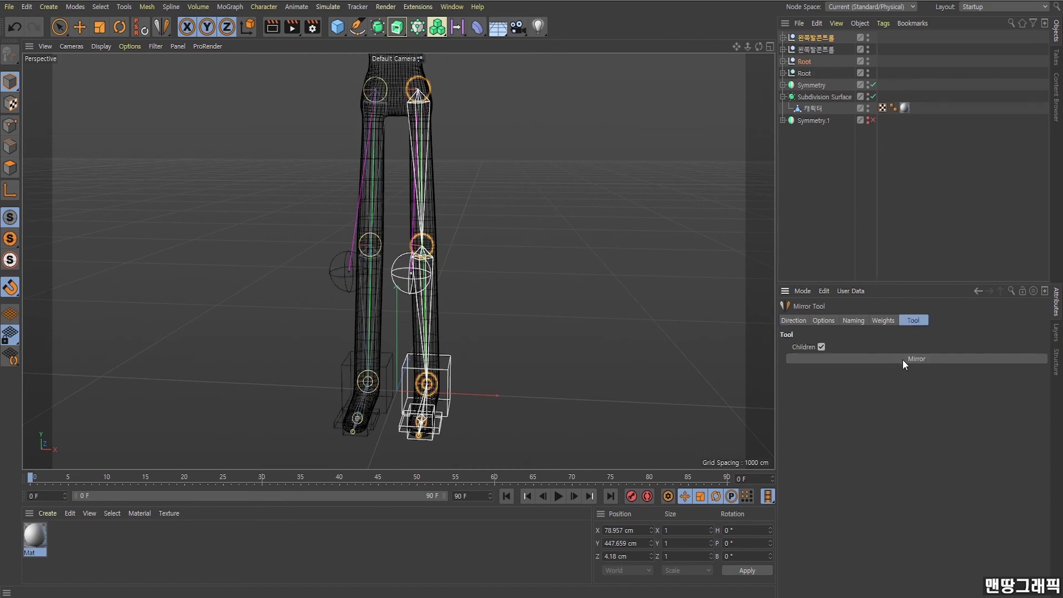
left_click_drag(398, 240, 387, 185, "alt")
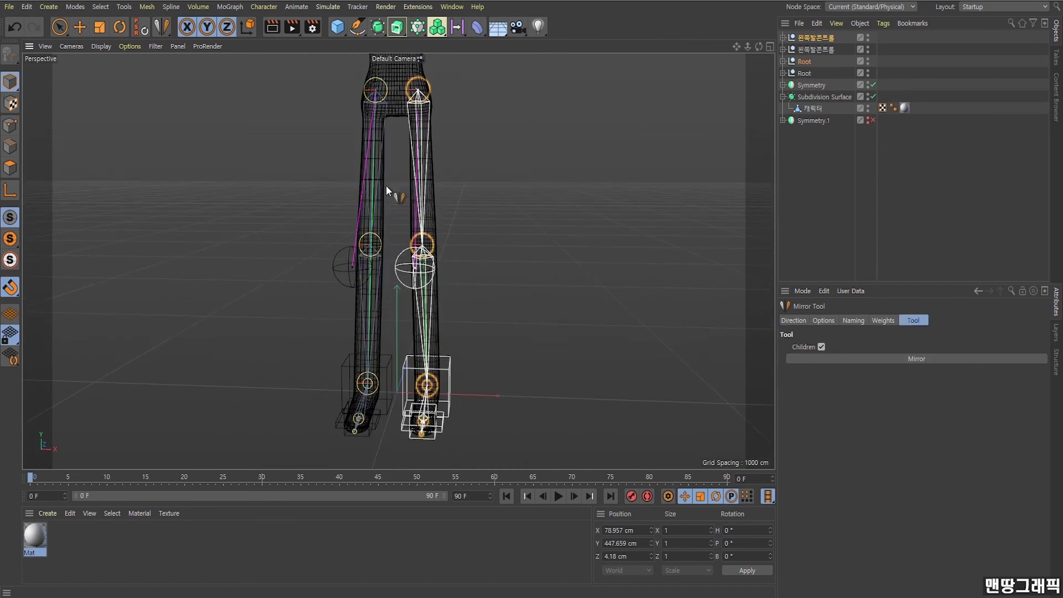
mouse_move(387, 277)
left_mouse_down("alt")
mouse_move(408, 305)
mouse_move(372, 317)
left_mouse_up("alt")
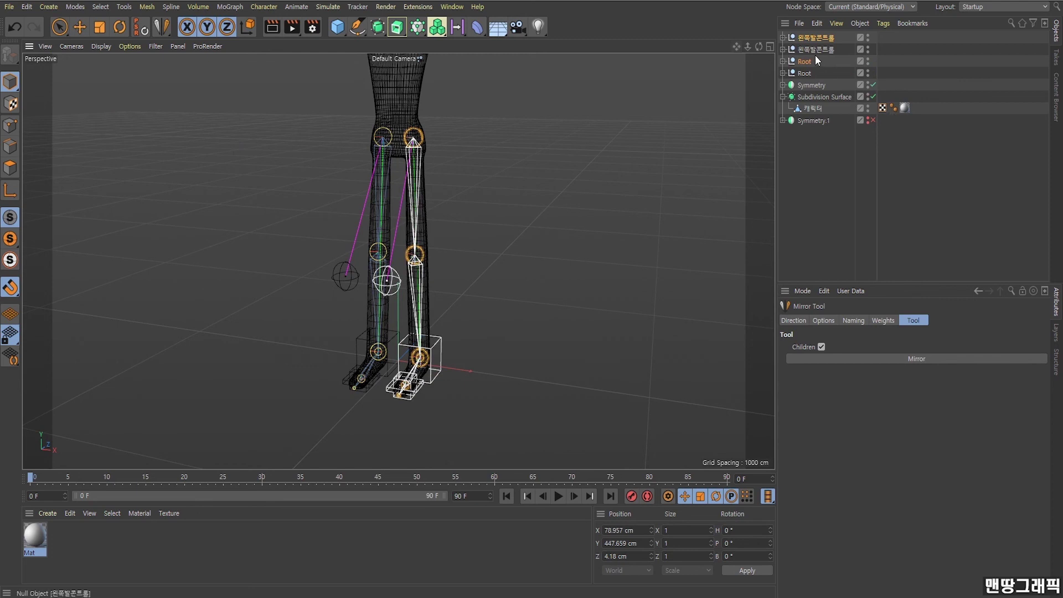
left_click_drag(806, 61, 803, 44)
Rename the first foot control to 오른발콘트롤
left_click(813, 38)
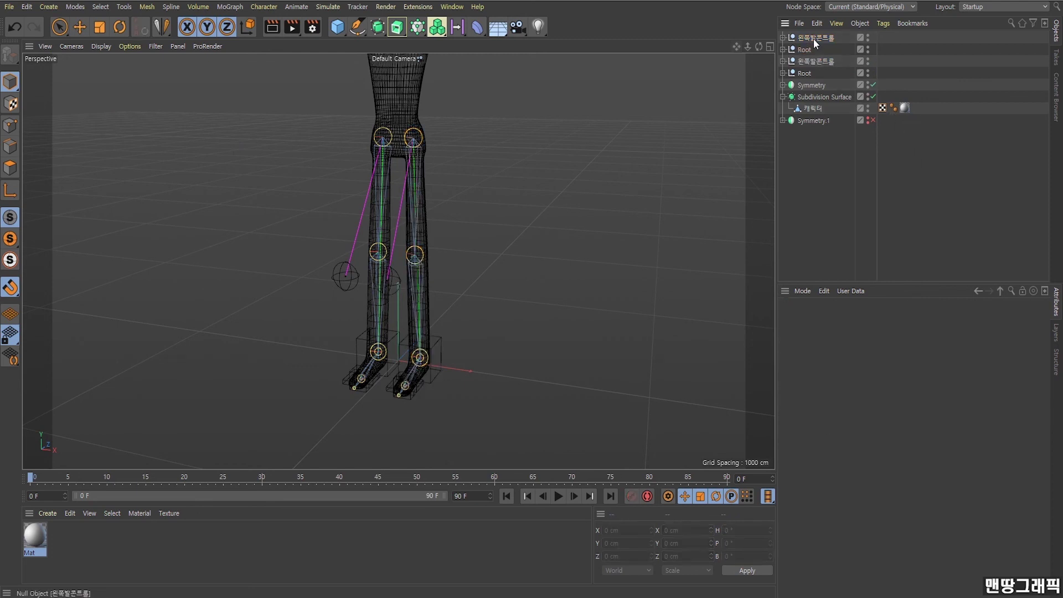
double_click(809, 36)
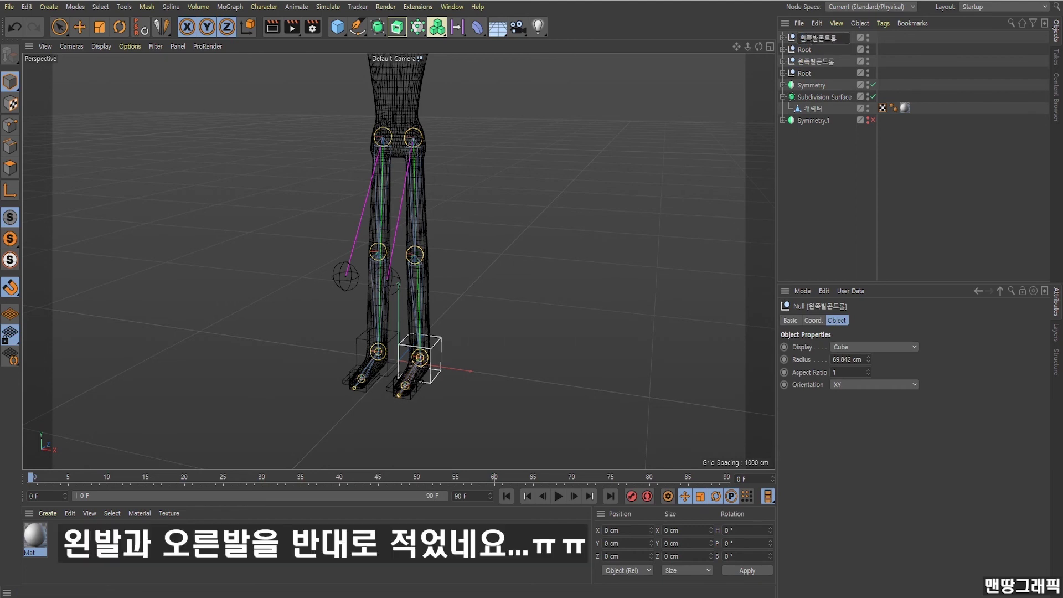
key("Home")
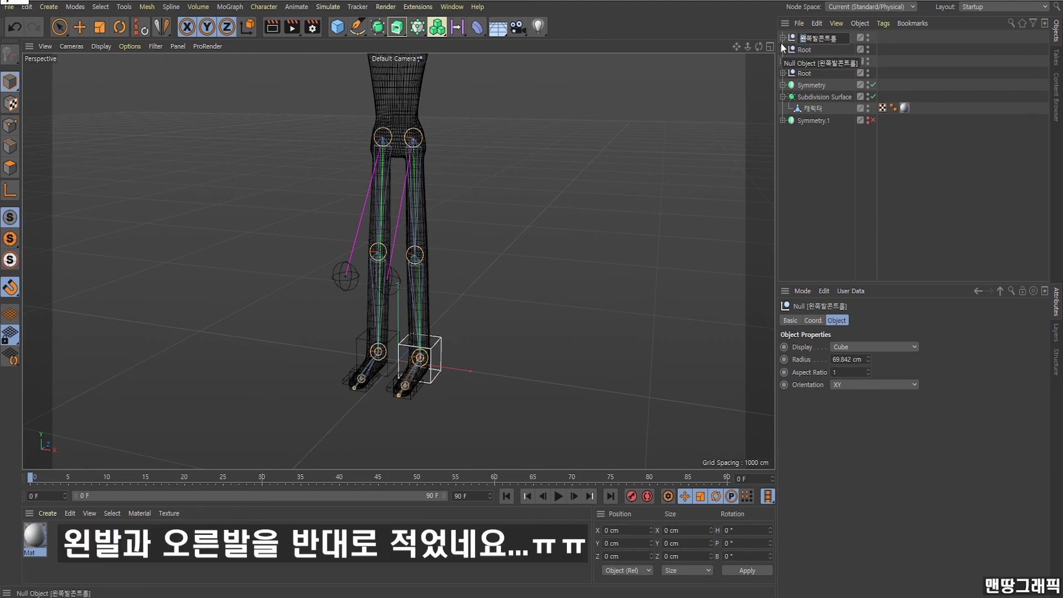
type("오른")
key("Delete")
type("발")
key("Delete")
key("Return")
Rename the second foot control to 왼발콘트롤
double_click(814, 61)
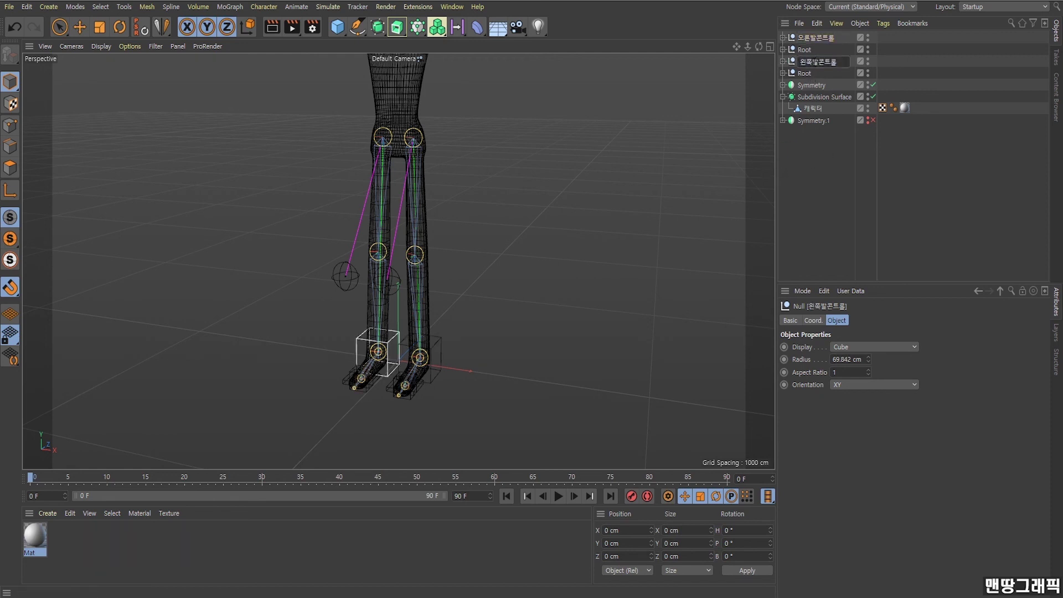
key("BackSpace")
key("Return")
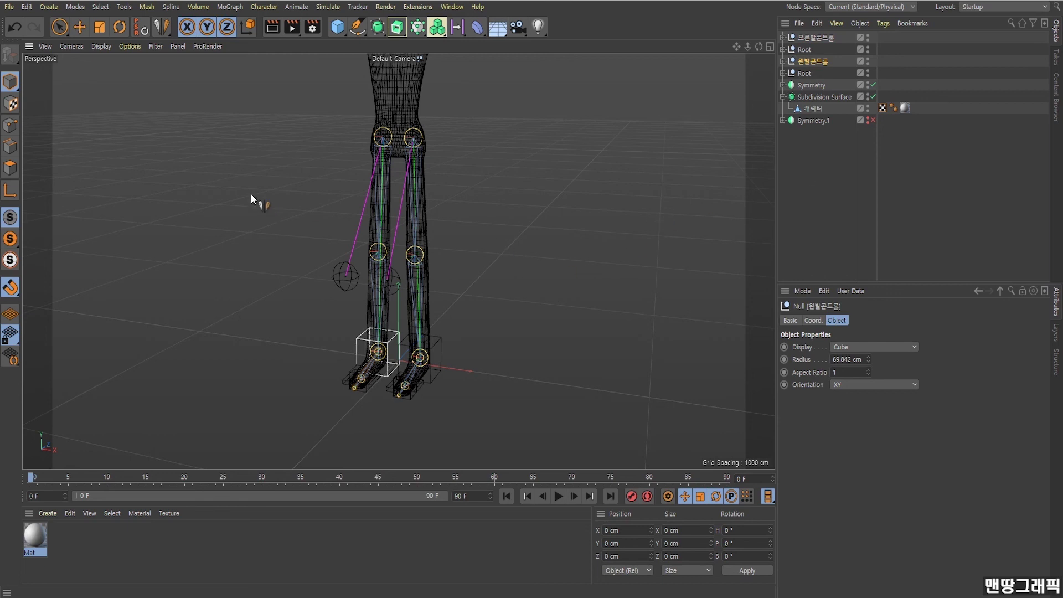
Orbit around the character and undo an accidental move of the right foot control
left_click(80, 27)
left_click(587, 260)
mouse_move(587, 261)
left_mouse_down("alt")
mouse_move(577, 317)
mouse_move(596, 310)
mouse_move(448, 357)
mouse_move(506, 340)
left_mouse_up("alt")
scroll(449, 357, "up", 5)
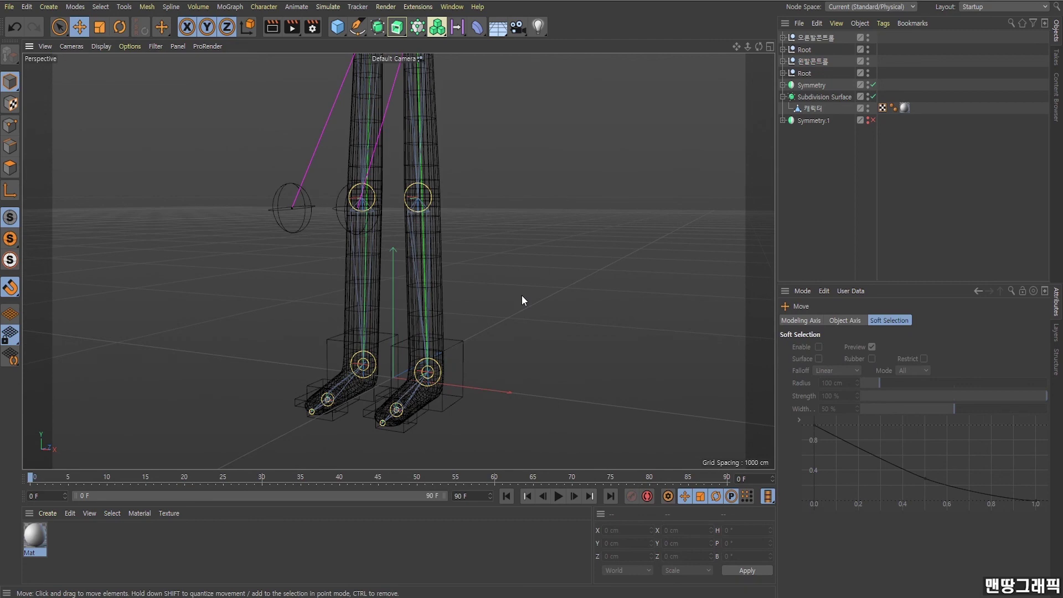
mouse_move(522, 295)
left_mouse_down("alt")
mouse_move(546, 308)
mouse_move(444, 307)
mouse_move(456, 347)
mouse_move(457, 226)
left_mouse_up("alt")
left_click(456, 349)
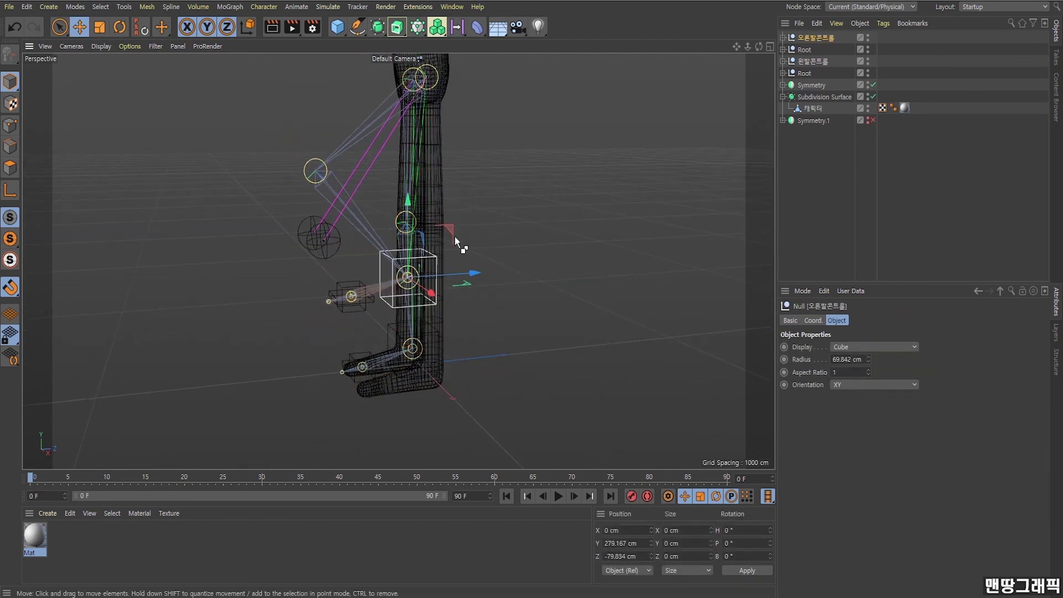
key("ctrl+z")
mouse_move(483, 238)
left_mouse_down("alt")
mouse_move(558, 237)
mouse_move(565, 155)
mouse_move(515, 154)
left_mouse_up("alt")
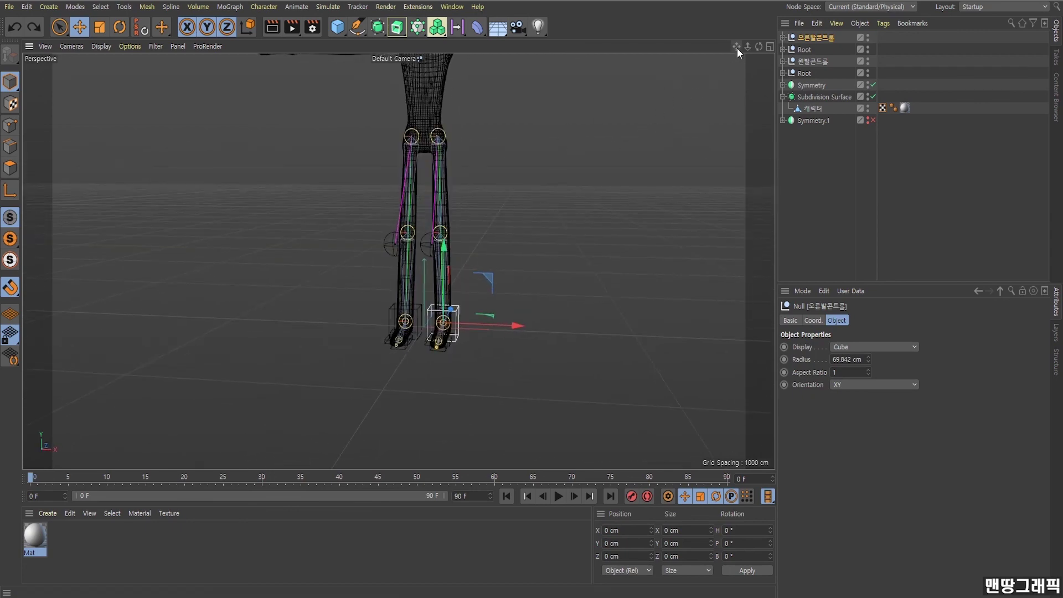
Switch to the four-view layout and enlarge the Front view to fill the viewport
left_click_drag(736, 48, 451, 274)
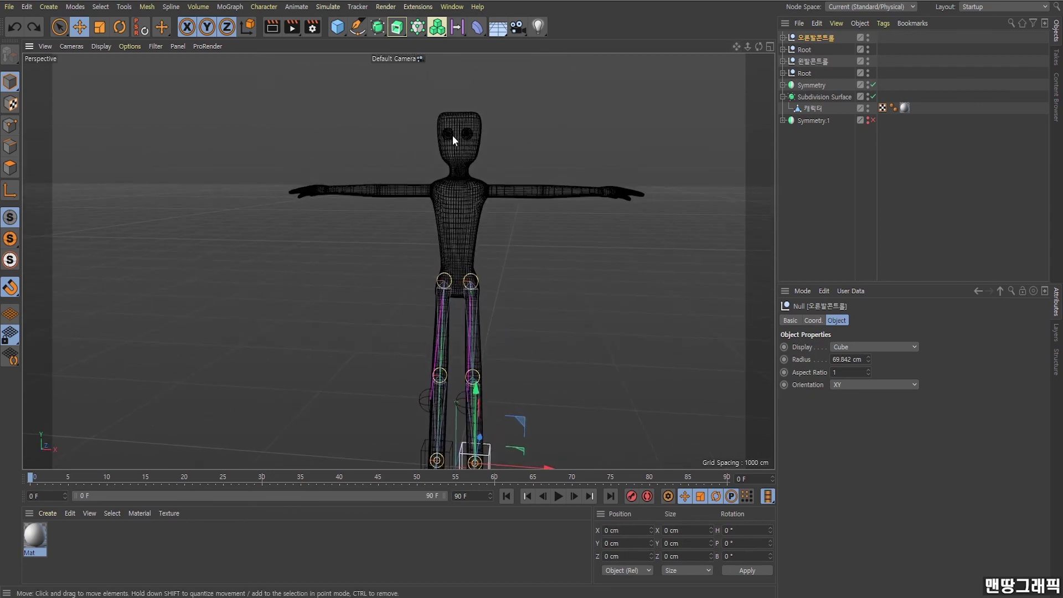
scroll(452, 239, "up", 2)
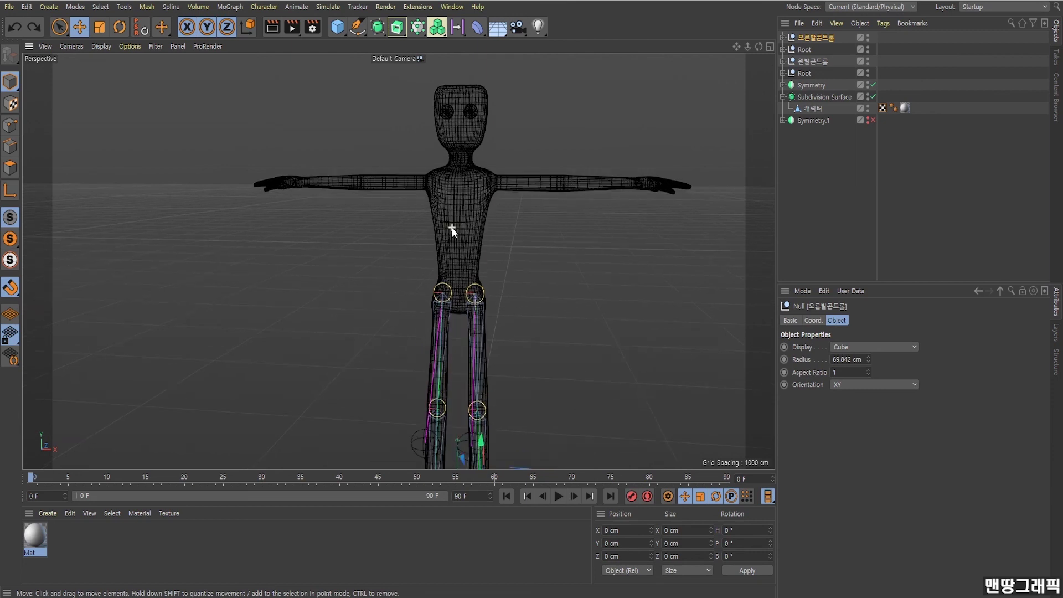
left_click(767, 46)
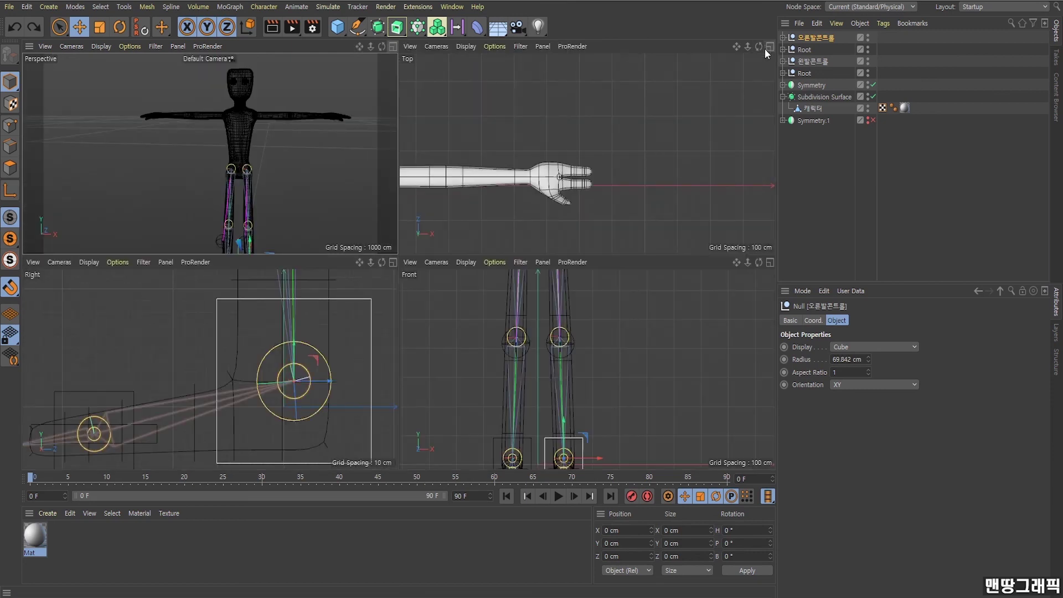
left_click(770, 262)
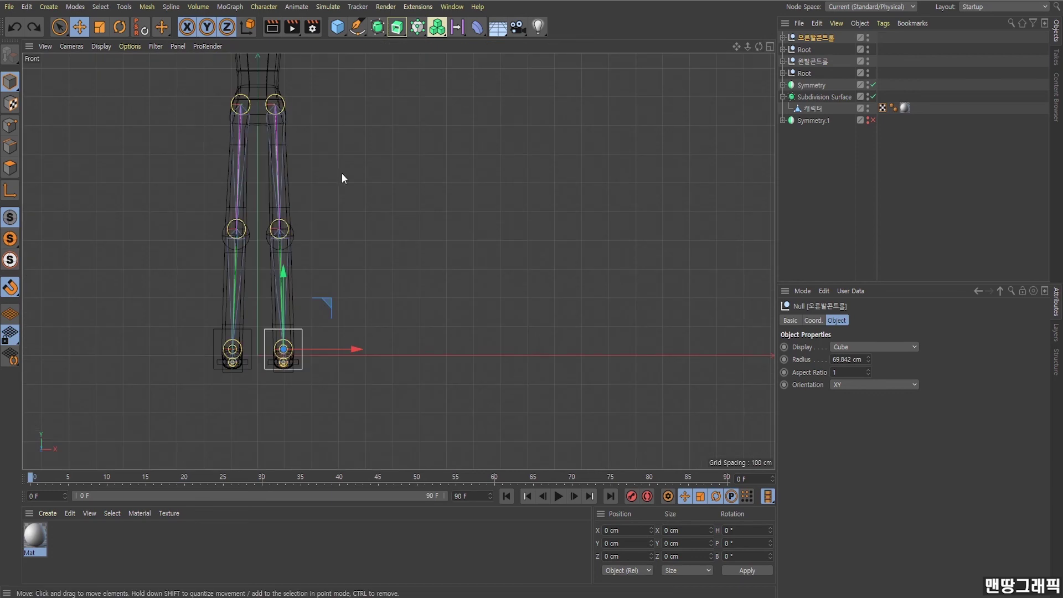